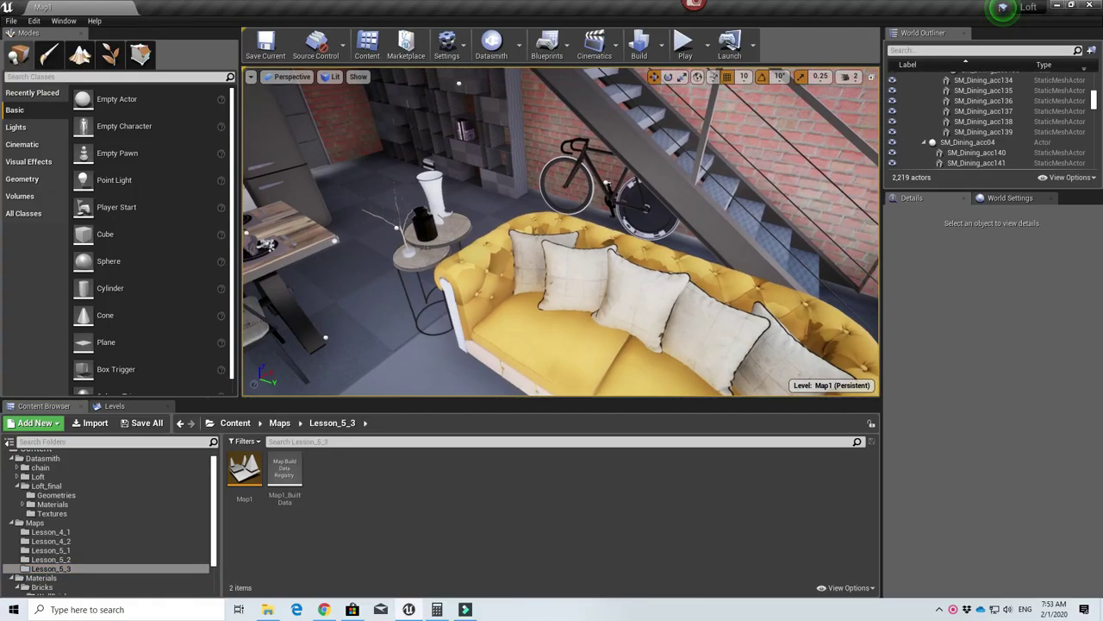
- Select the stair's steel beam, open the Black_industrial_metal material folder and check the details of the asphalt_normal texture
right_drag(604, 161, 657, 161)
click(657, 162)
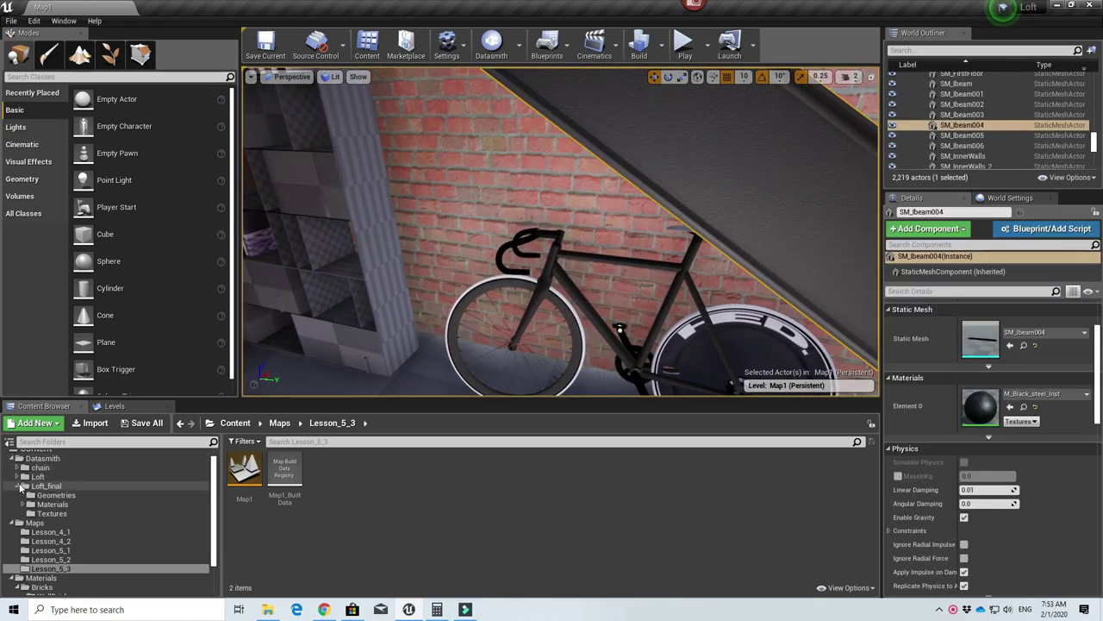
click(17, 485)
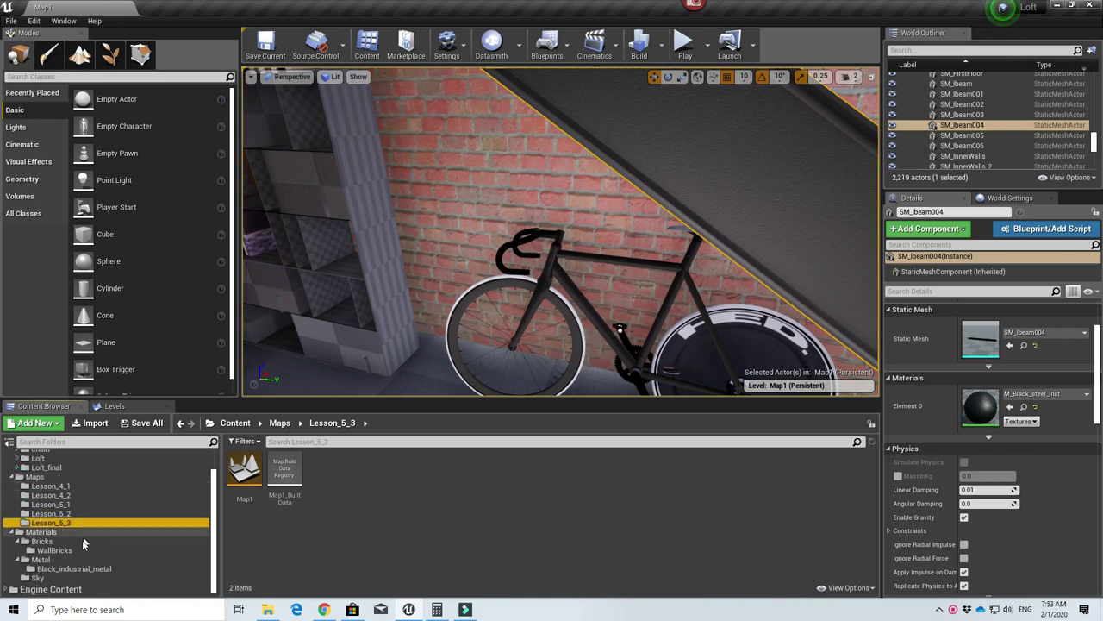
click(83, 574)
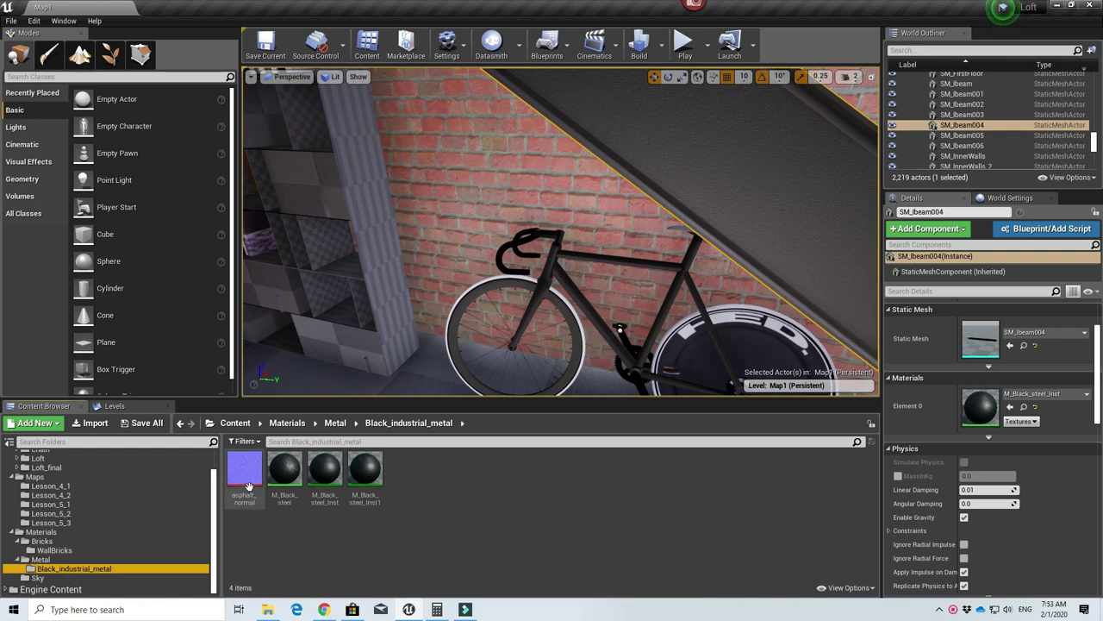
click(242, 493)
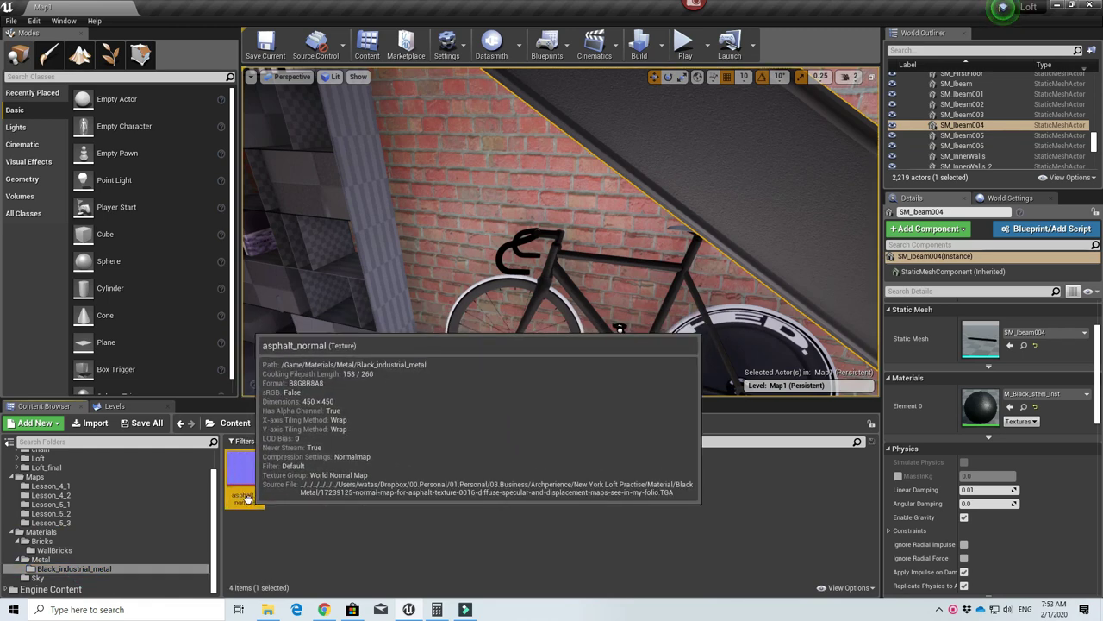
mouse_move(245, 498)
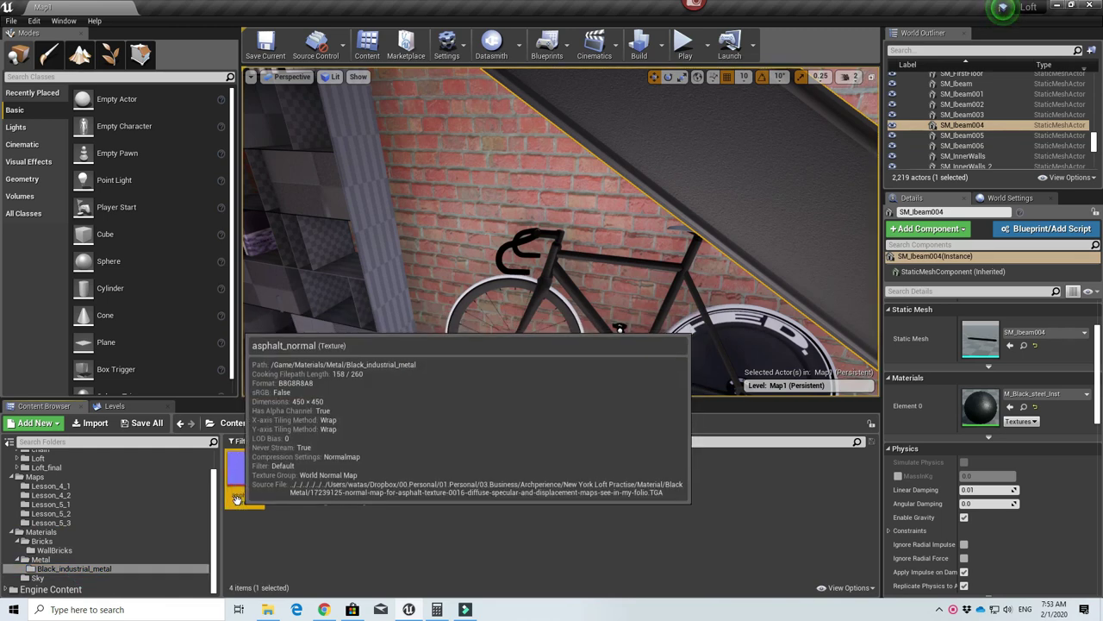
- Examine the black steel surface of the stair beam up close and along the whole staircase
right_drag(721, 245, 709, 189)
key(s)
right_drag(470, 157, 446, 167)
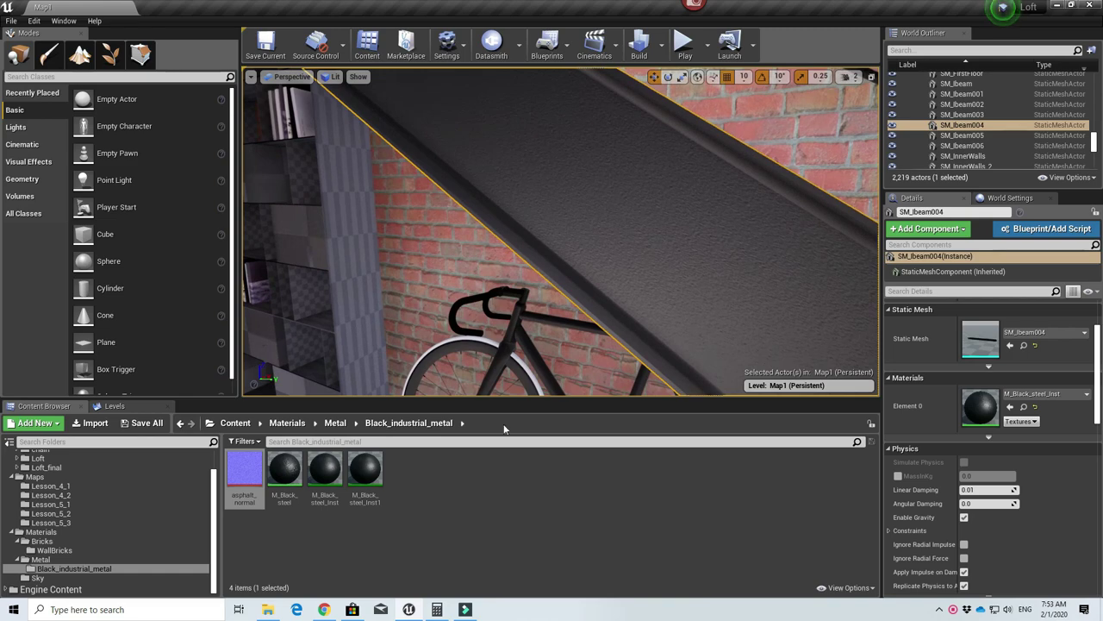
right_drag(630, 215, 611, 181)
right_drag(431, 174, 436, 177)
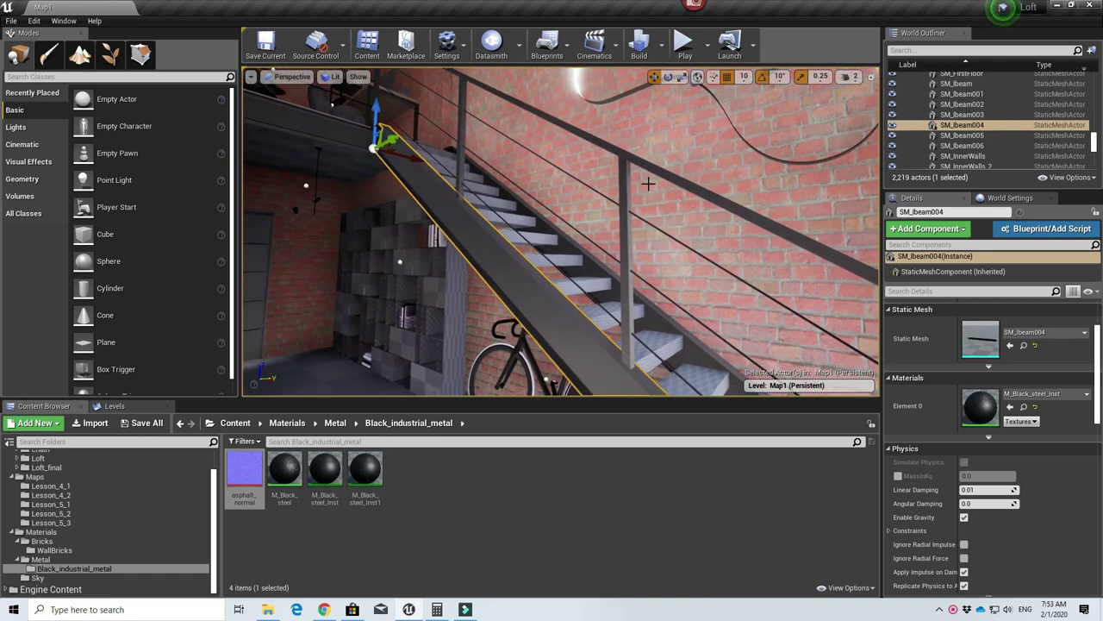
- Select the hanging ring light and a ceiling pipe to check which materials are assigned to them
right_drag(639, 189, 496, 209)
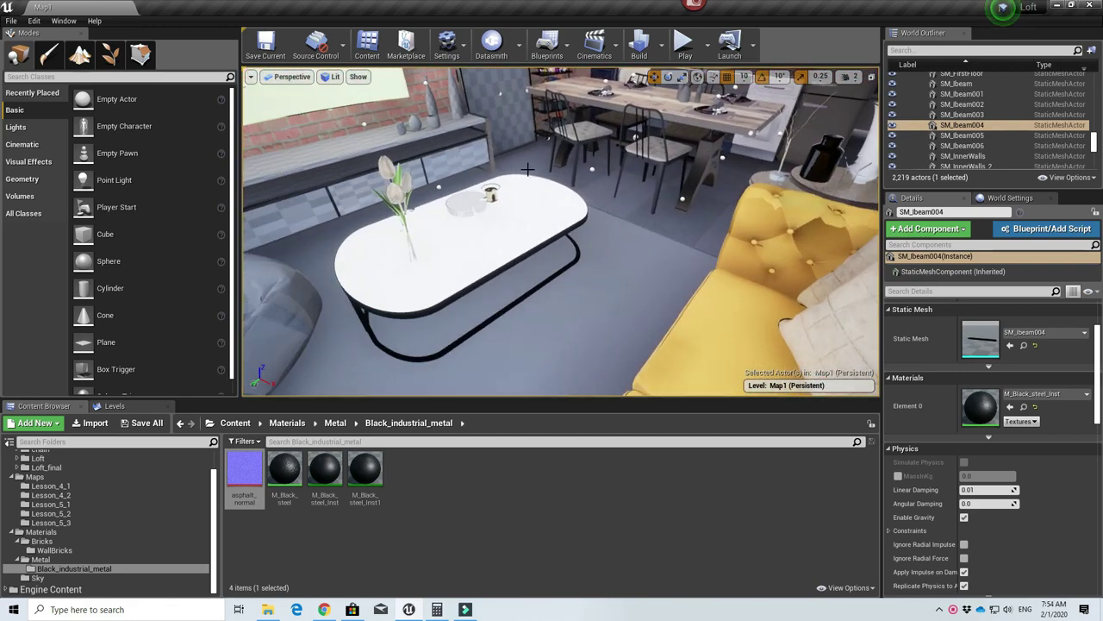
right_drag(572, 138, 463, 99)
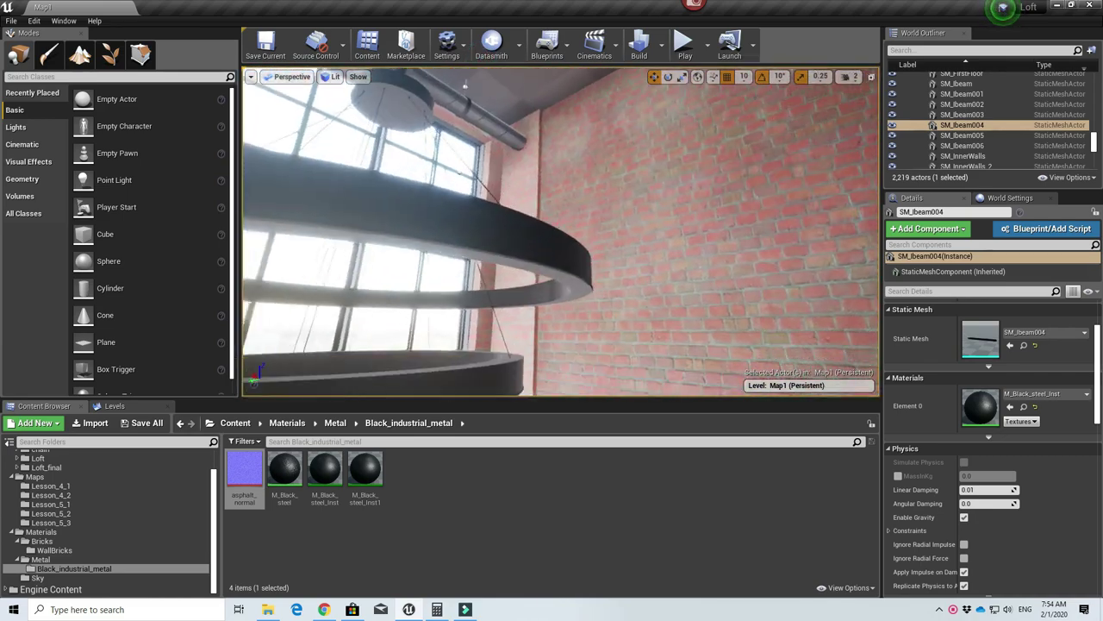
click(460, 215)
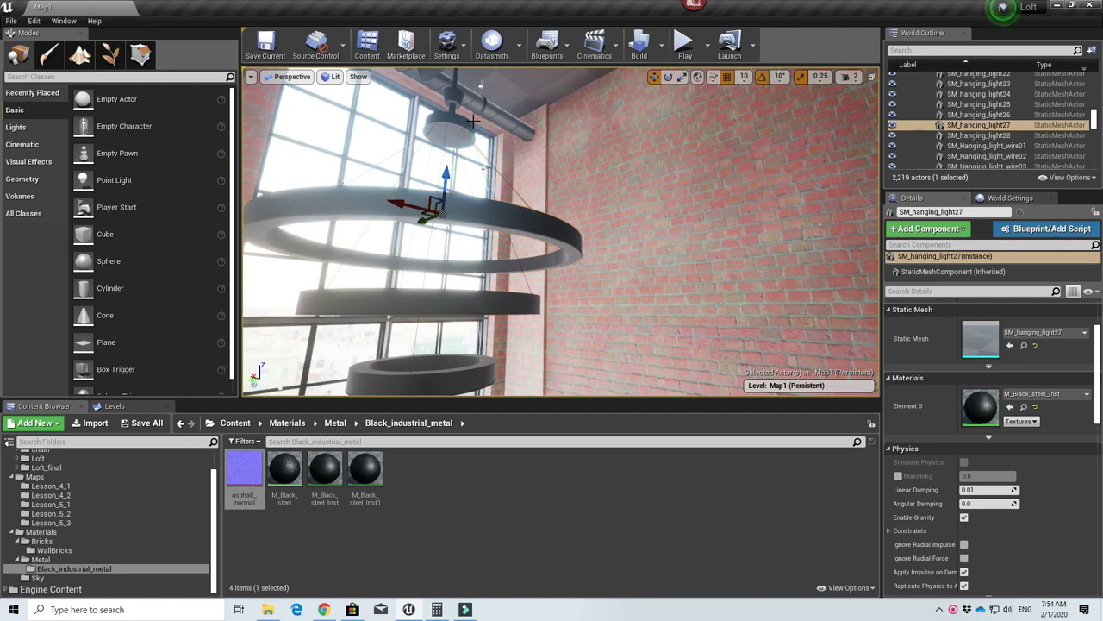
click(490, 114)
right_drag(489, 114, 743, 249)
right_drag(578, 176, 581, 173)
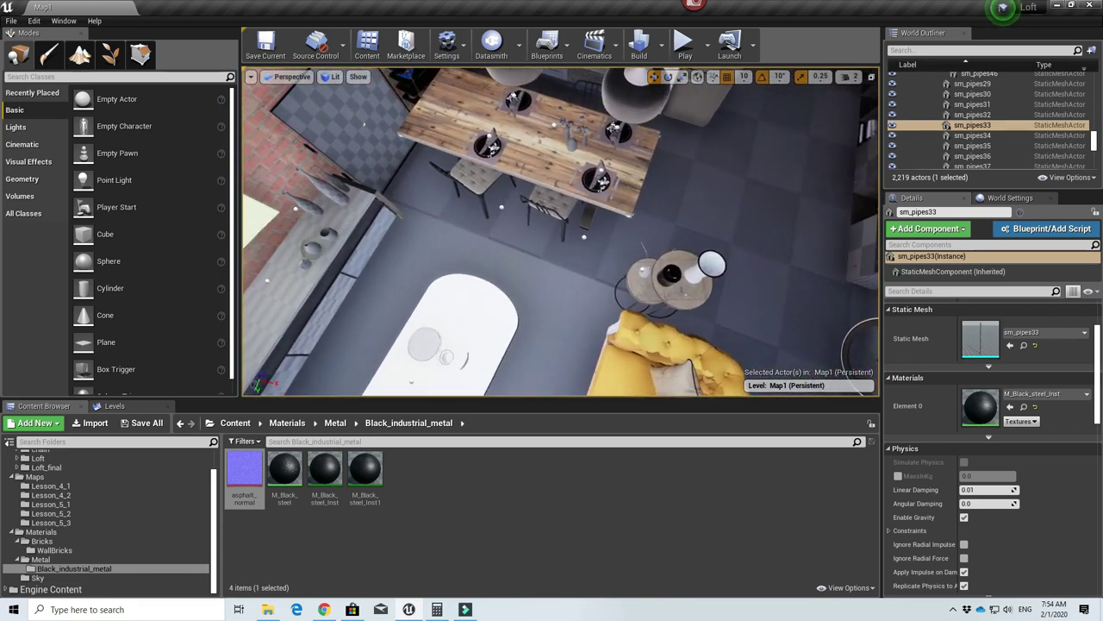
- Examine the metal parts around the kitchen, staircase, windows, ceiling pipes and bedroom mezzanine
click(1004, 7)
scroll(560, 231, down, 3)
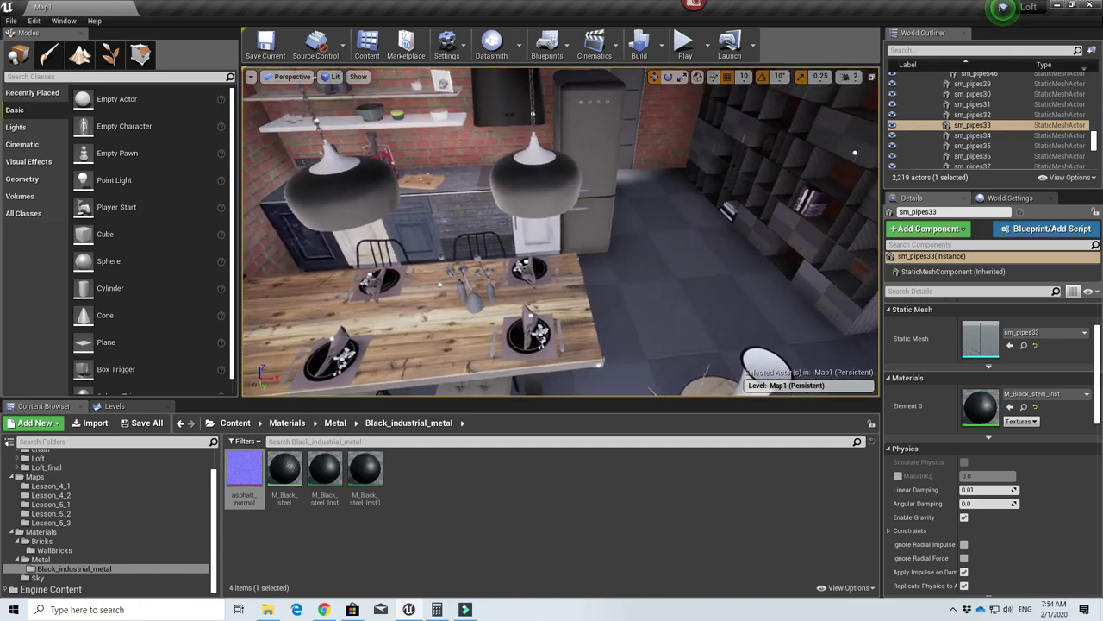
right_drag(561, 231, 707, 97)
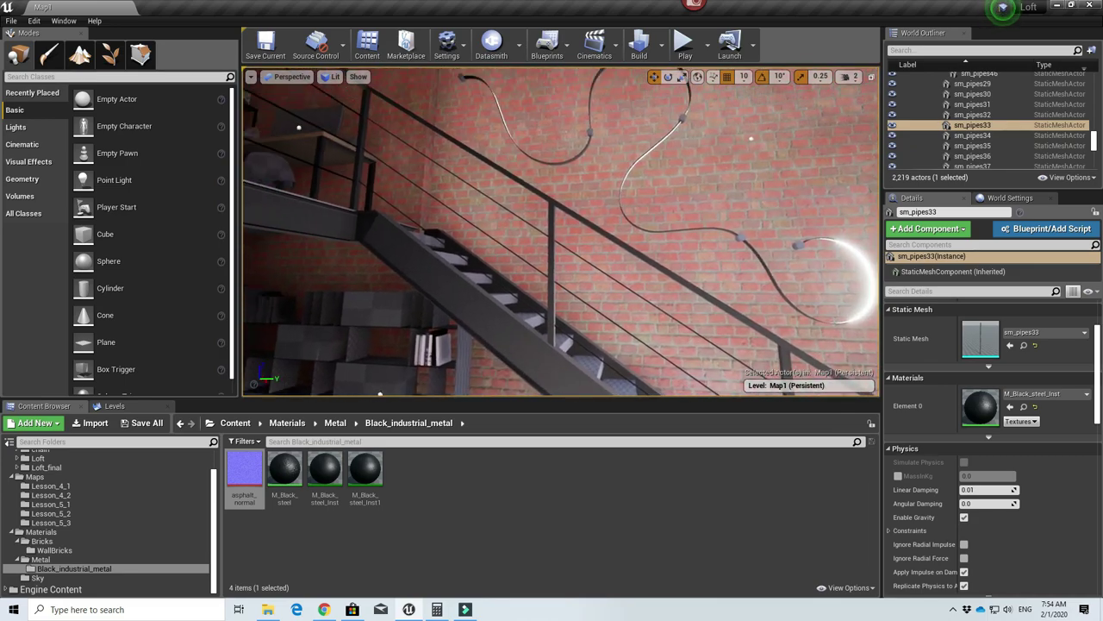
right_drag(346, 111, 444, 140)
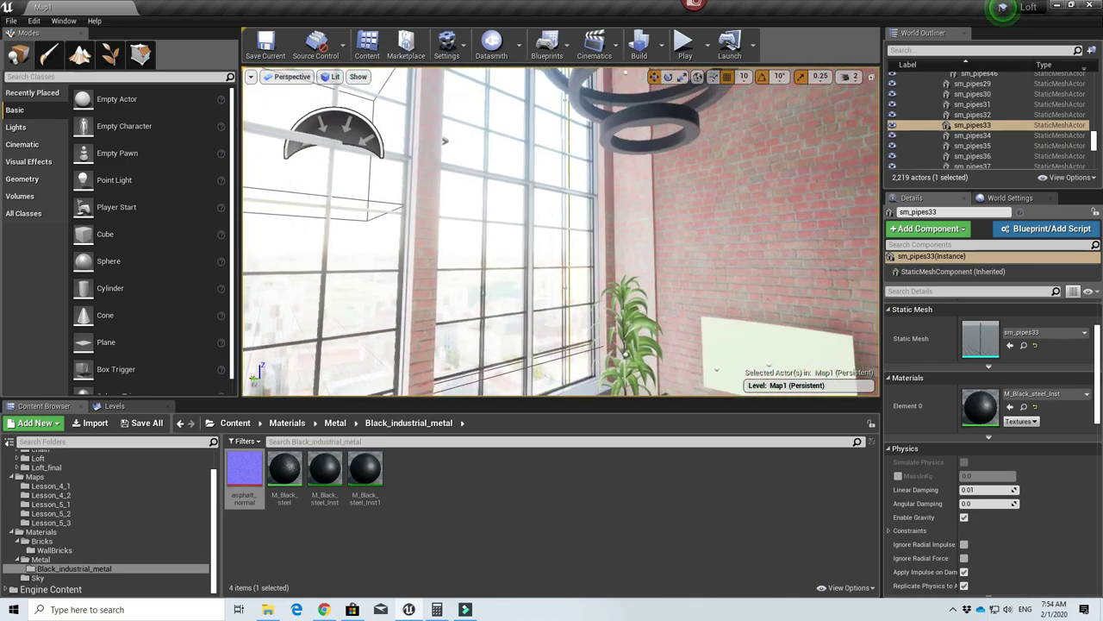
right_drag(444, 207, 720, 209)
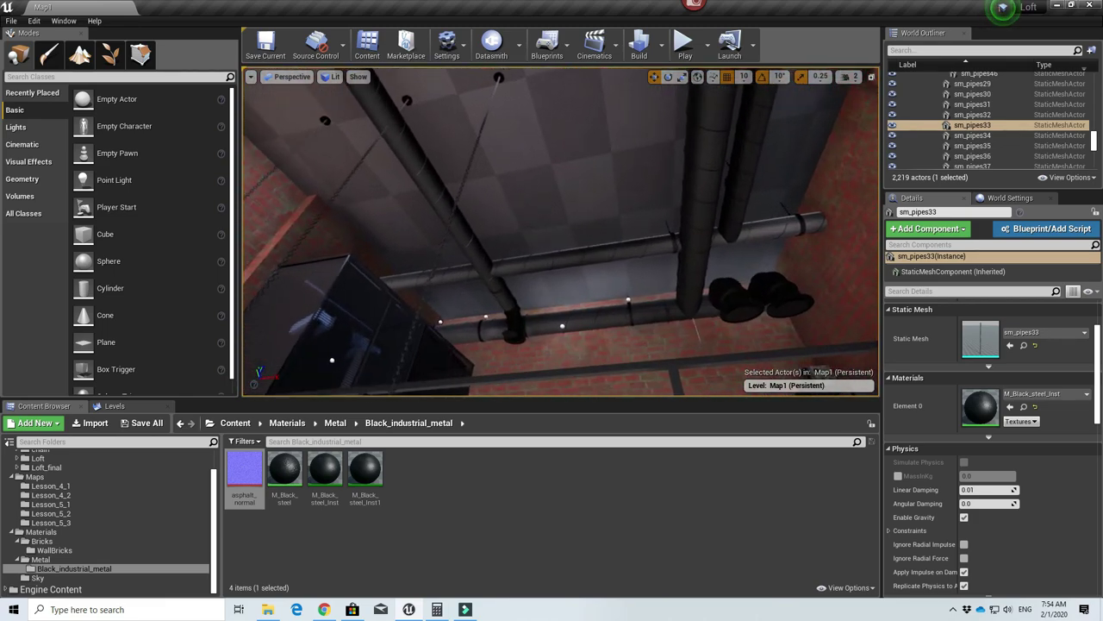
right_drag(560, 231, 564, 258)
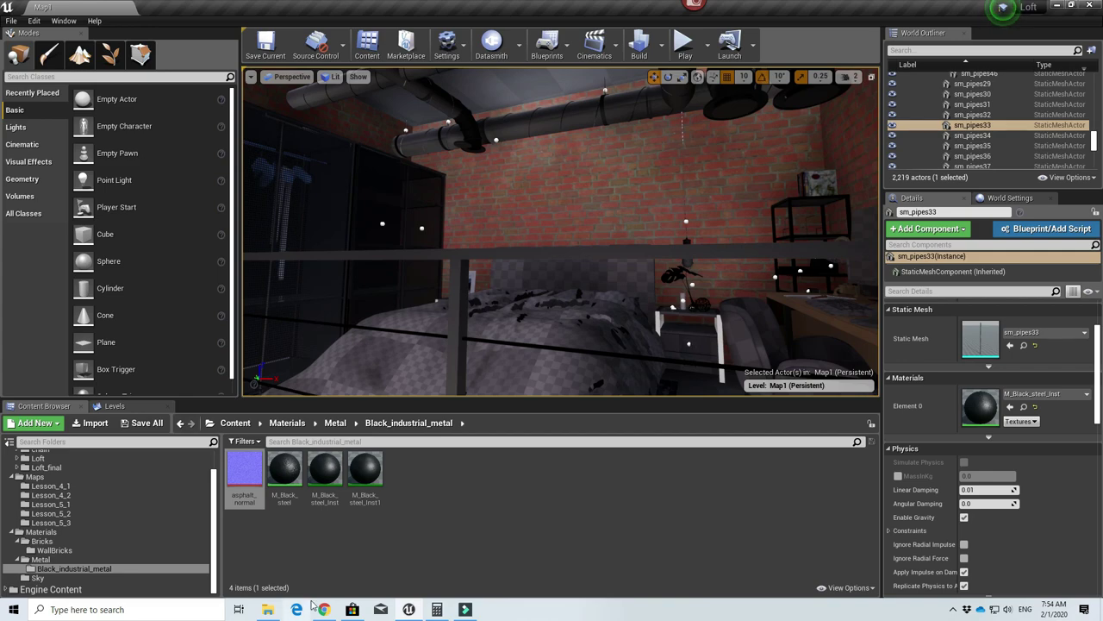
right_drag(561, 233, 530, 235)
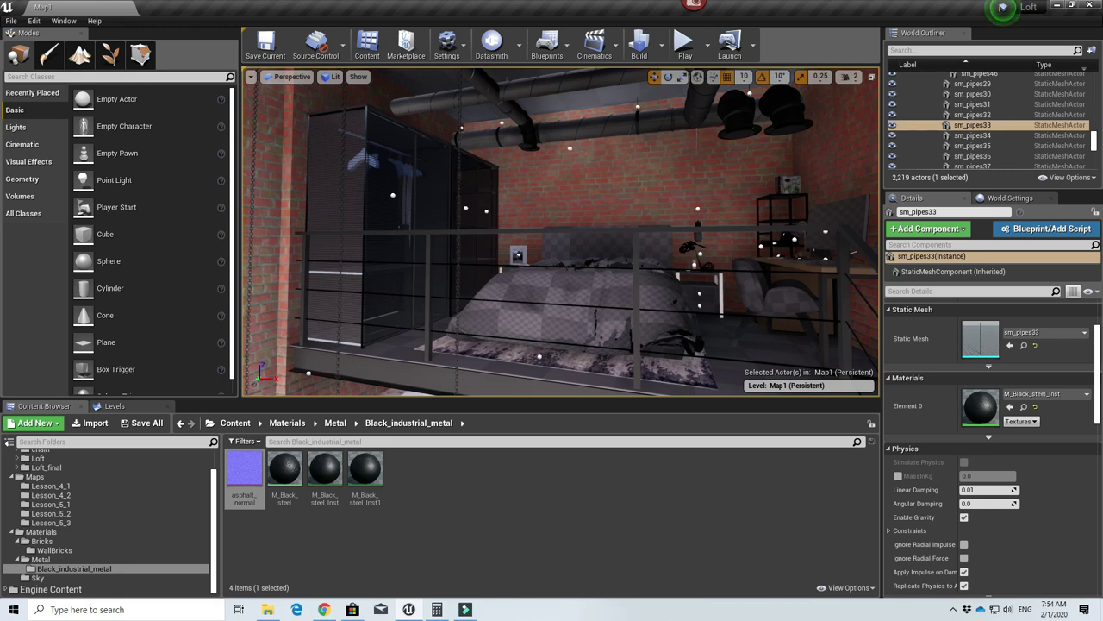
- Apply the M_Black_steel_Inst1 material to the shell of the study chair in the mezzanine bedroom
key(w)
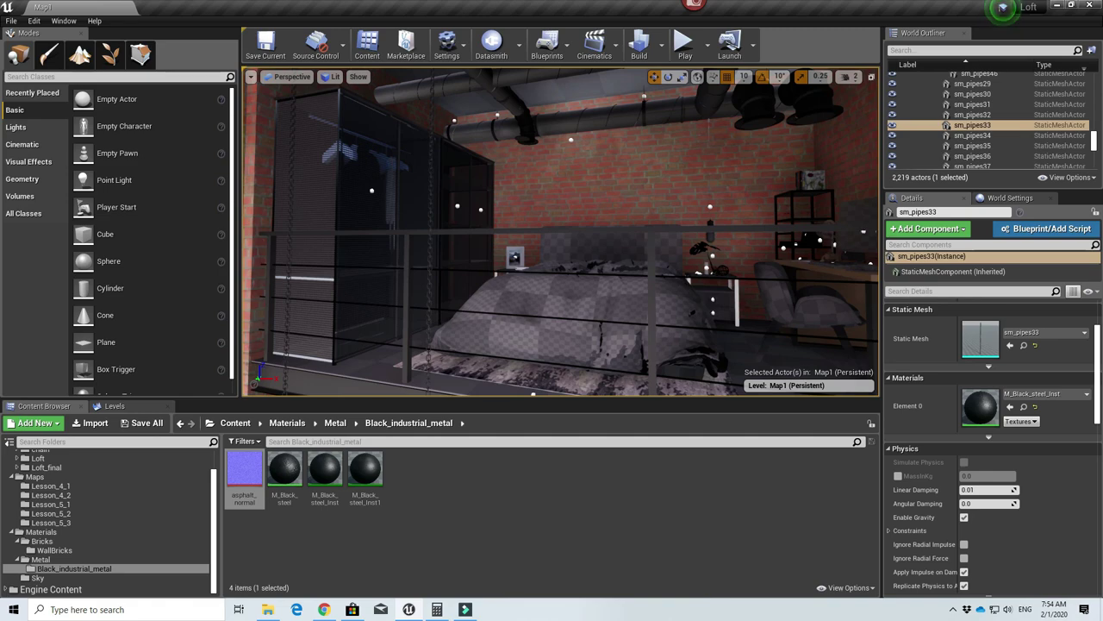
key(w)
right_drag(560, 233, 715, 234)
key(w)
right_drag(505, 267, 533, 319)
click(503, 268)
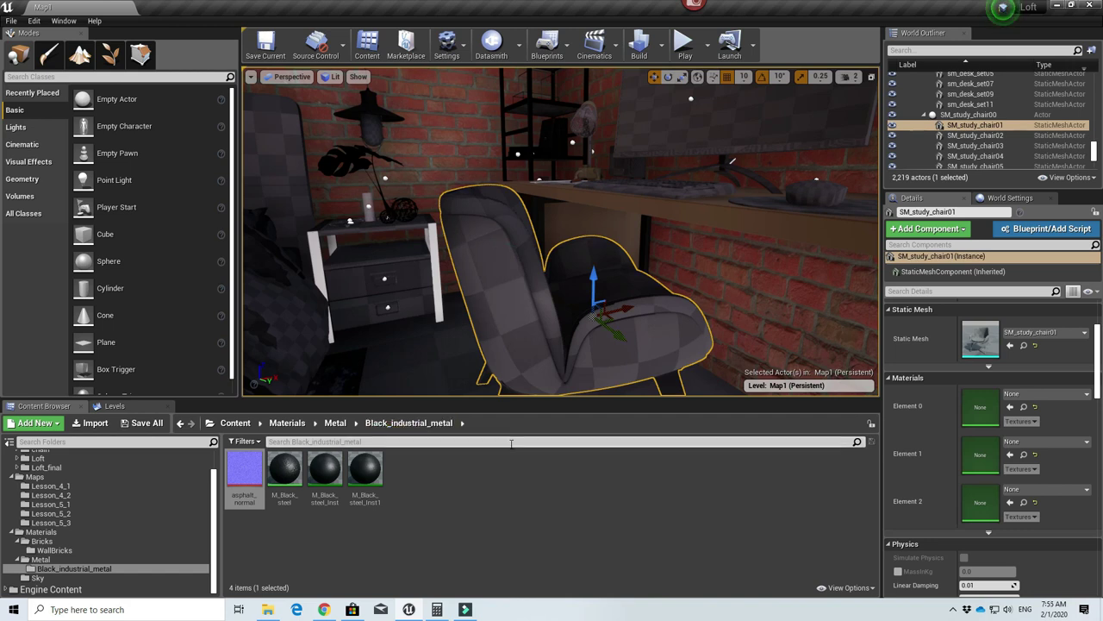
drag(365, 470, 556, 330)
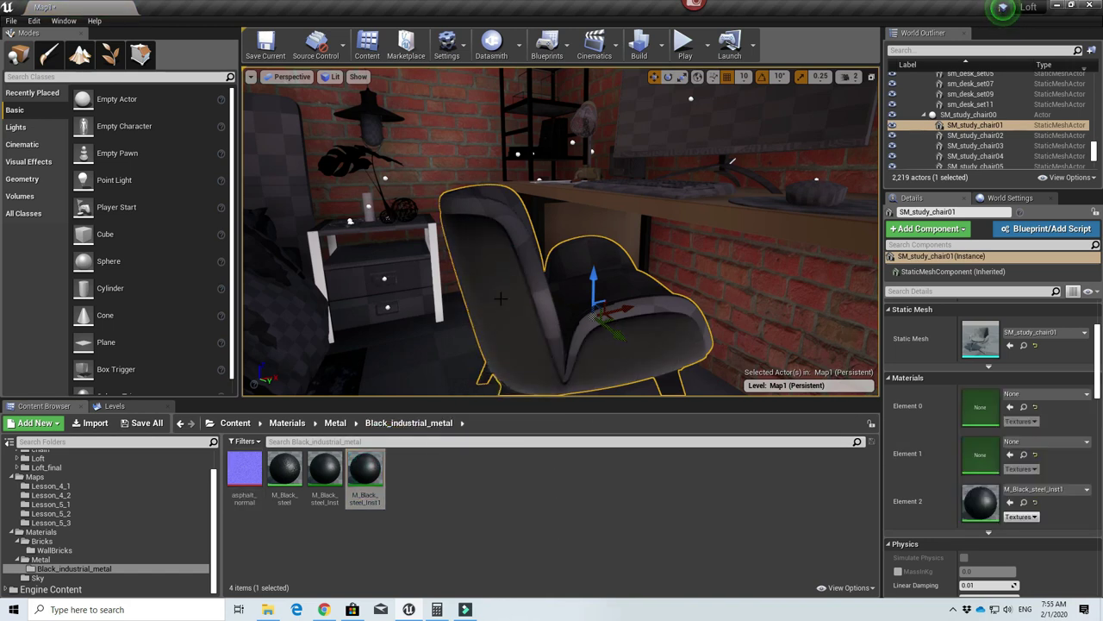
- Examine the study chair from farther away, within the mezzanine bedroom
key(s)
right_drag(593, 347, 608, 241)
key(w)
key(s)
key(s)
key(s)
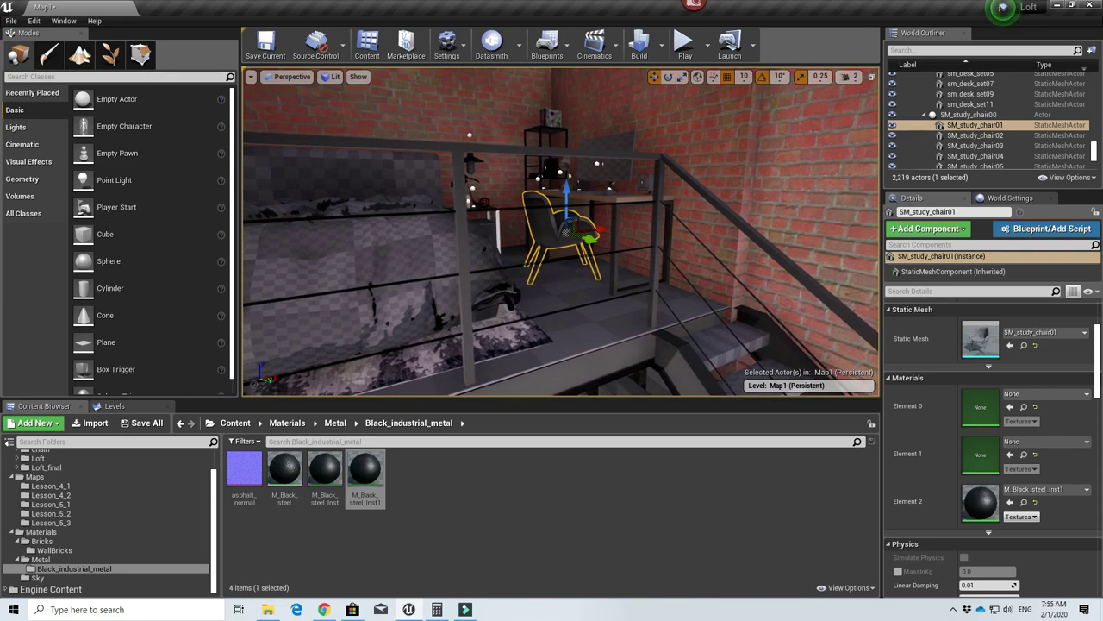
scroll(561, 232, down, 8)
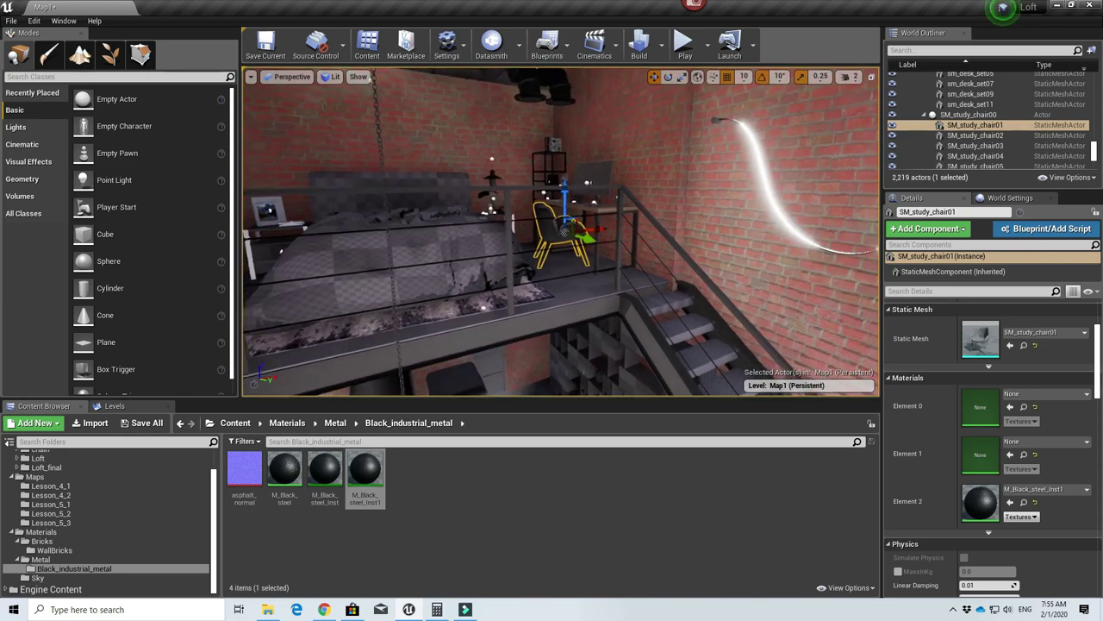
- Apply the M_Black_steel_Inst material to the study chair's Element 1 material slot
key(w)
right_drag(565, 232, 606, 241)
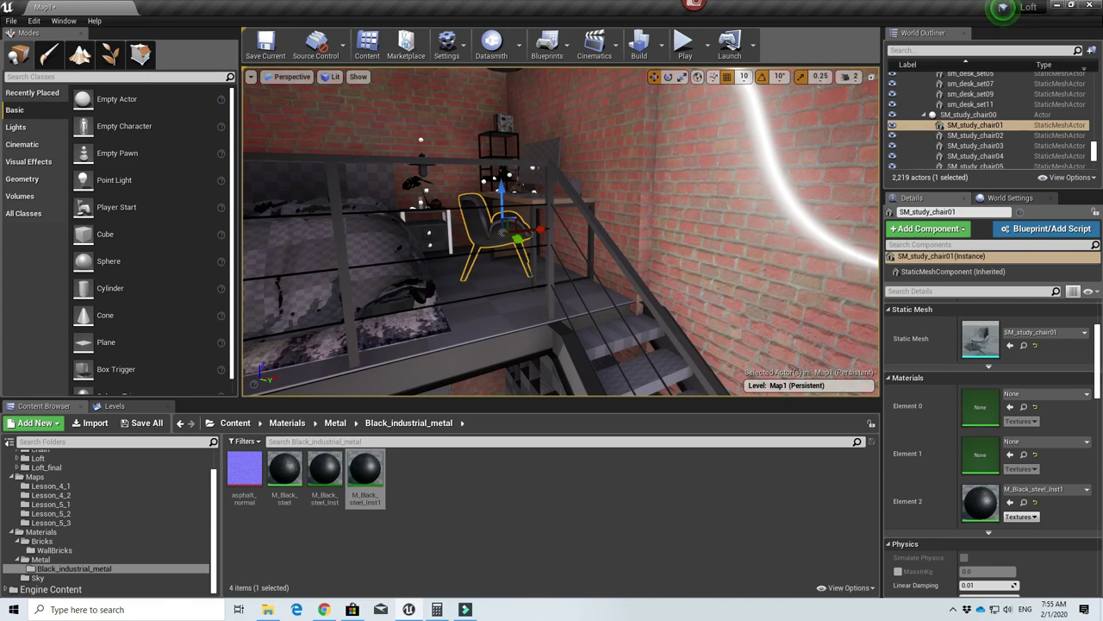
right_drag(607, 241, 607, 242)
key(w)
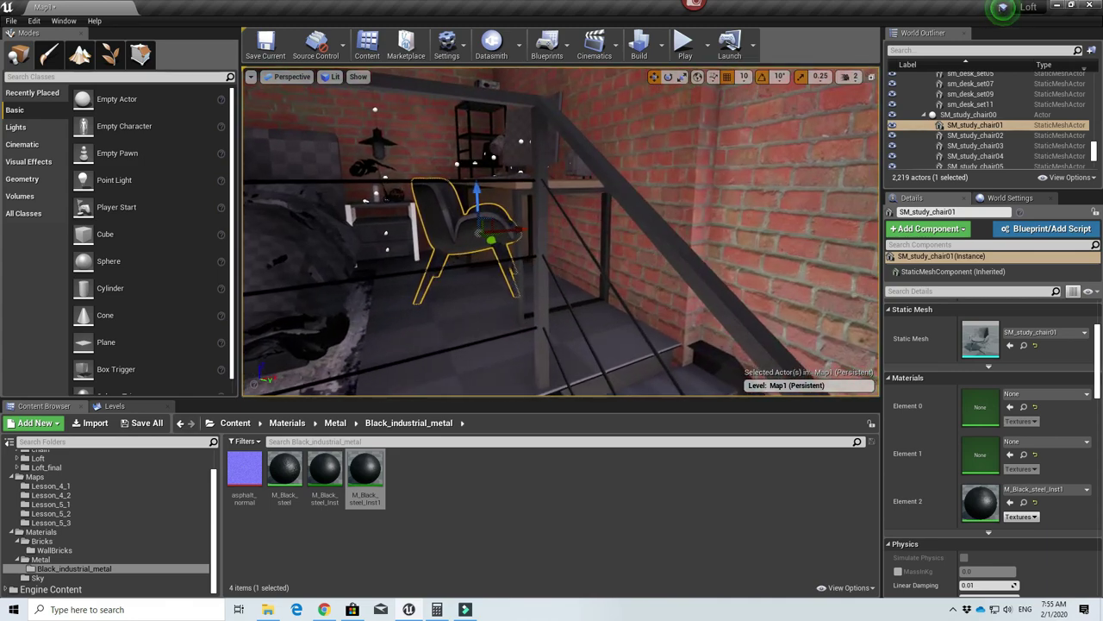
alt+drag(448, 233, 426, 233)
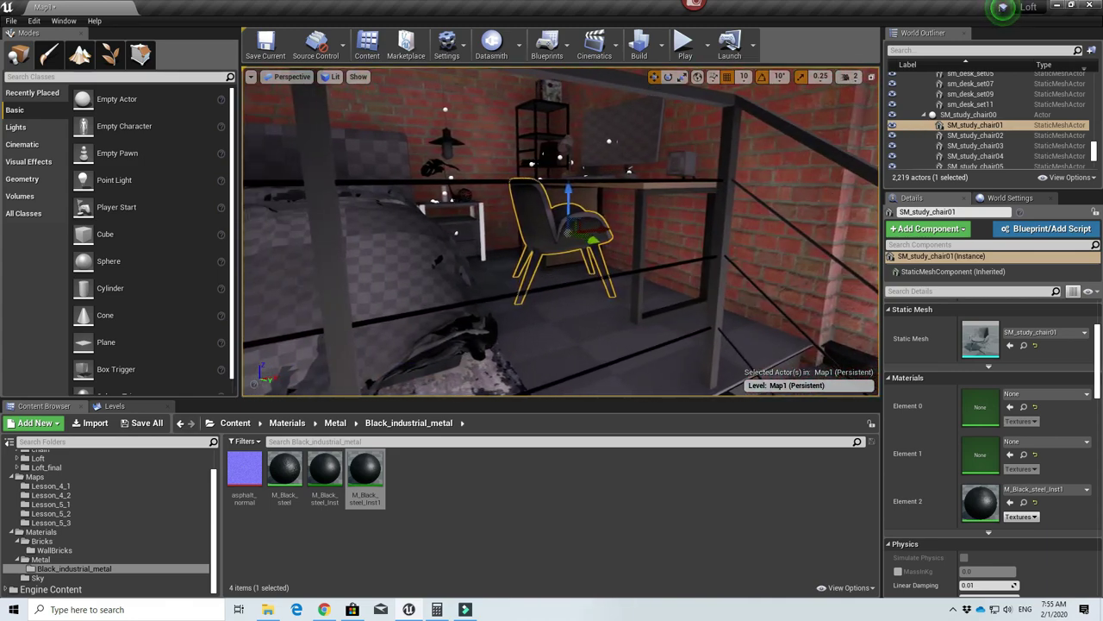
key(w)
right_drag(431, 233, 423, 226)
key(s)
drag(325, 472, 497, 365)
- Examine the living room, media console and dining area of the loft
key(s)
right_drag(497, 366, 405, 357)
key(s)
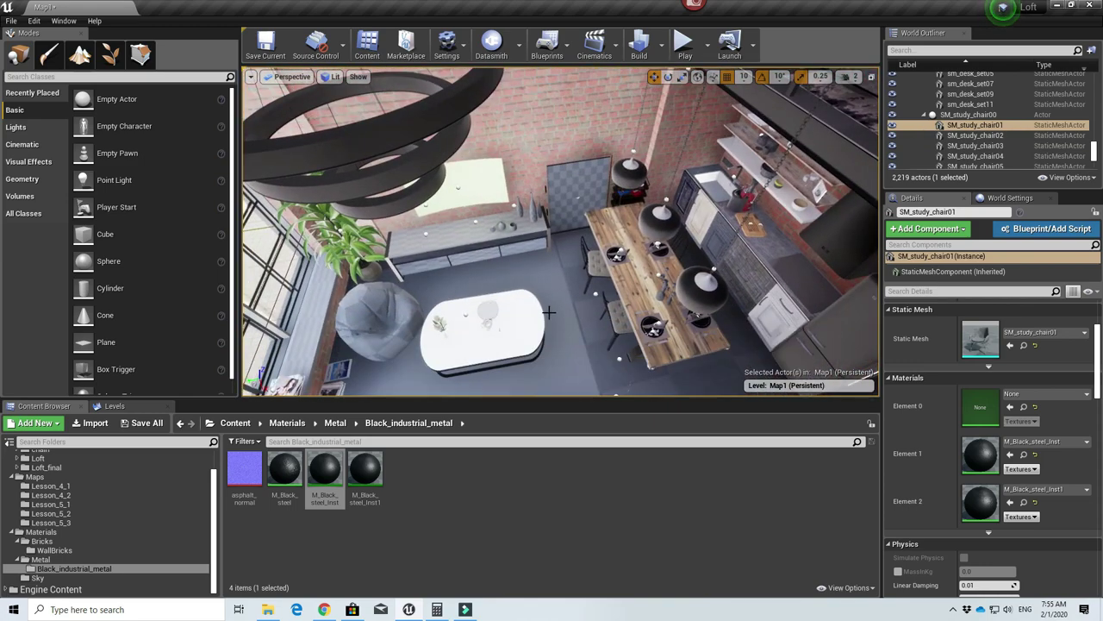
right_drag(496, 366, 578, 293)
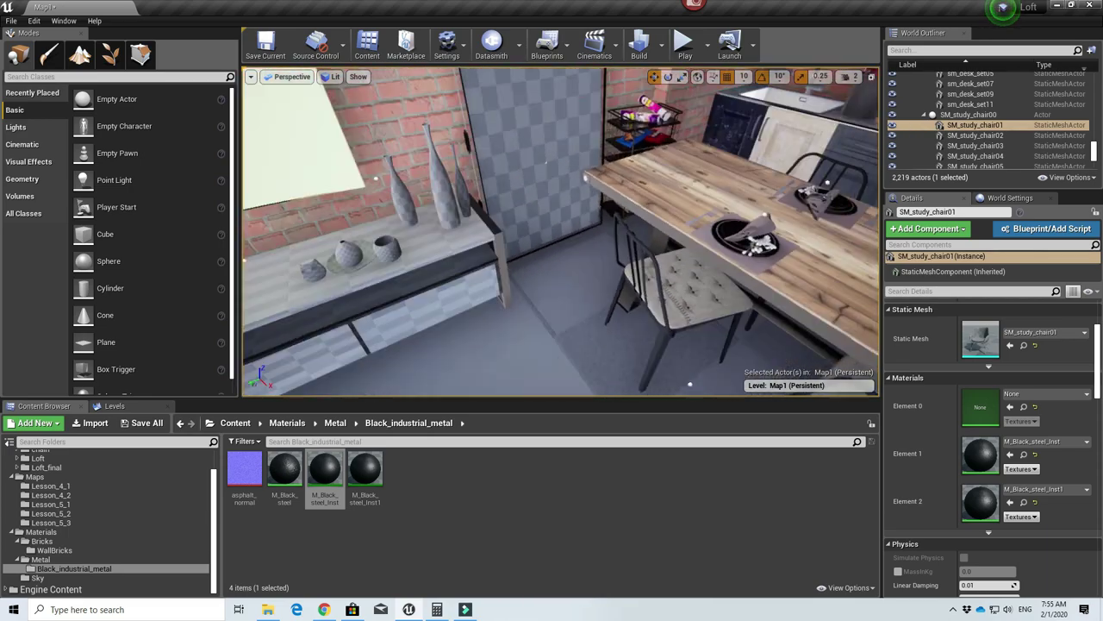
right_drag(561, 232, 892, 215)
right_drag(689, 225, 504, 225)
key(w)
key(s)
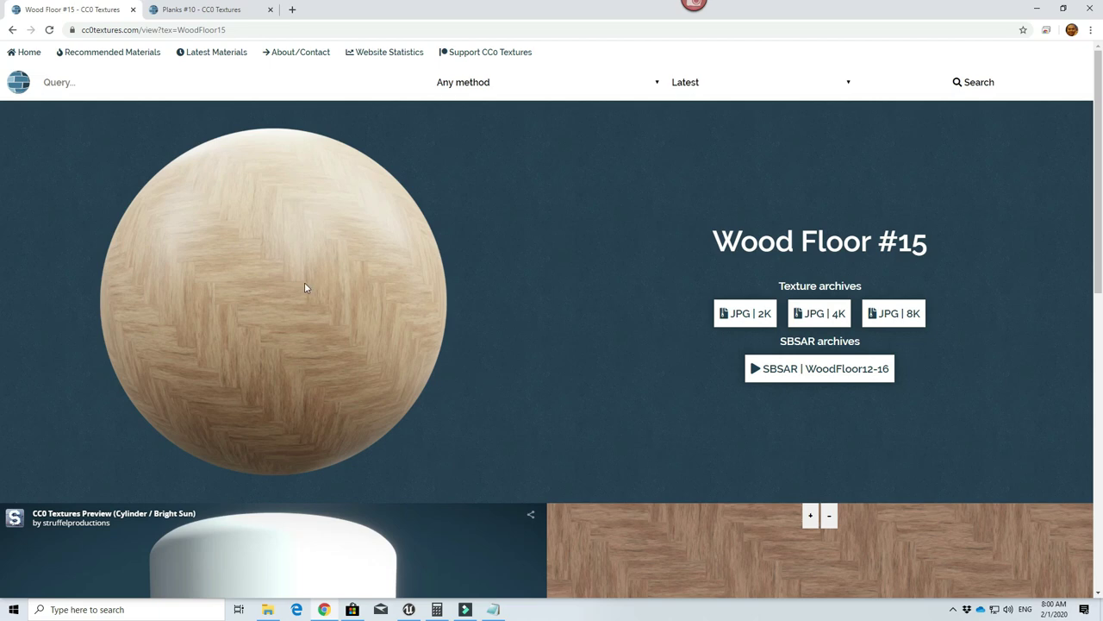
- Switch to the browser and review the CC0 Textures pages for Planks #10 and Wood Floor #15 with their web addresses
click(185, 11)
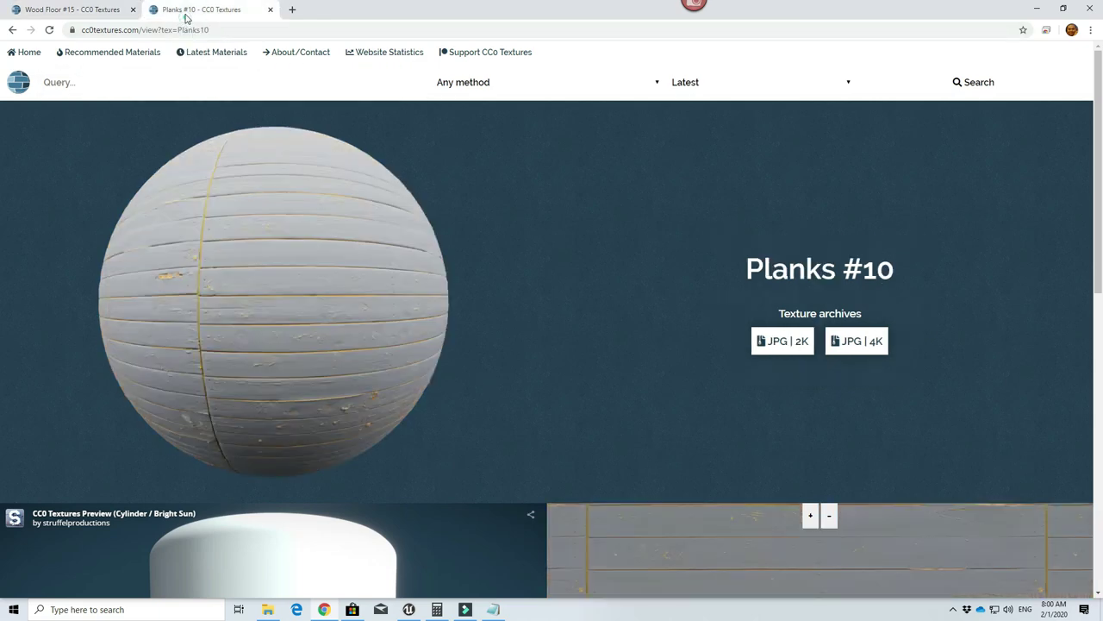
click(127, 32)
click(107, 10)
click(123, 30)
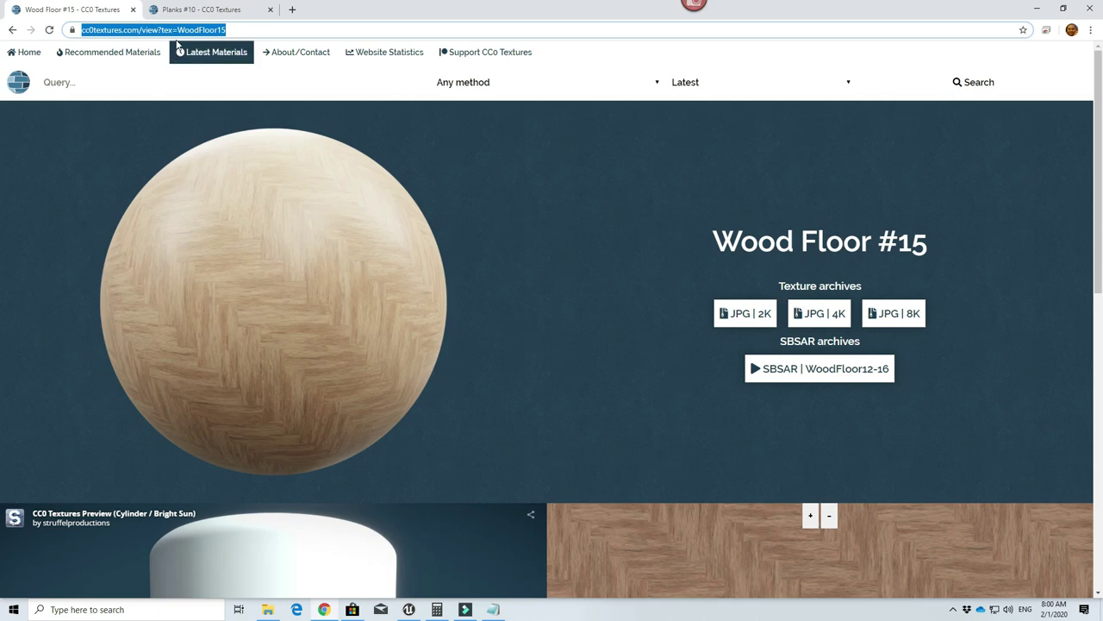
click(218, 12)
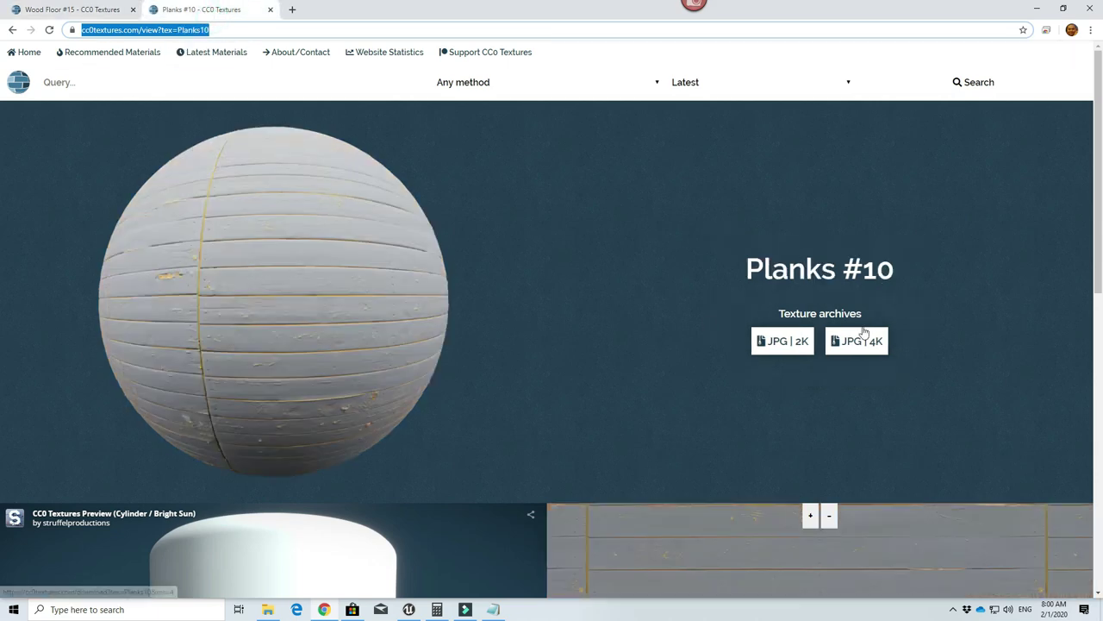
click(87, 7)
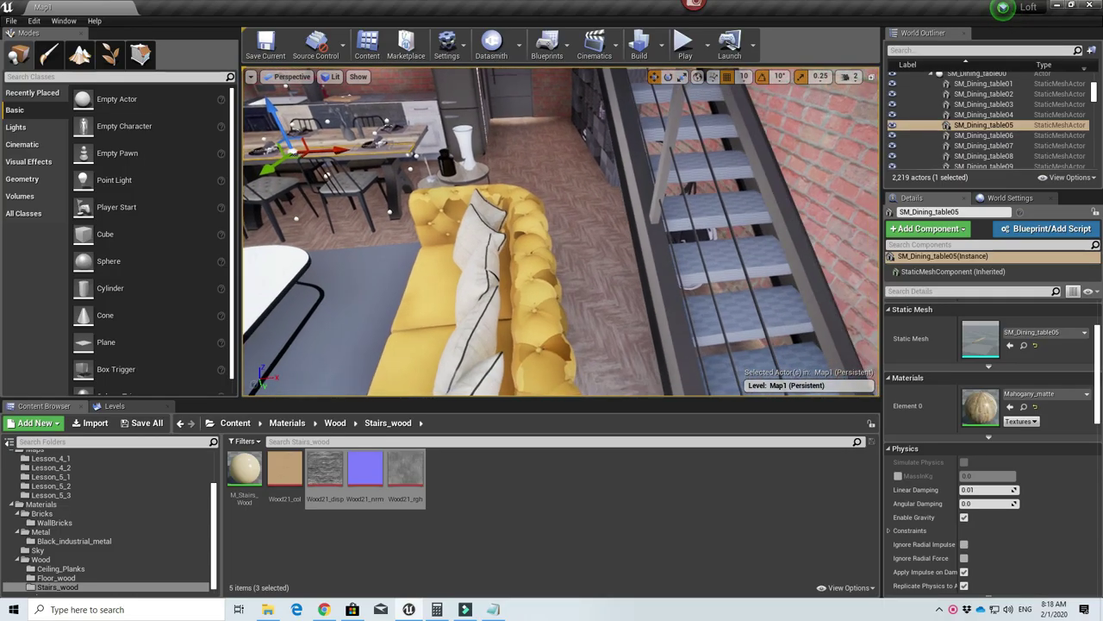
- Back in Unreal Editor, select the herringbone wood floor and open its M_Floor_Wood_Inst material, followed by the parent M_Floor_Wood
right_drag(518, 320, 522, 246)
click(518, 320)
right_drag(519, 320, 509, 259)
click(508, 195)
right_drag(534, 216, 549, 270)
click(549, 271)
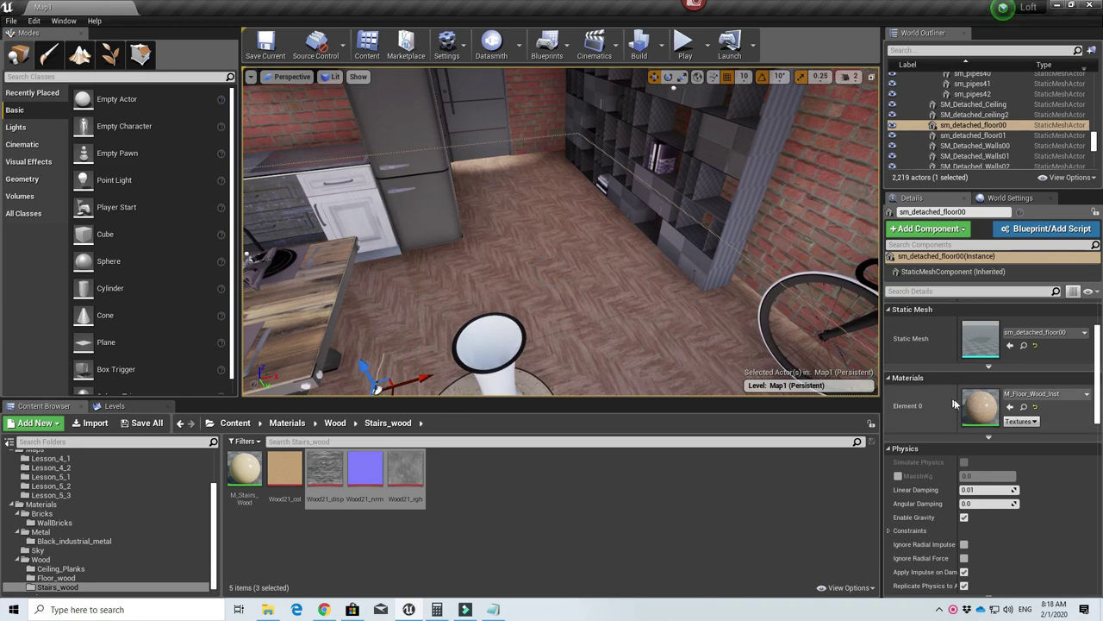
double_click(981, 407)
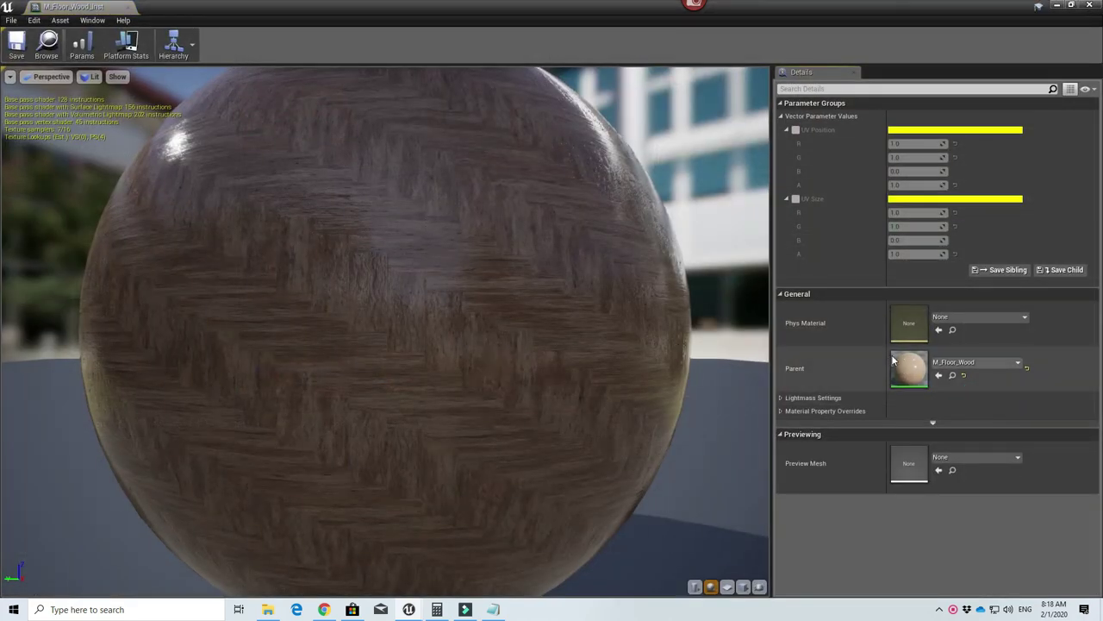
double_click(900, 367)
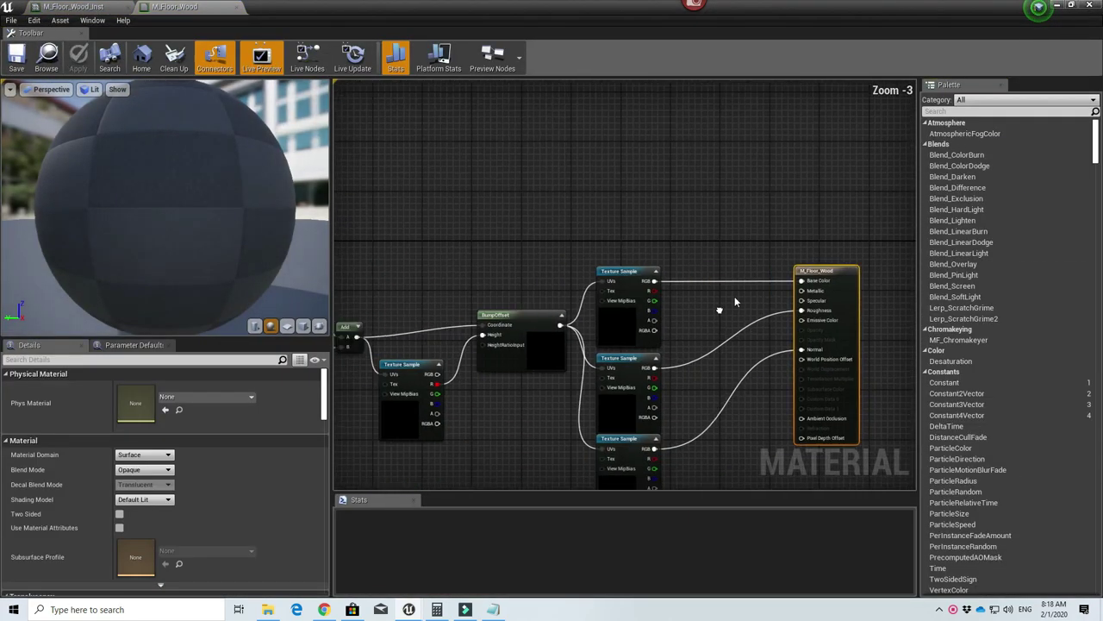
- Examine how the M_Floor_Wood node graph feeds its textures through the BumpOffset node into the material inputs, and close the material
right_drag(720, 310, 739, 291)
scroll(739, 292, down, 2)
right_drag(704, 345, 704, 283)
scroll(695, 281, up, 2)
right_drag(457, 221, 586, 248)
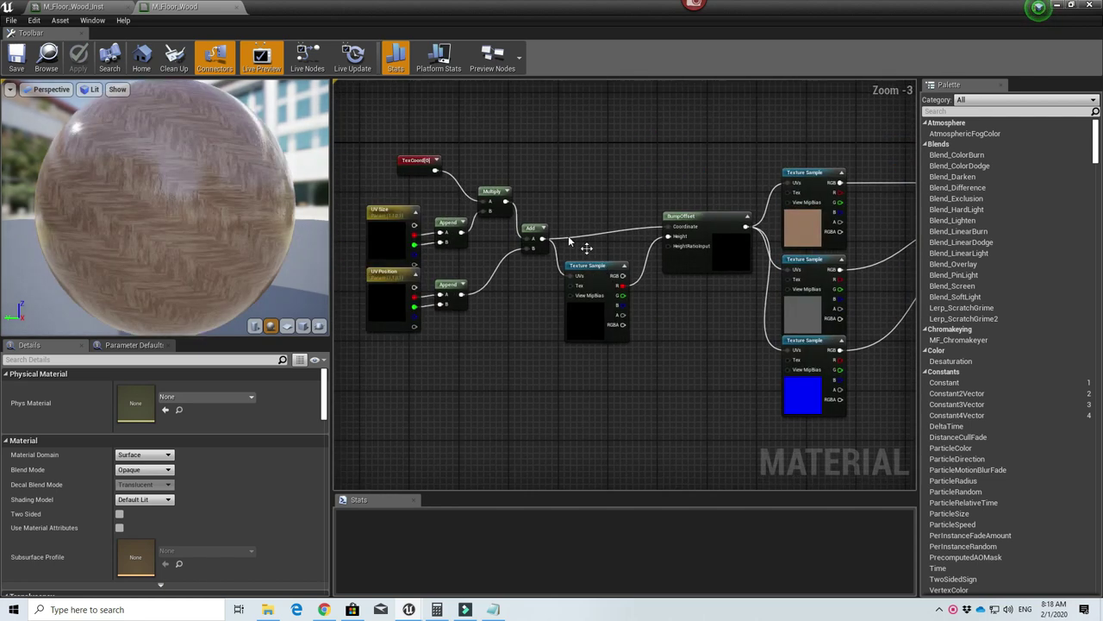
right_drag(656, 287, 526, 285)
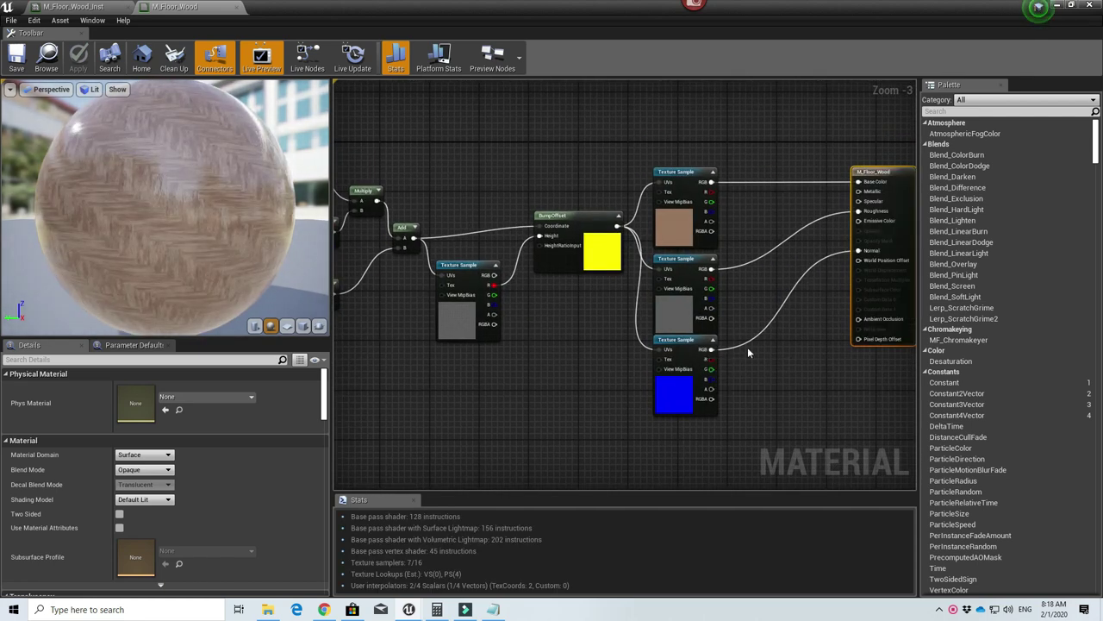
drag(715, 349, 713, 349)
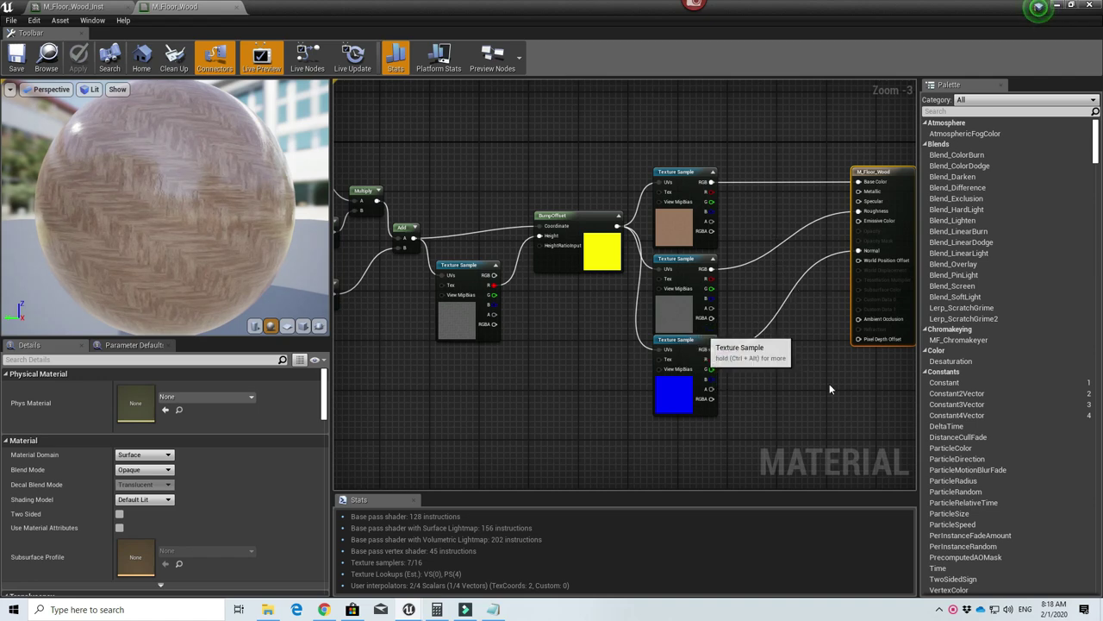
scroll(588, 345, down, 1)
mouse_move(553, 351)
right_down()
mouse_move(659, 357)
mouse_move(572, 360)
right_up()
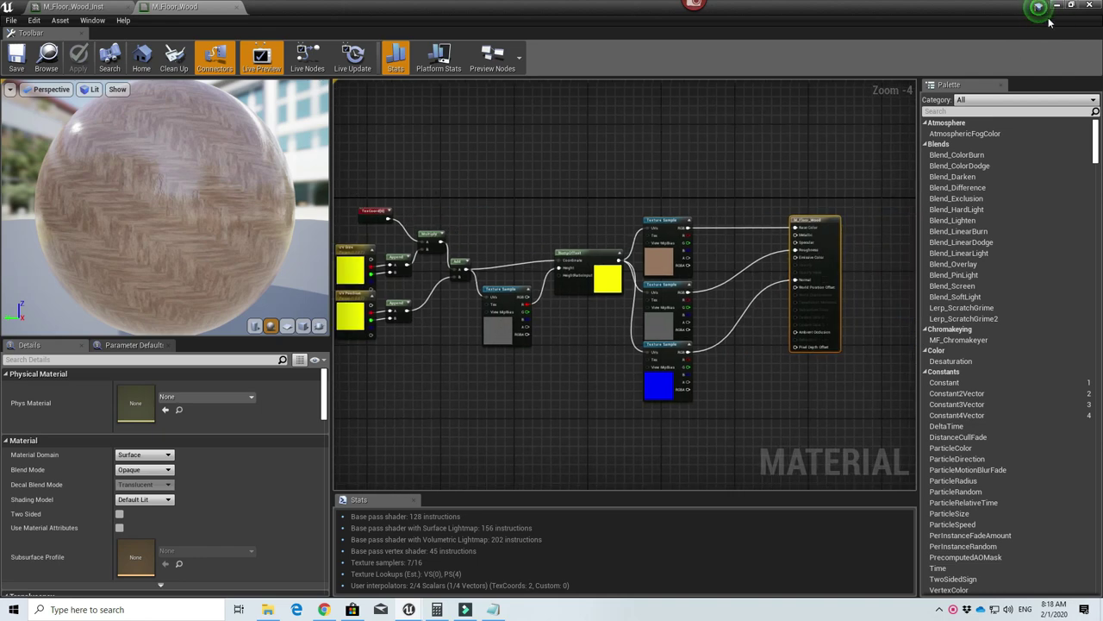
click(1089, 7)
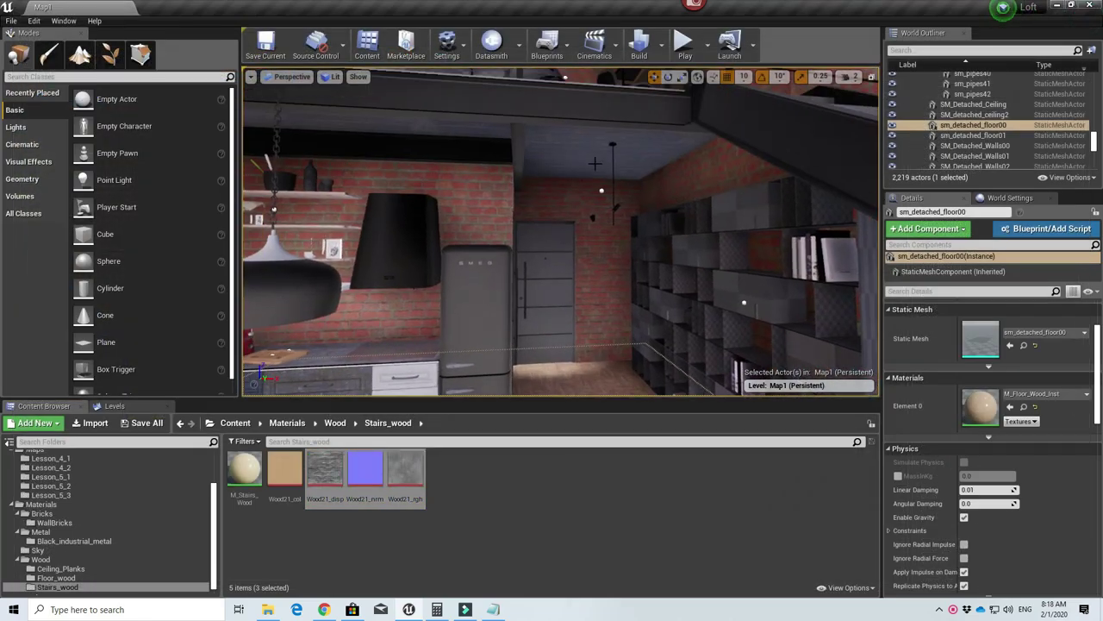
- Look over the herringbone floor and stair treads, and switch to the browser to review the CC0 Textures Wood #21 page and its address
mouse_move(560, 232)
right_down()
mouse_move(689, 254)
mouse_move(603, 259)
mouse_move(595, 301)
mouse_move(595, 280)
mouse_move(625, 276)
mouse_move(576, 246)
mouse_move(563, 276)
mouse_move(569, 243)
right_up()
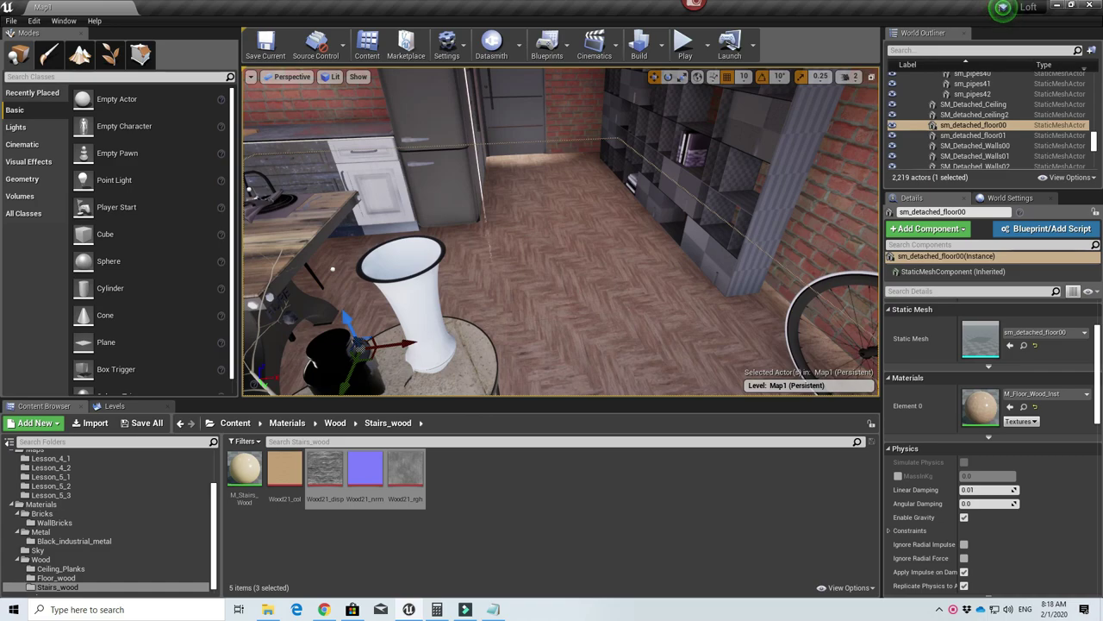
right_drag(561, 243, 603, 349)
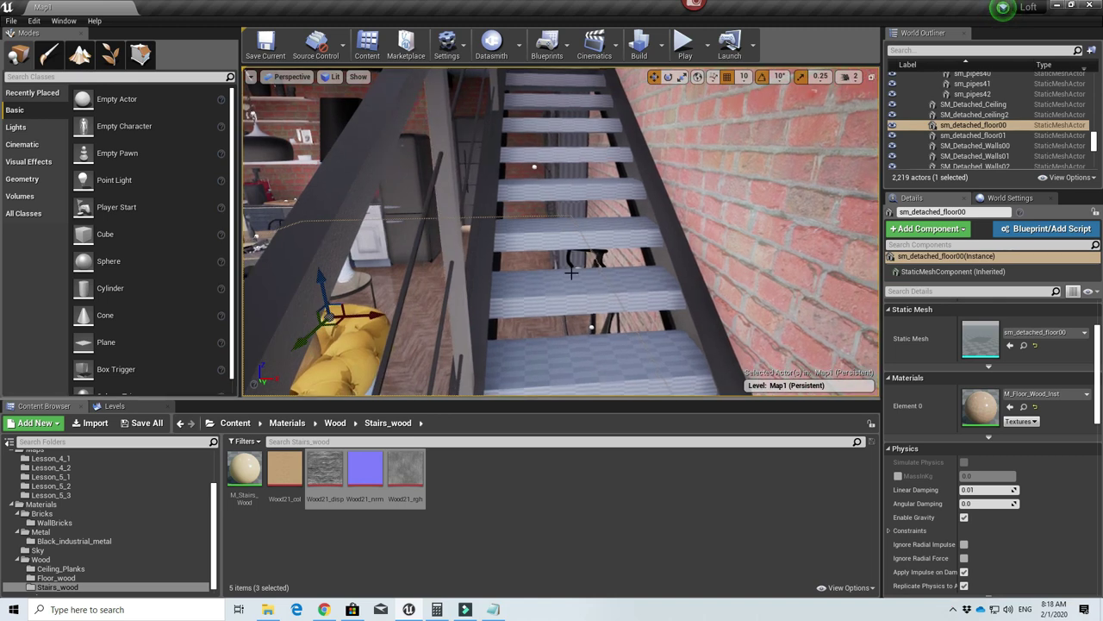
right_drag(561, 284, 502, 379)
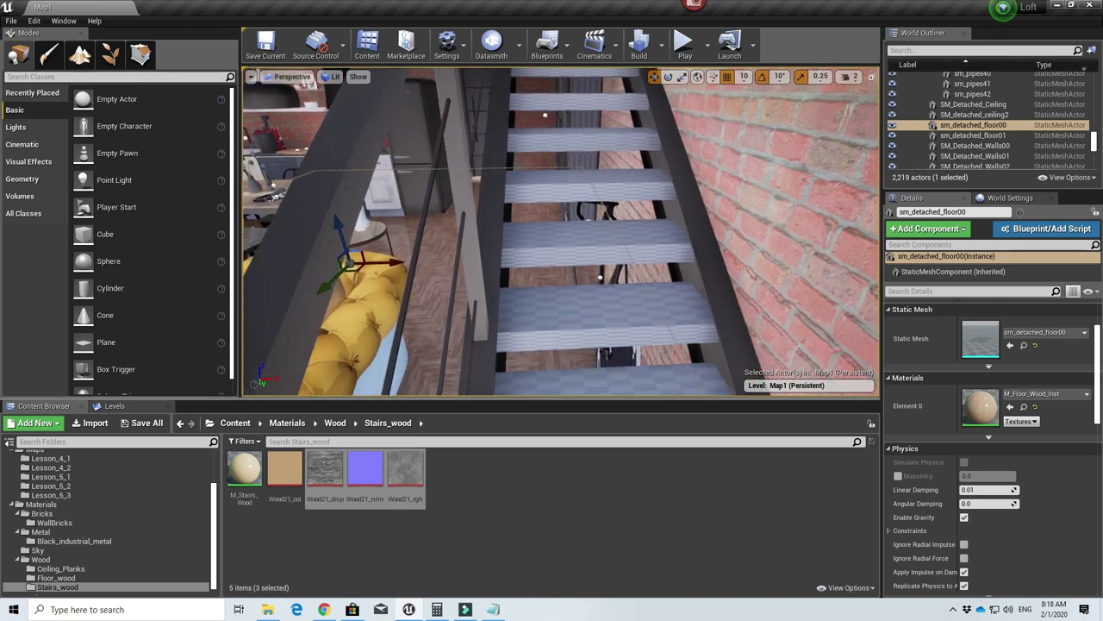
click(324, 609)
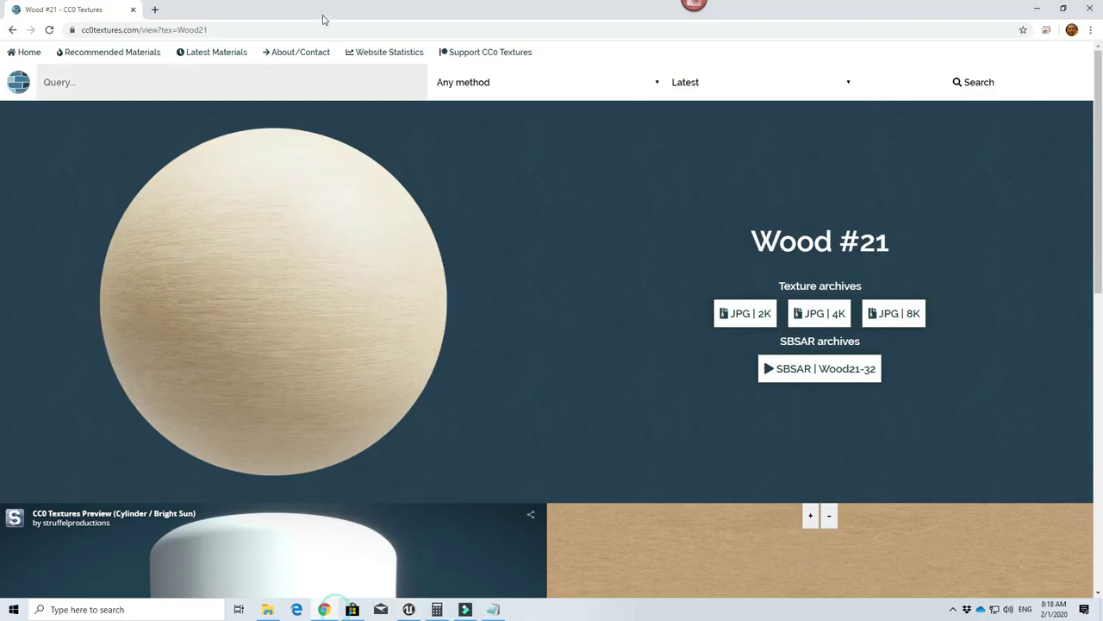
click(255, 37)
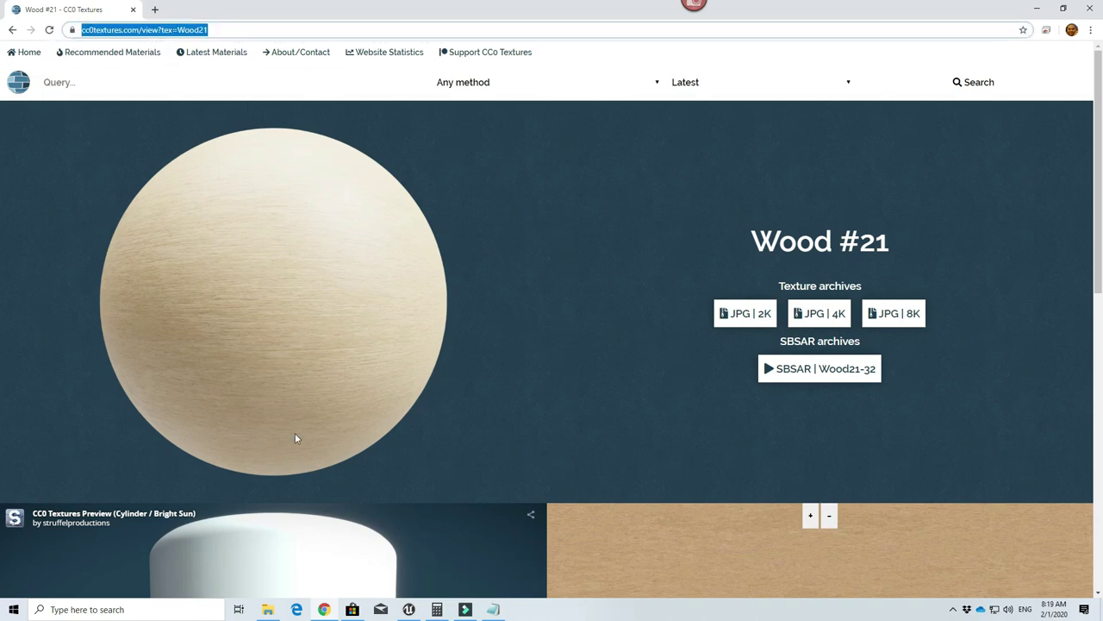
- Back in Unreal Editor, open the M_Stairs_Wood material, examine its UV, BumpOffset and texture nodes, and close it
click(408, 610)
click(244, 469)
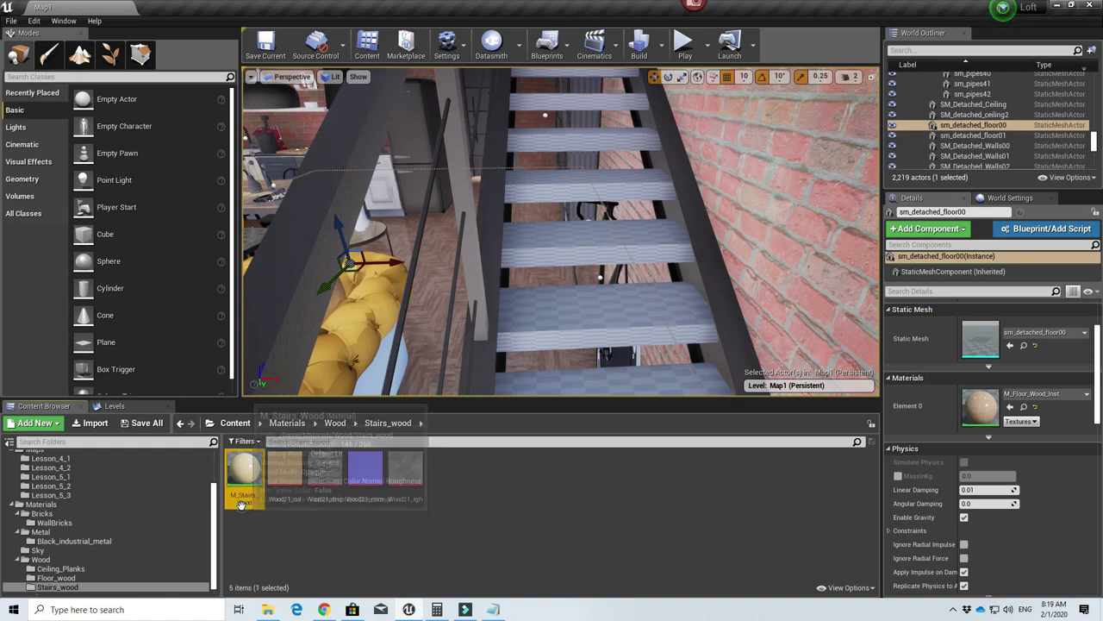
double_click(244, 474)
scroll(493, 295, down, 3)
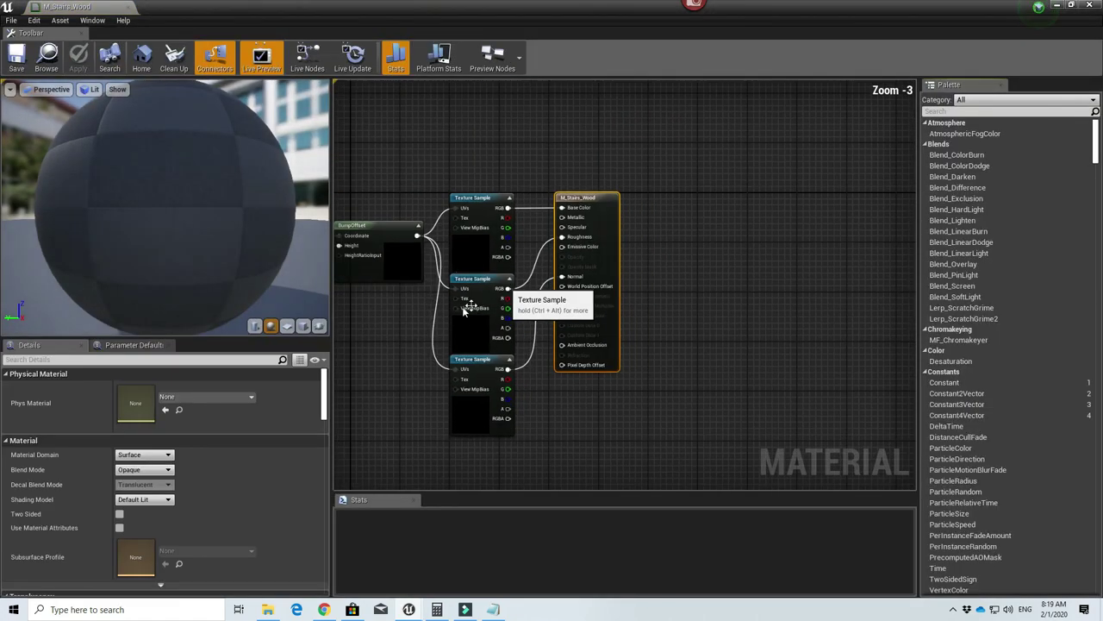
right_drag(466, 308, 675, 313)
scroll(675, 313, down, 3)
scroll(437, 298, up, 4)
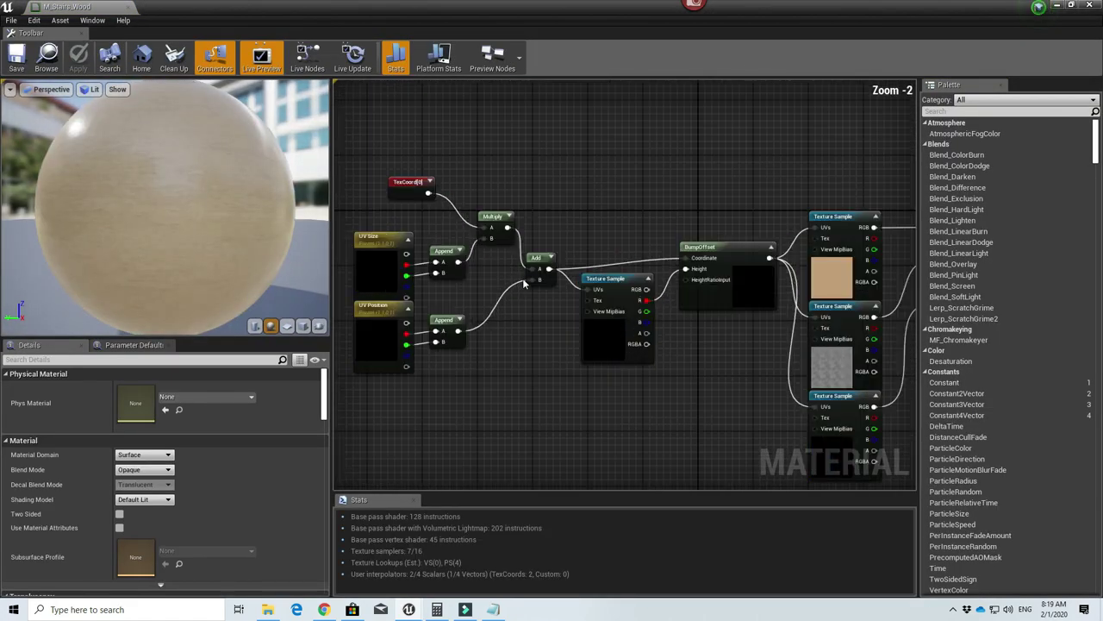
right_drag(741, 354, 613, 350)
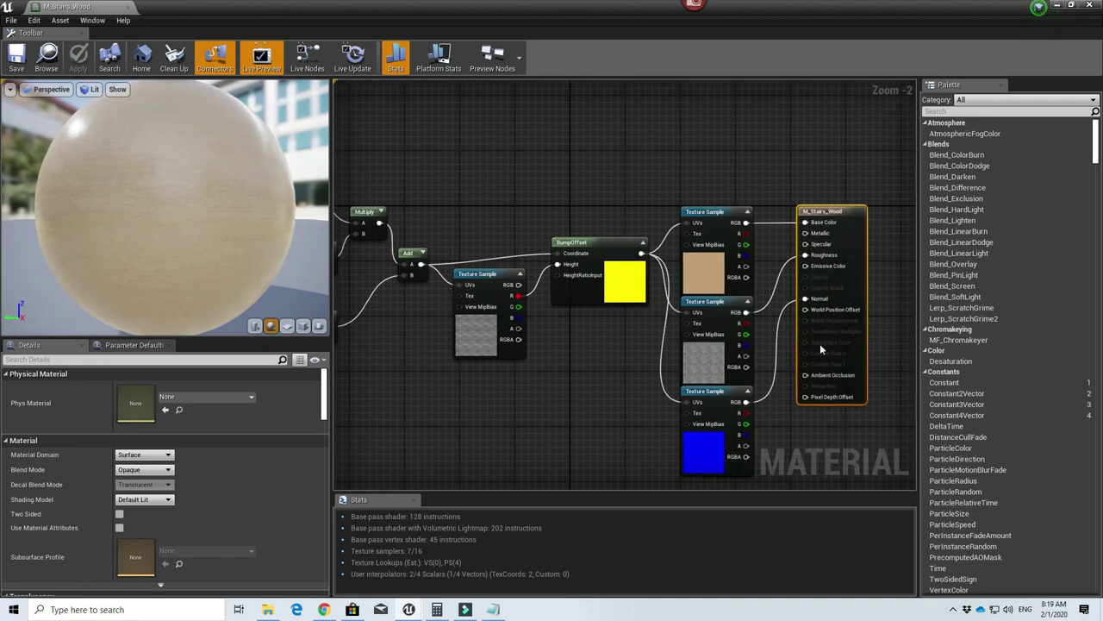
click(1093, 5)
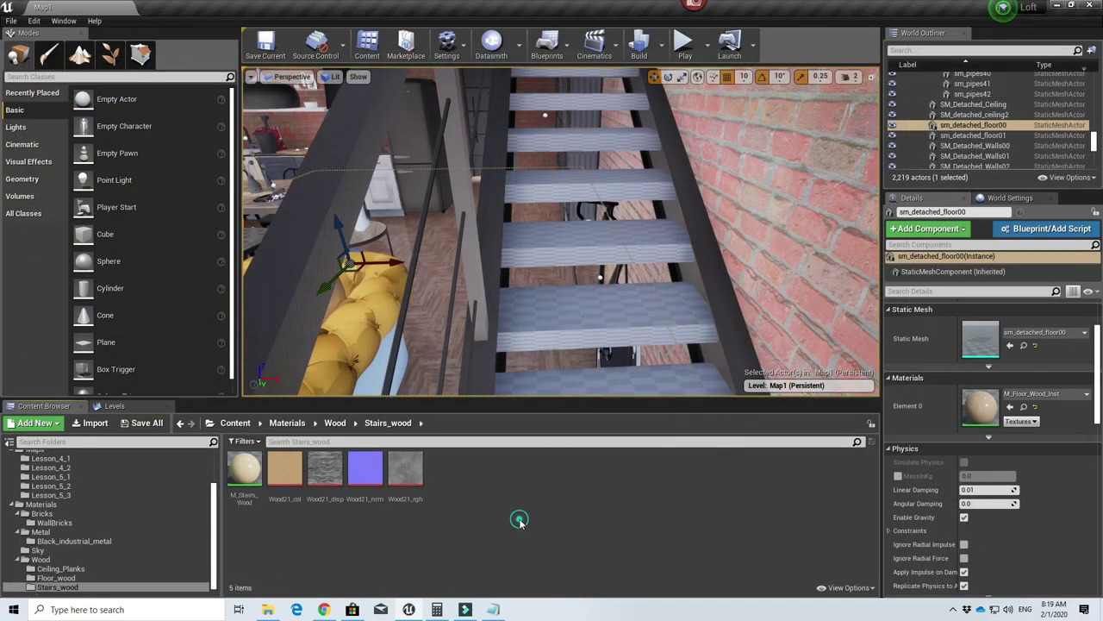
- Create a material instance from M_Stairs_Wood in the Stairs_wood folder, keeping the suggested name
scroll(612, 315, up, 10)
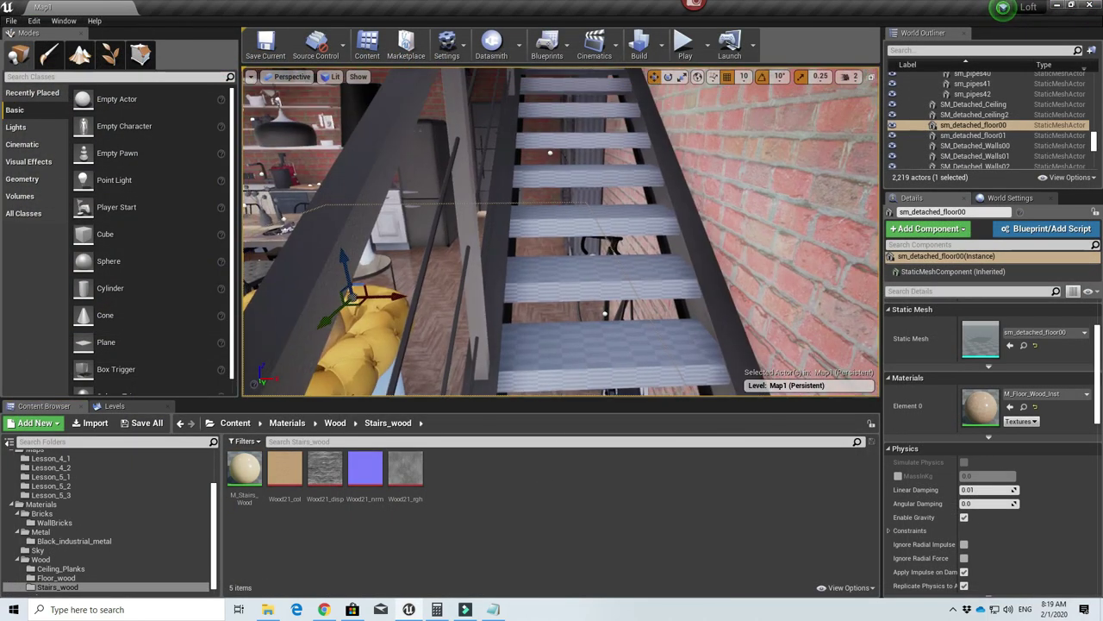
right_drag(611, 315, 611, 369)
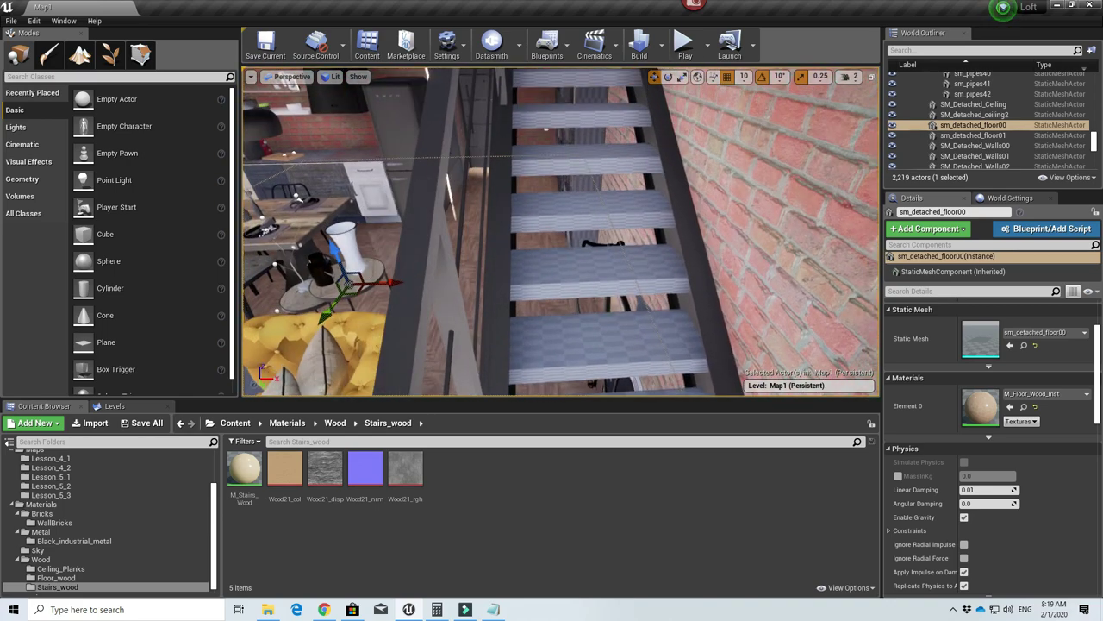
click(250, 470)
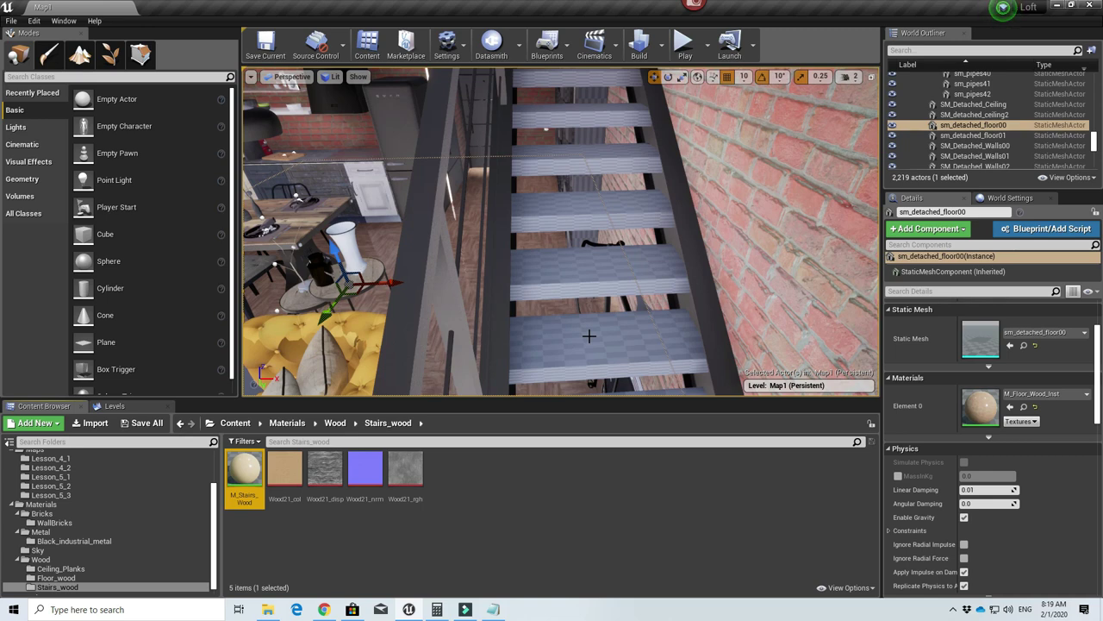
right_click(250, 470)
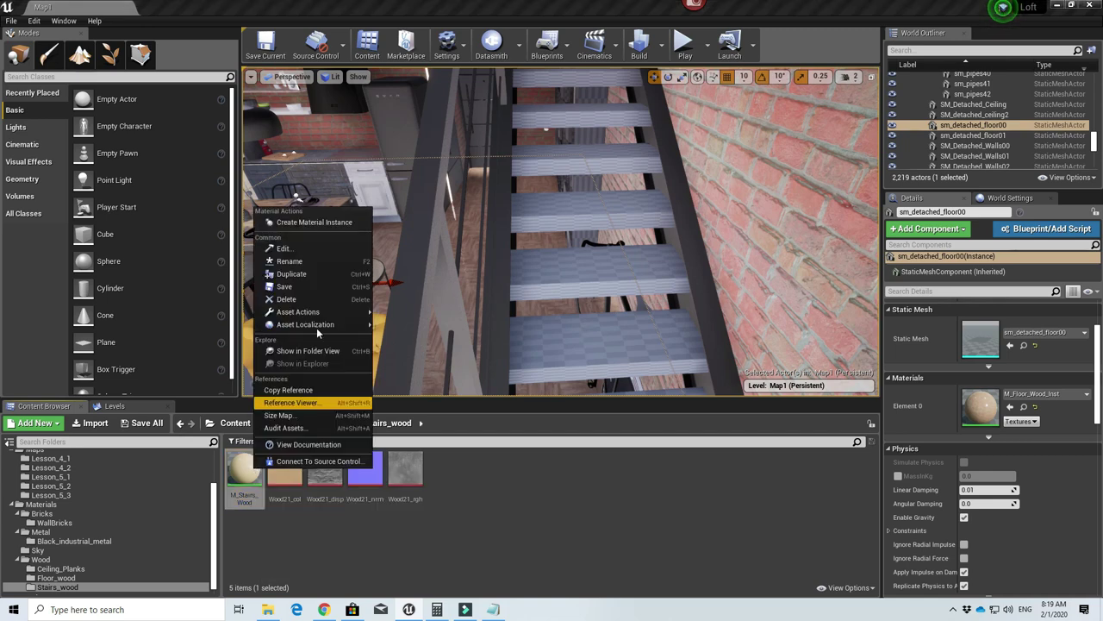
click(331, 228)
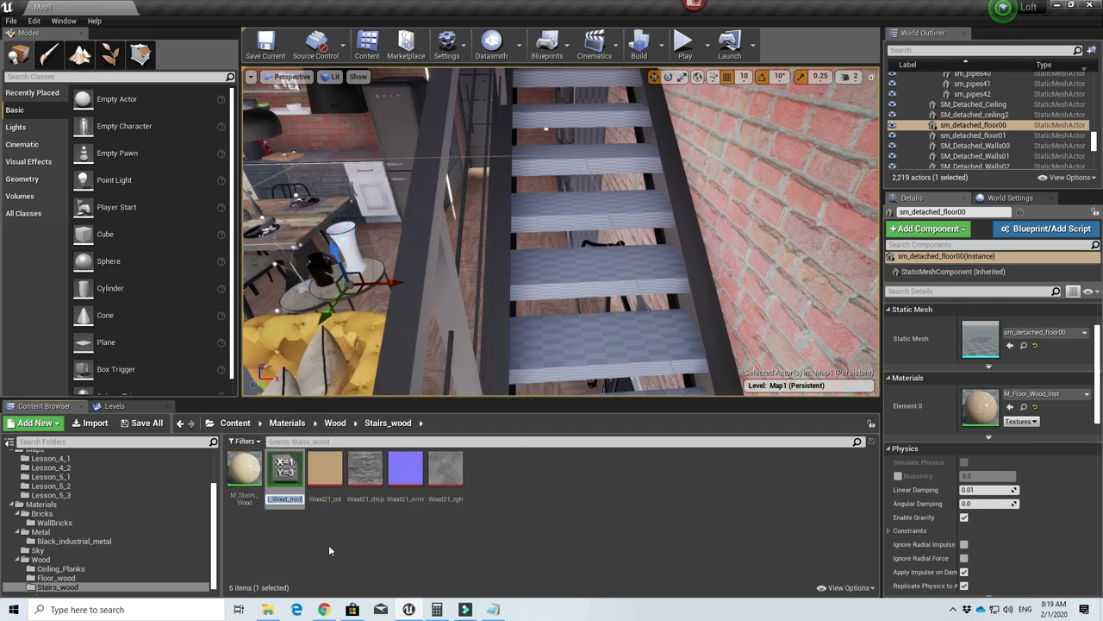
key(Return)
- Duplicate the M_Stairs_Wood_Inst material instance twice within the Stairs_wood folder, keeping the suggested names
right_click(280, 501)
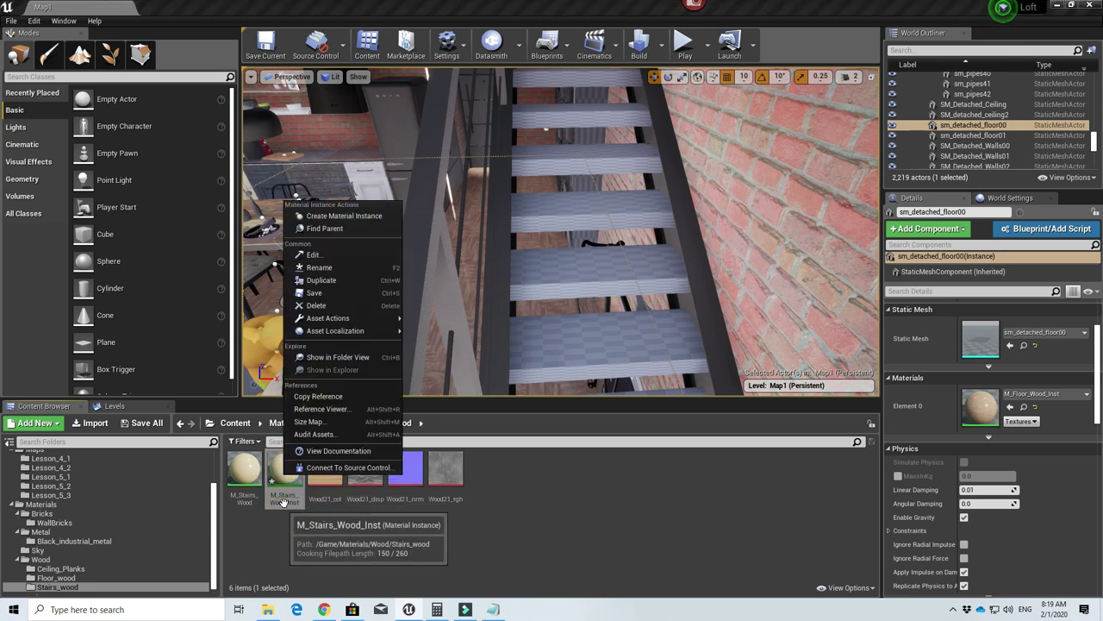
click(310, 517)
right_click(294, 470)
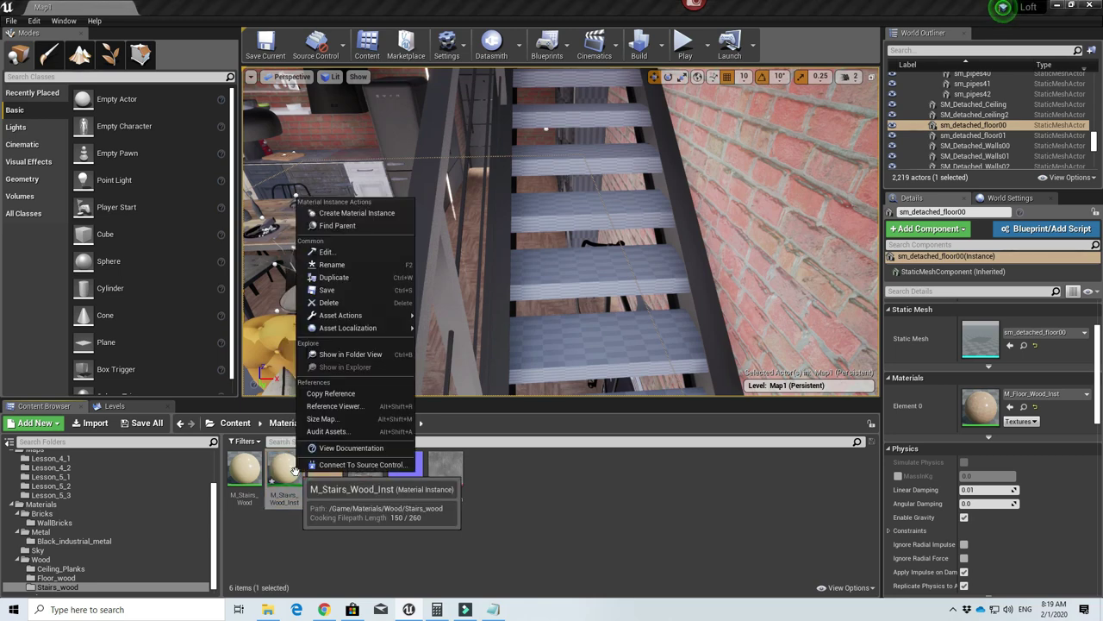
click(337, 278)
click(324, 483)
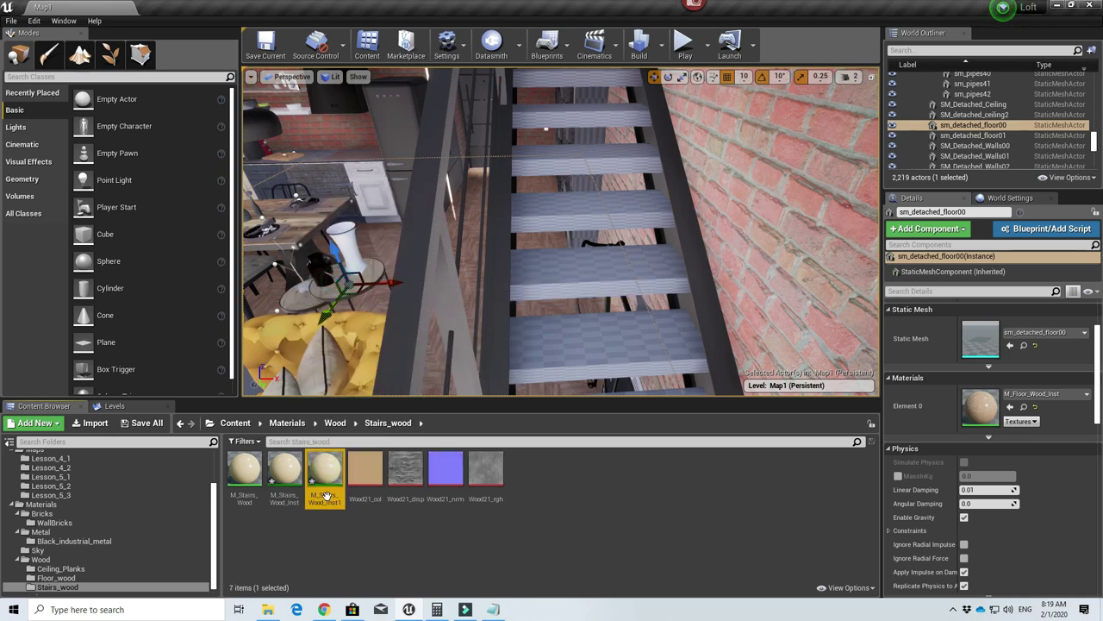
right_click(324, 482)
click(387, 296)
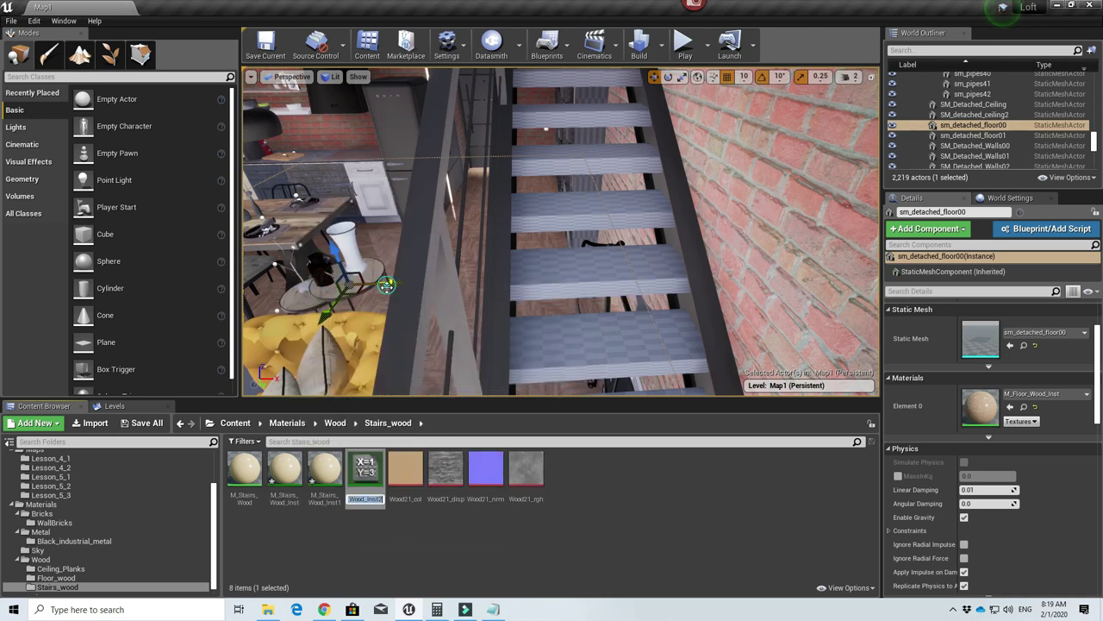
click(366, 530)
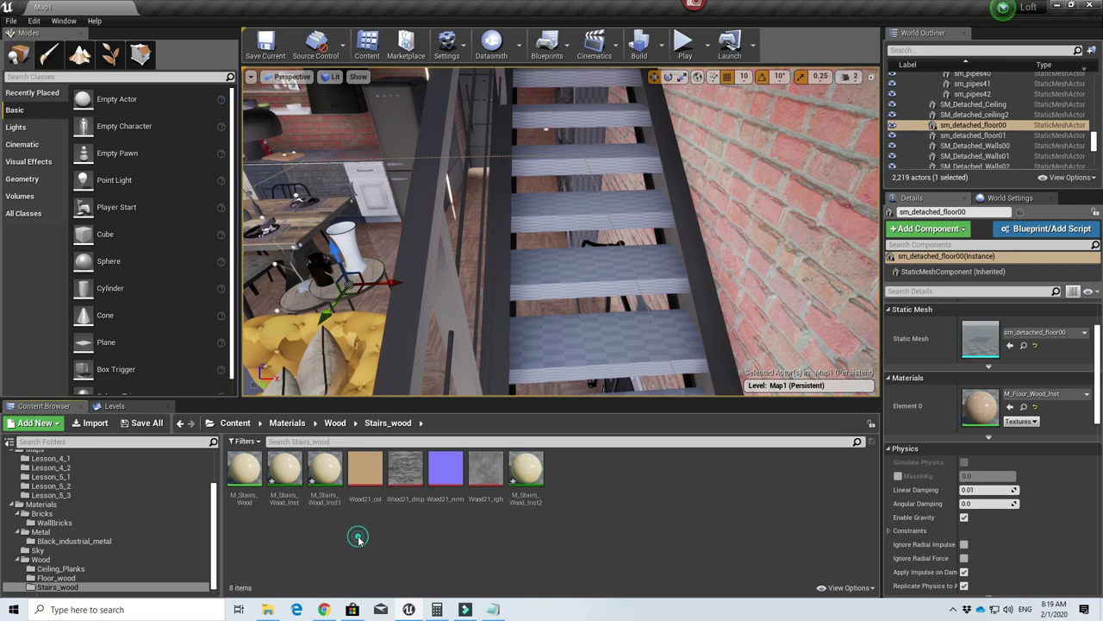
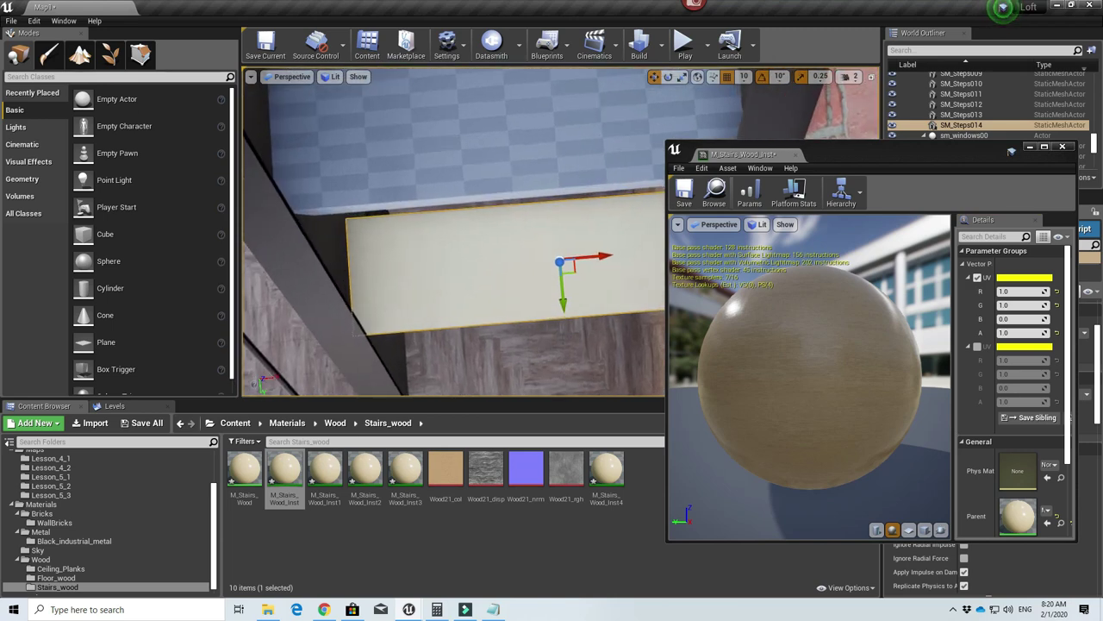
- Set the UV Position of M_Stairs_Wood_Inst to R 1.2 and G 1.1
scroll(544, 316, up, 5)
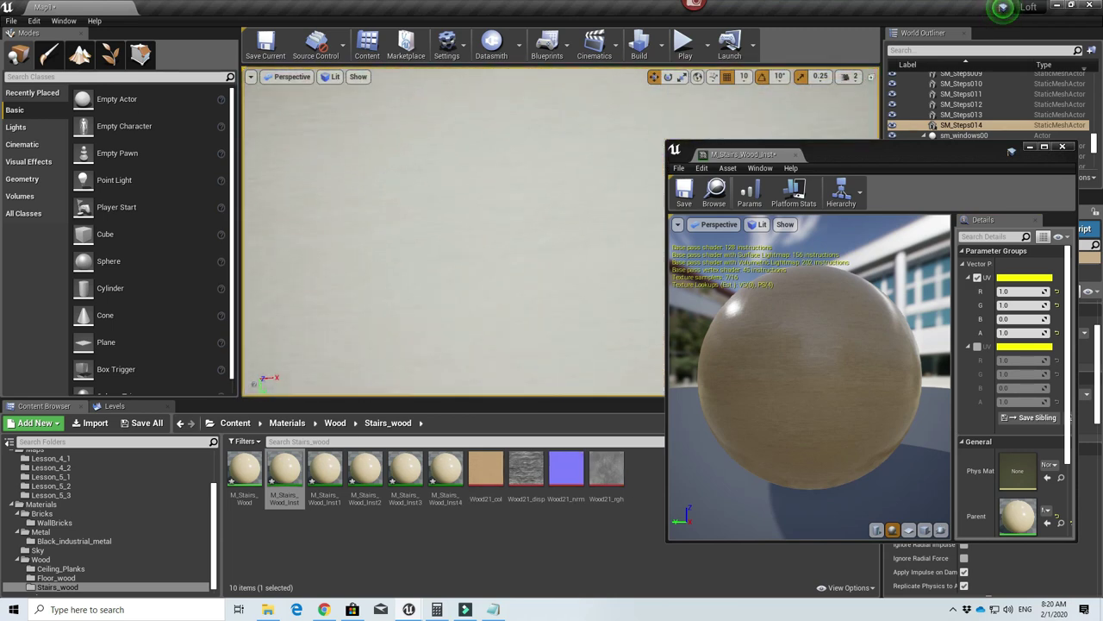
scroll(544, 317, down, 5)
click(1008, 291)
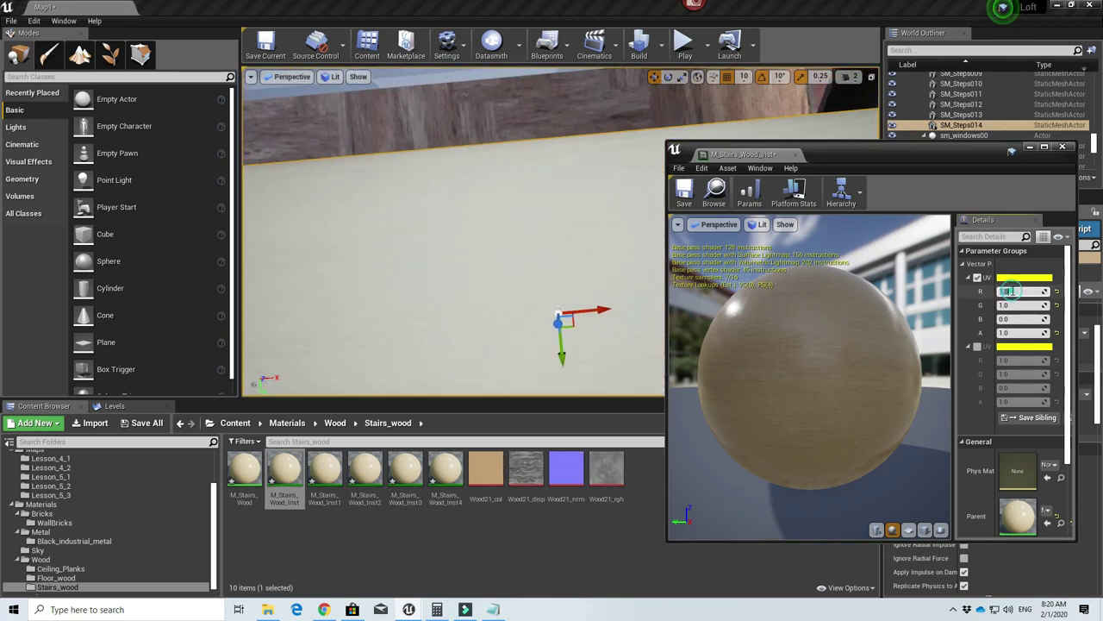
text(1.2)
key(Tab)
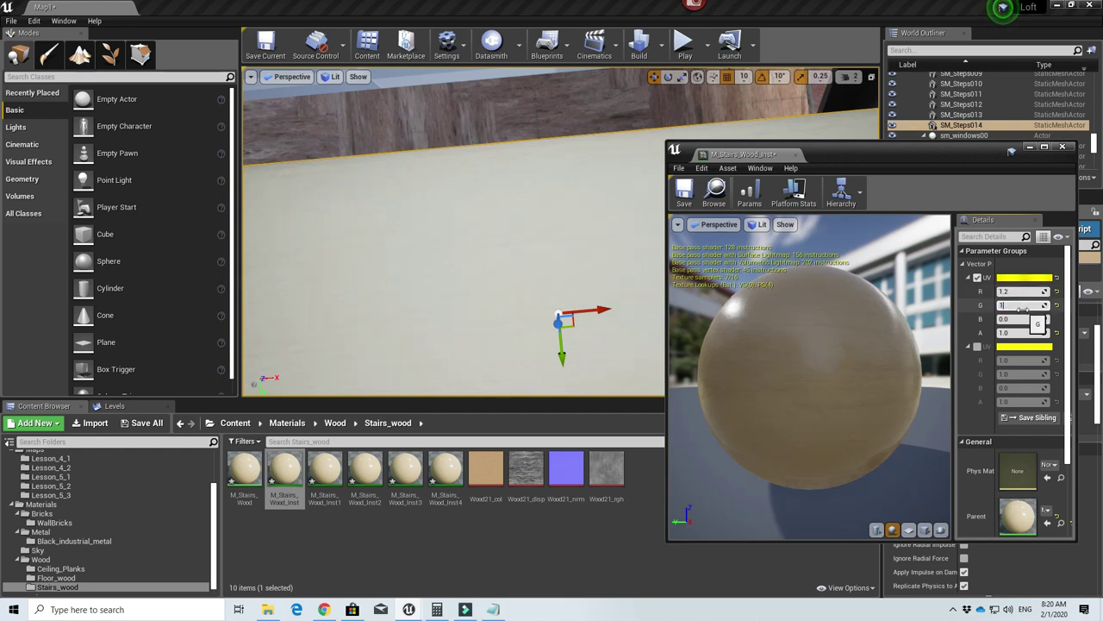
text(1.1)
- Enable the UV Size parameter of M_Stairs_Wood_Inst, set it to R 1.3 and G 1.1, and save and close the instance
click(978, 347)
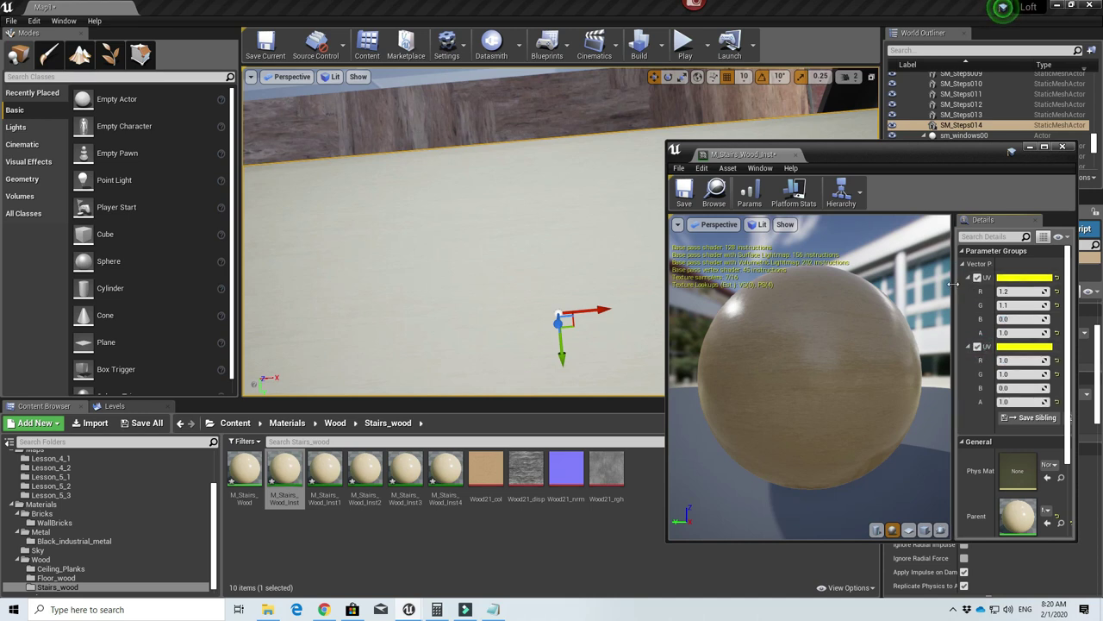
drag(937, 287, 867, 287)
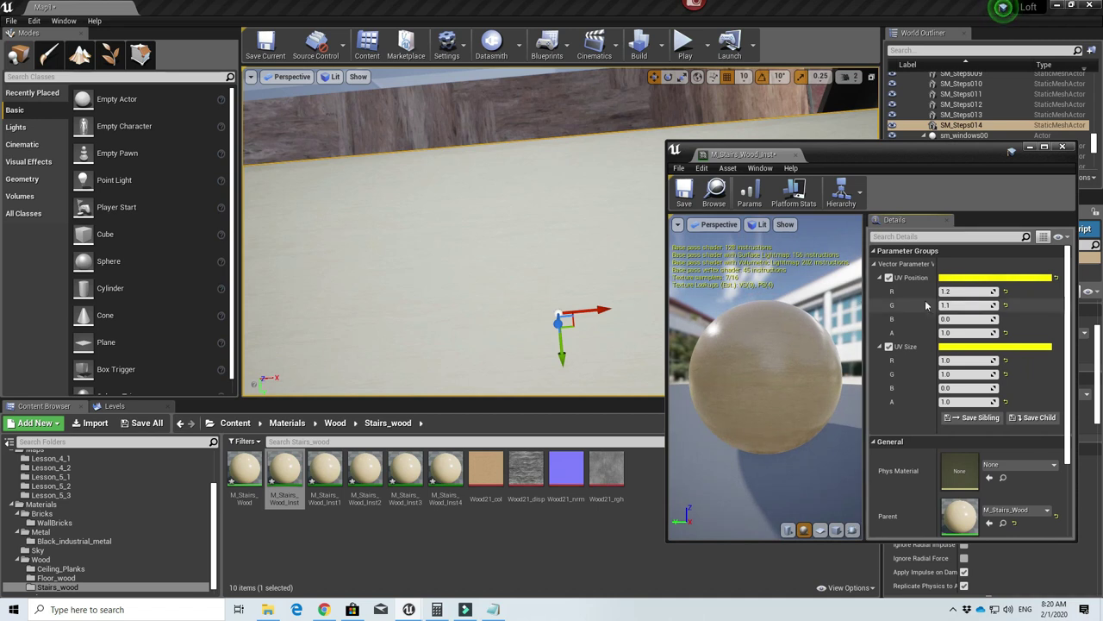
click(947, 360)
text(1.5)
key(Tab)
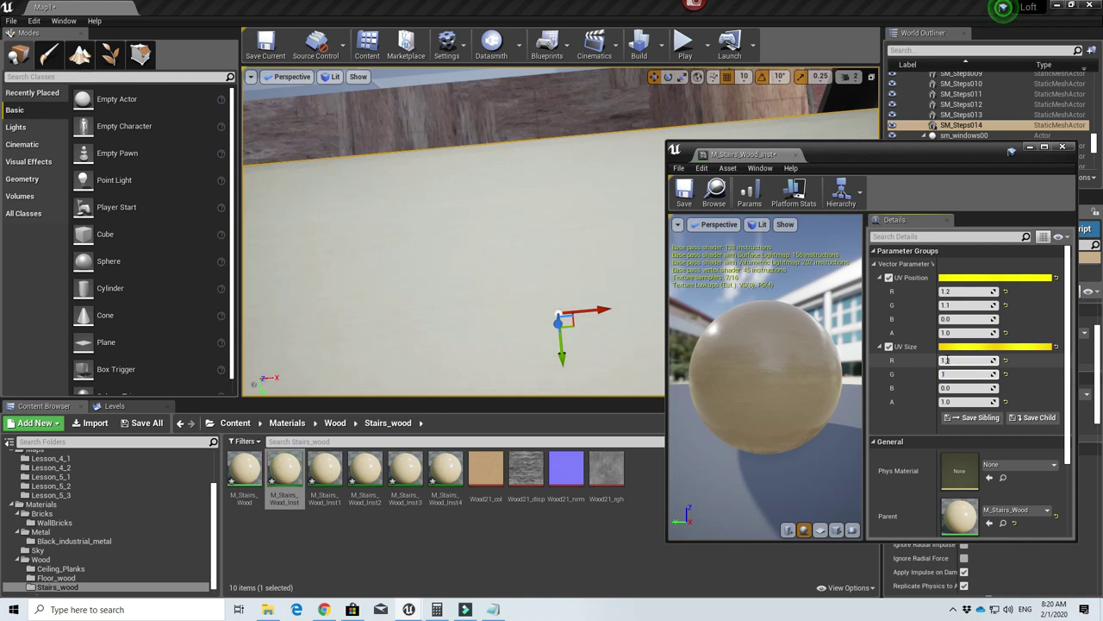
click(682, 194)
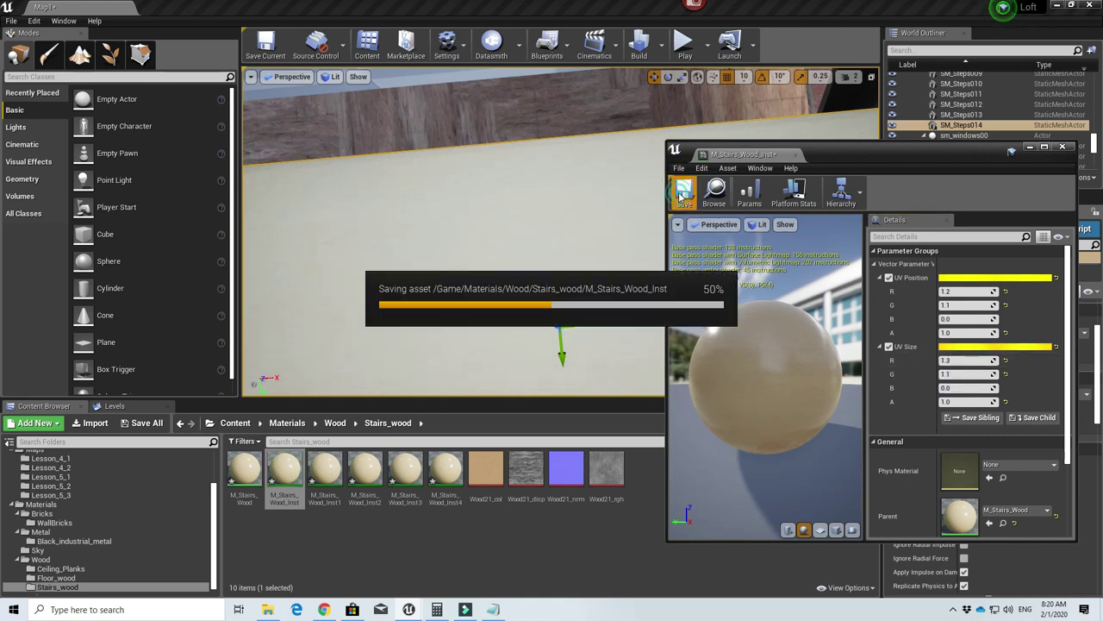
click(1063, 147)
- Apply M_Stairs_Wood_Inst1, Inst2, Inst3 and Inst4 in turn to the next four untextured stair treads above SM_Steps014
right_drag(717, 285, 727, 260)
right_drag(496, 246, 522, 274)
drag(326, 479, 372, 121)
right_drag(418, 326, 418, 326)
drag(364, 474, 482, 252)
right_drag(483, 252, 496, 172)
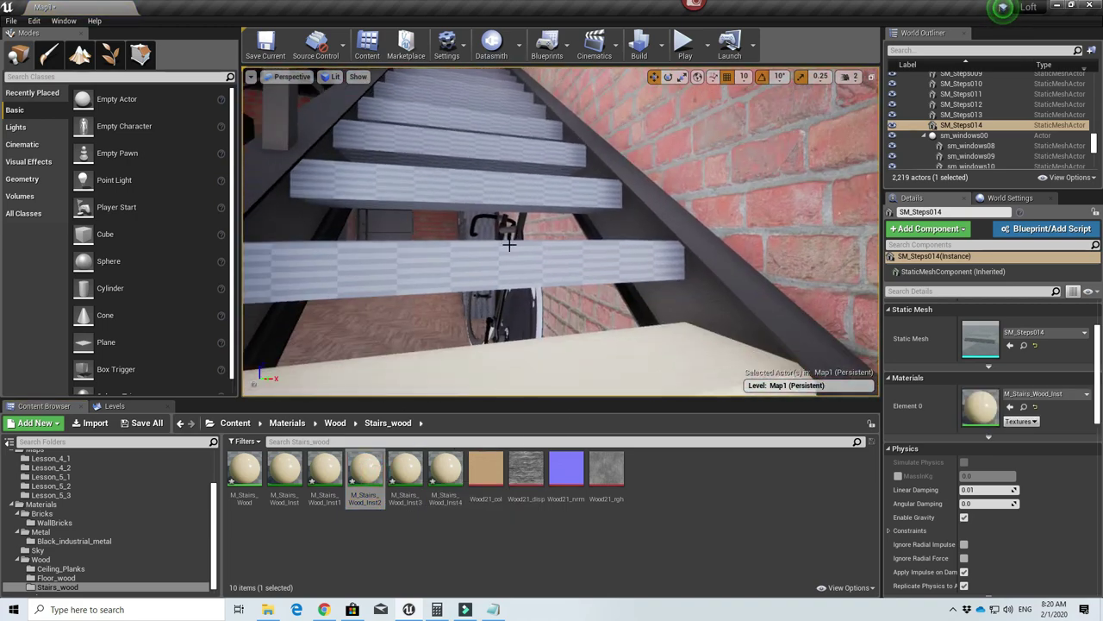
drag(405, 474, 414, 263)
drag(446, 474, 444, 183)
right_drag(444, 183, 465, 272)
right_drag(449, 313, 473, 300)
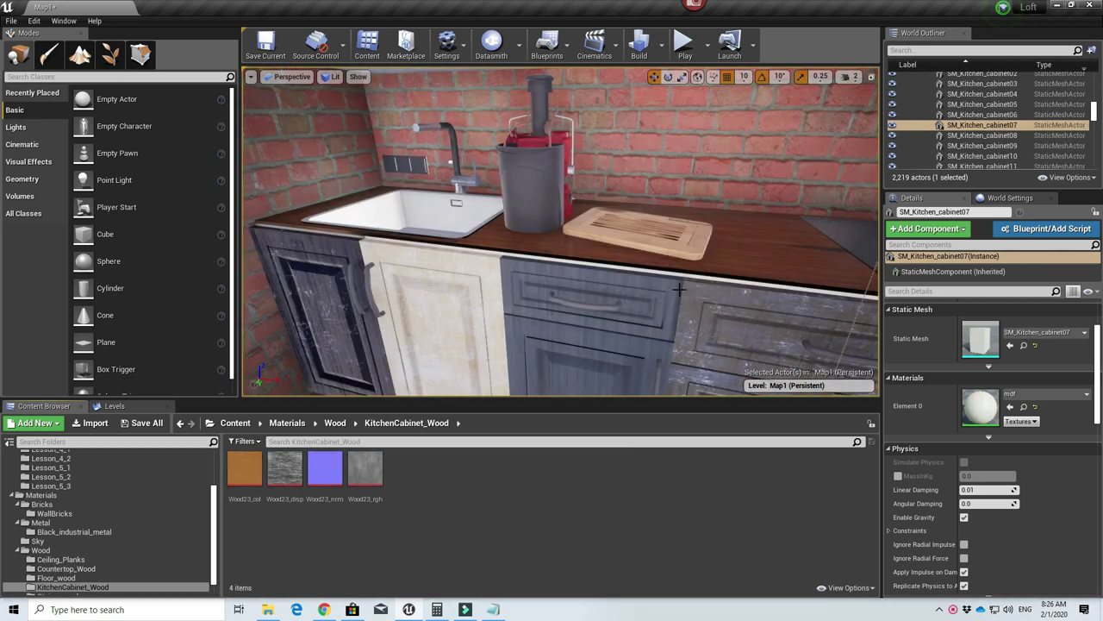
- Switch to the browser, examine the Wood #29 and Wood #23 pages on CC0 Textures, and return to the Unreal Editor
scroll(681, 288, up, 4)
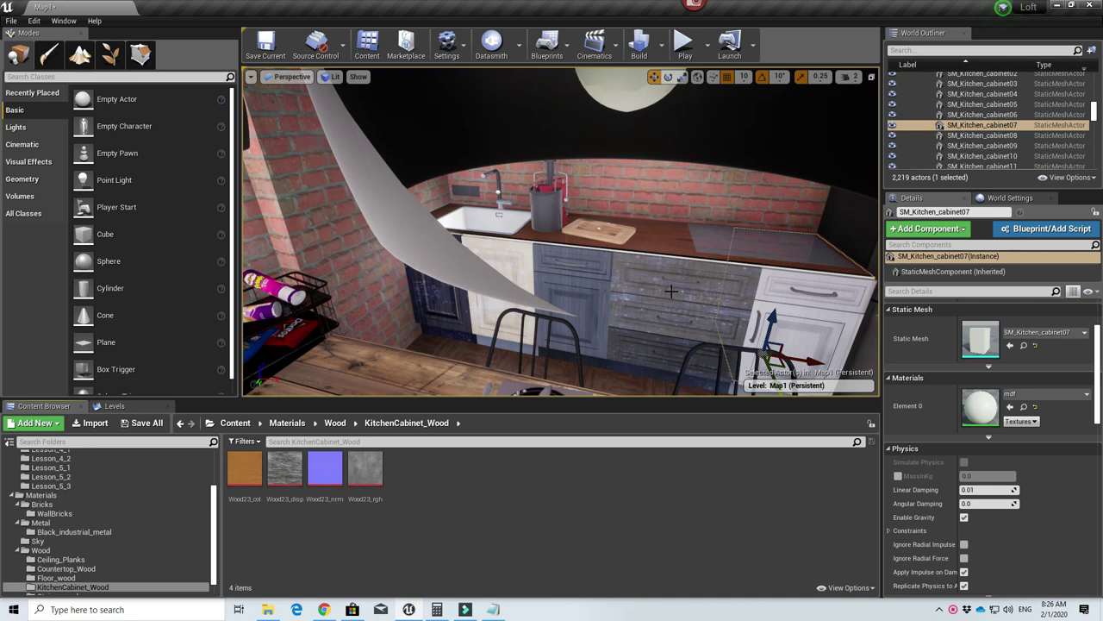
right_drag(554, 280, 586, 279)
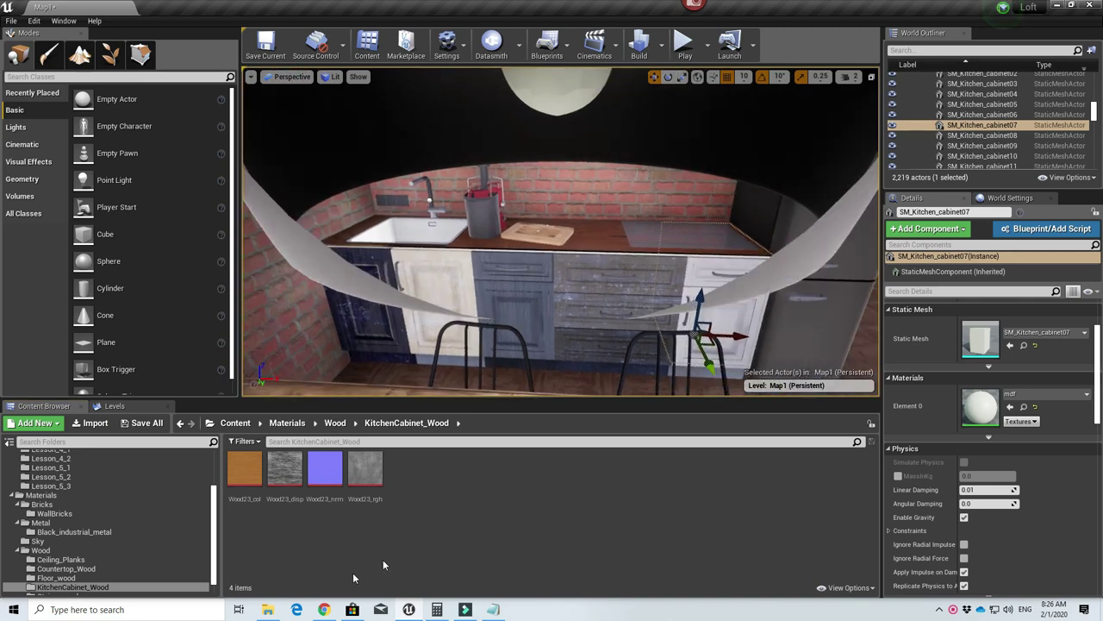
click(323, 609)
click(110, 18)
click(173, 31)
click(198, 10)
click(197, 31)
click(102, 14)
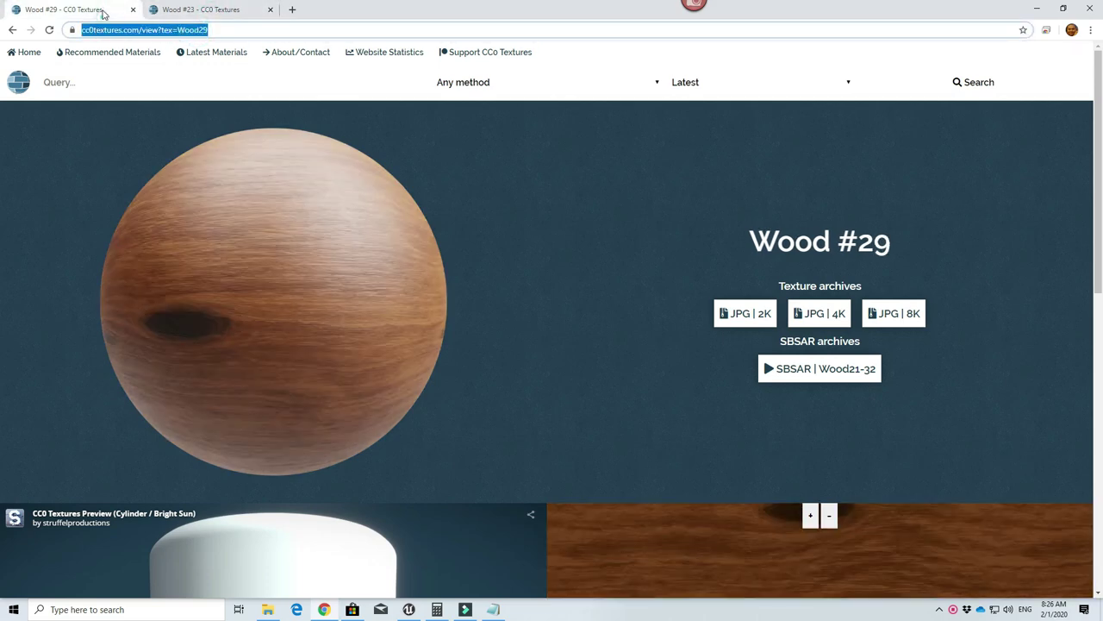
click(196, 13)
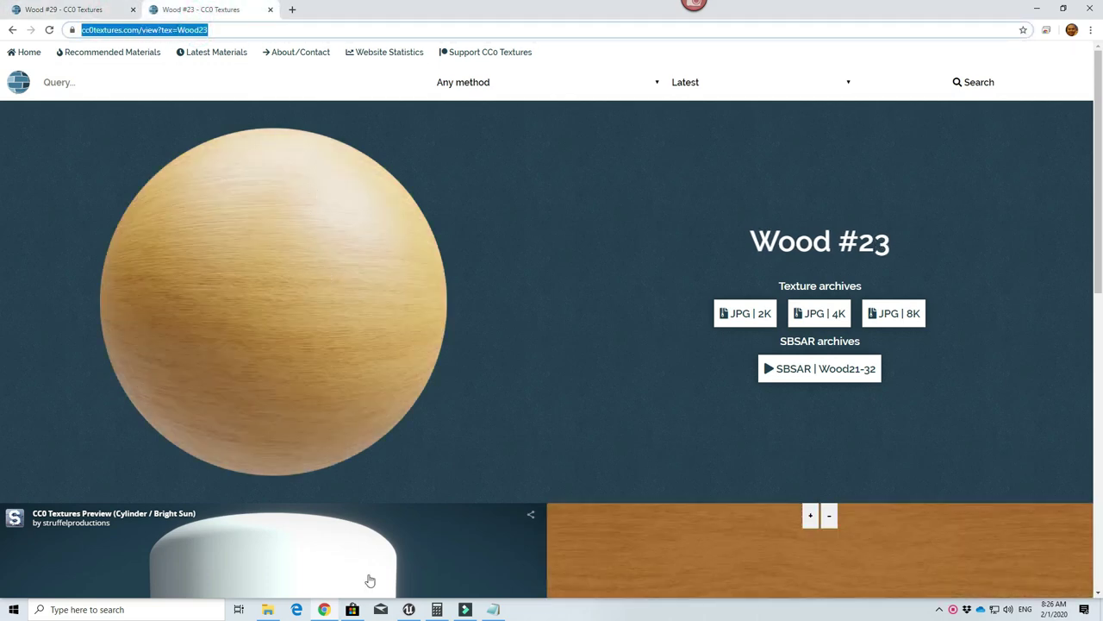
click(411, 609)
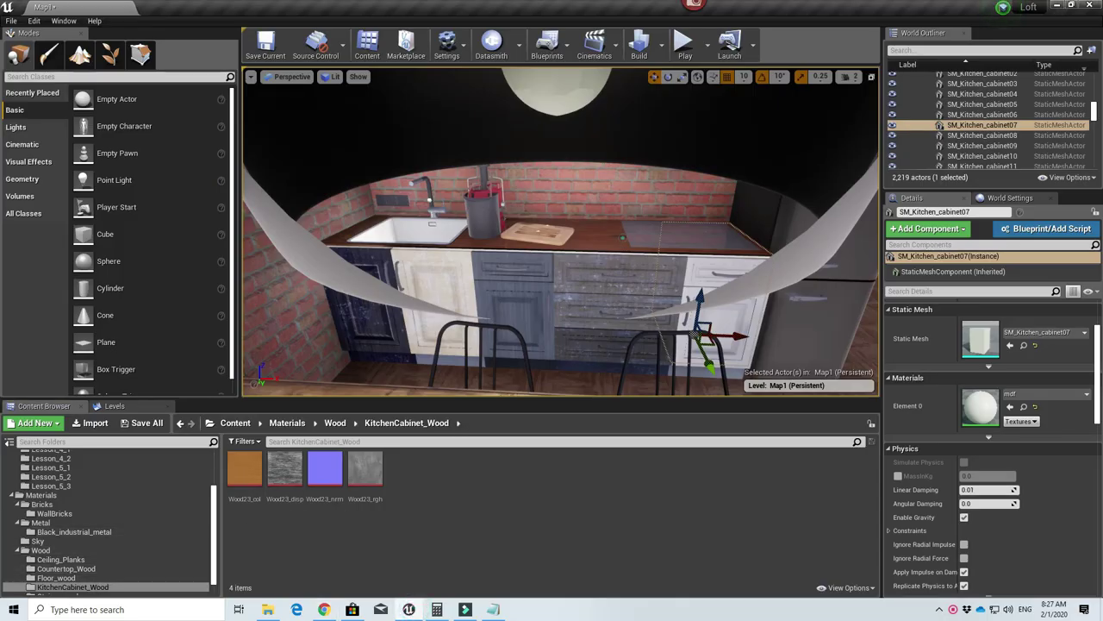
- Open the kitchen countertop's M_Countertop_Wood material, examine its texture sample and BumpOffset node setup, and save and close it
click(620, 237)
click(66, 568)
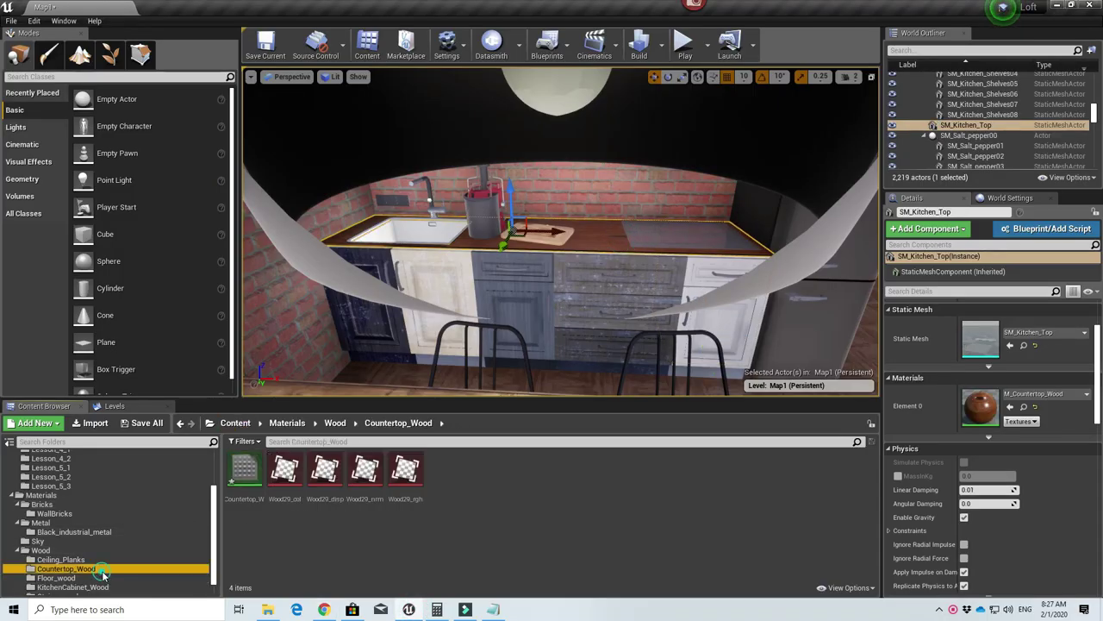
double_click(244, 468)
scroll(869, 330, down, 3)
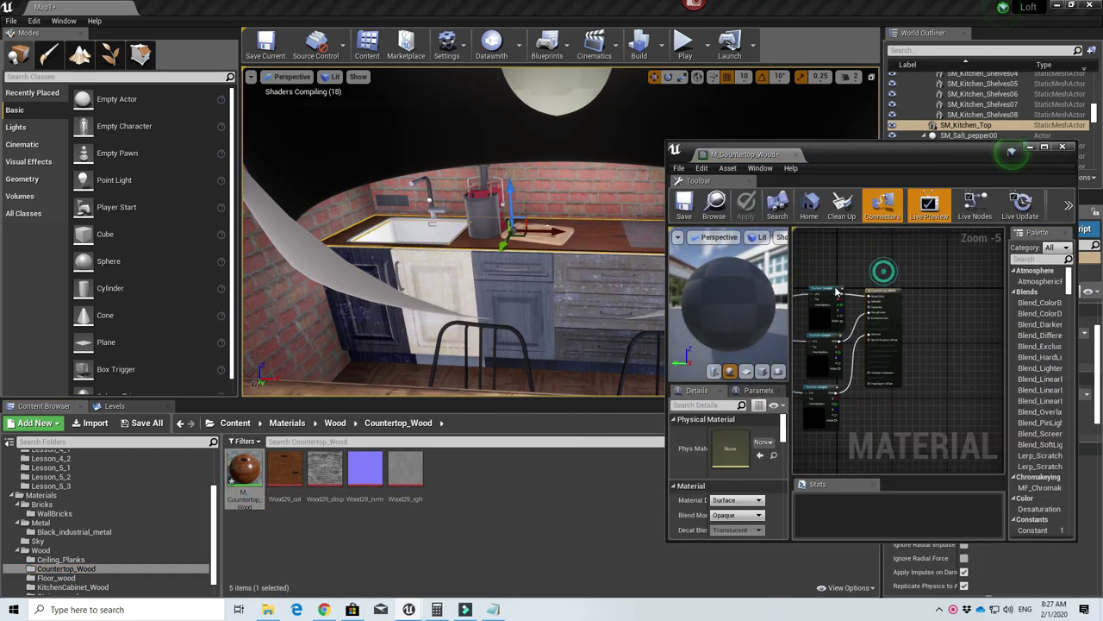
click(1046, 148)
scroll(507, 242, up, 3)
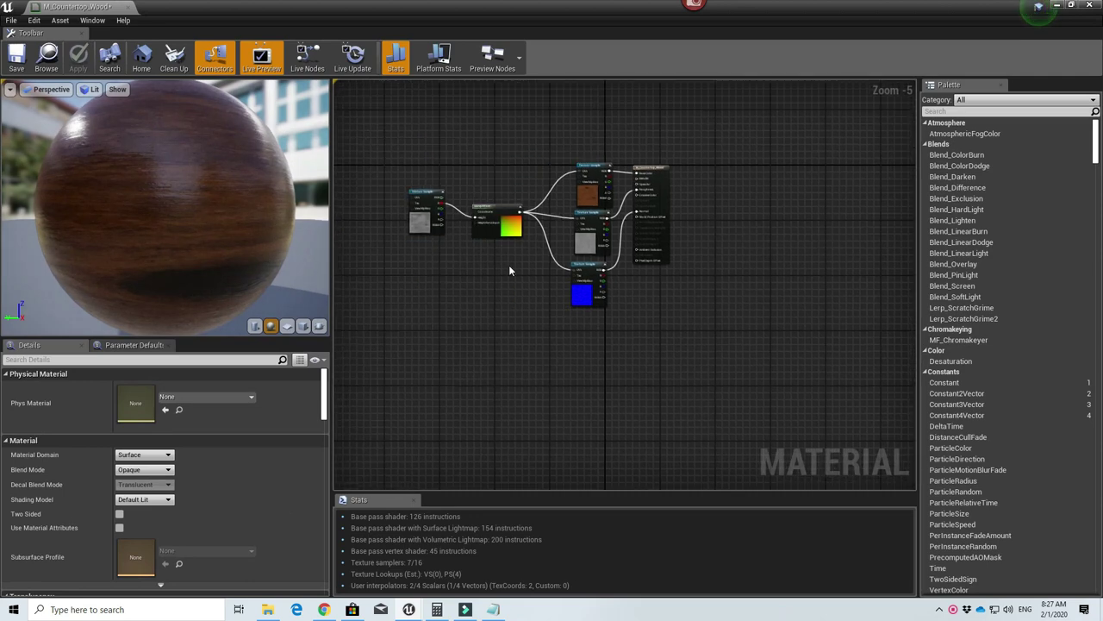
right_drag(516, 245, 621, 272)
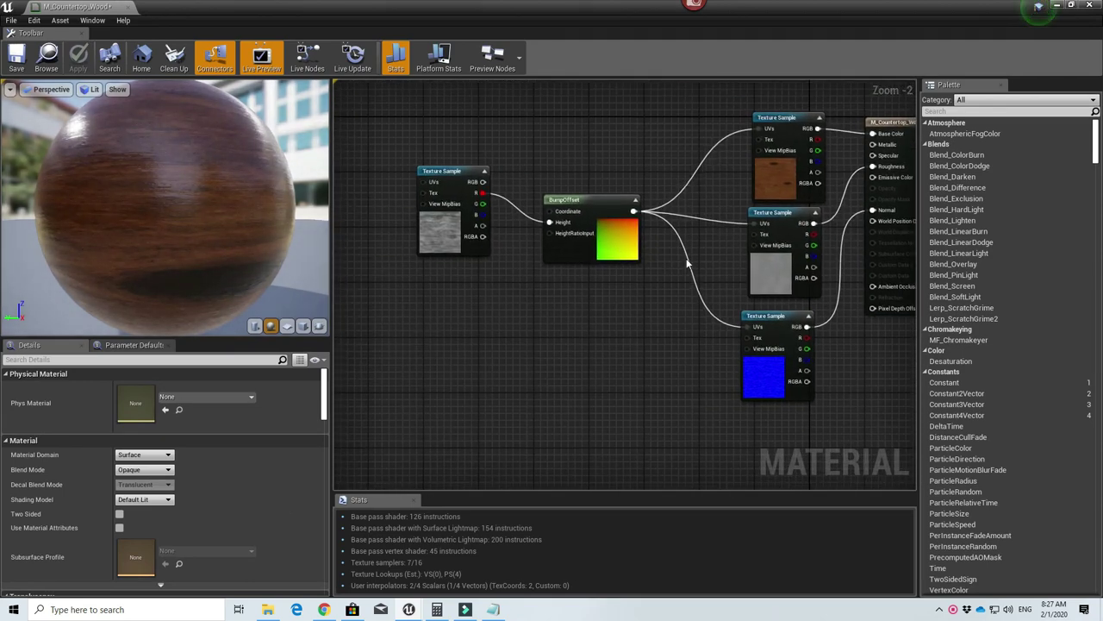
click(17, 58)
click(1091, 5)
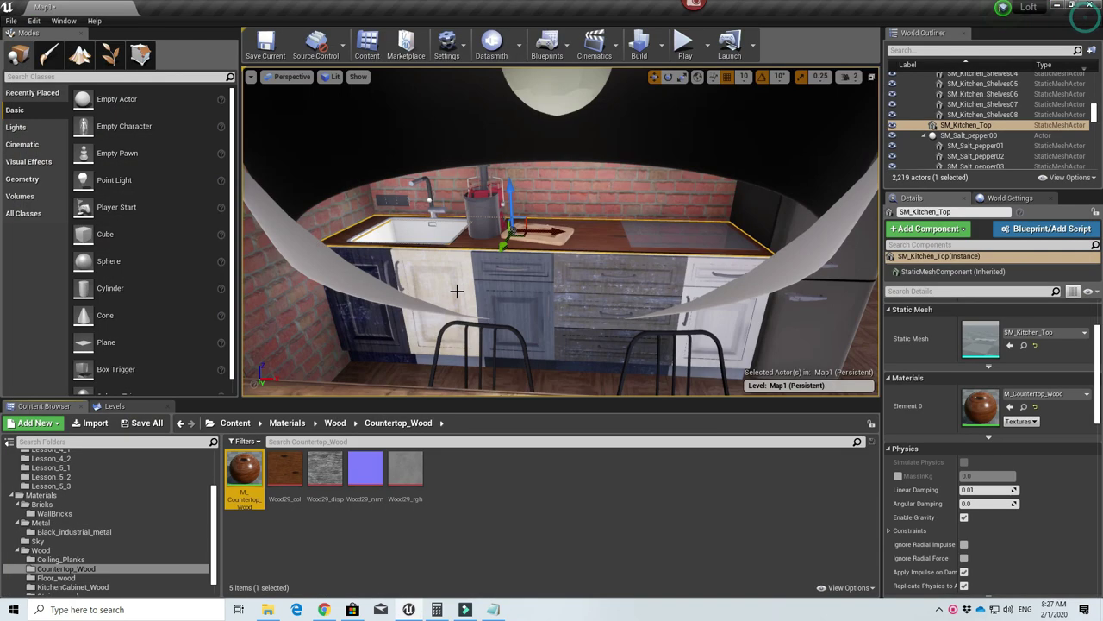
- Examine the Wood23 color, displacement, normal and roughness textures in the KitchenCabinet_Wood folder
scroll(362, 380, up, 1)
scroll(414, 366, down, 1)
mouse_move(468, 350)
right_down()
mouse_move(489, 351)
mouse_move(470, 347)
right_up()
click(72, 586)
click(244, 478)
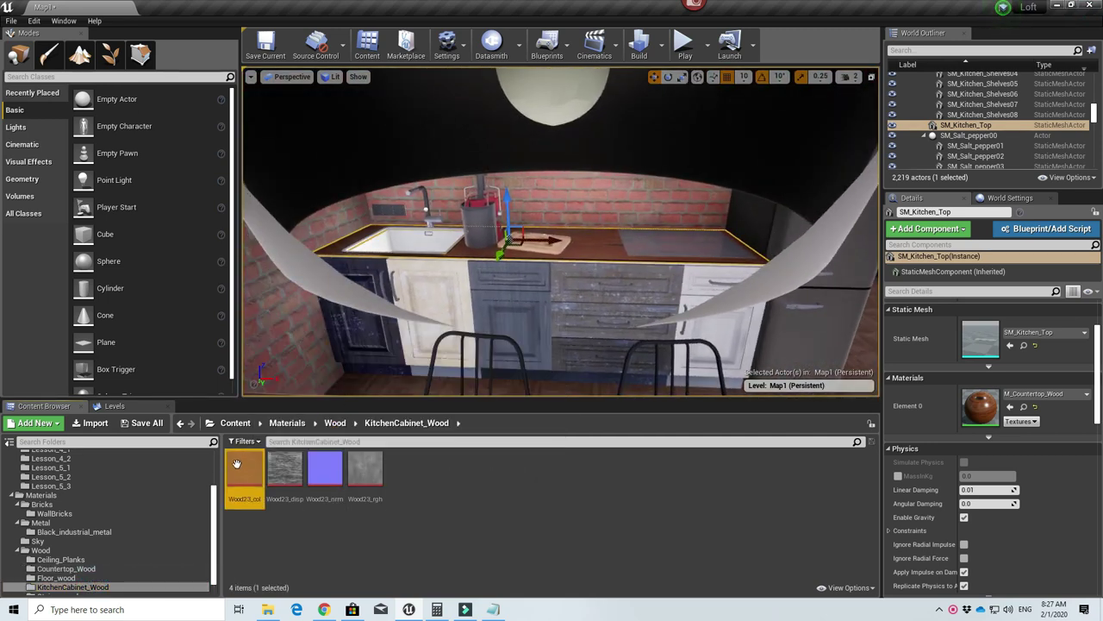
click(301, 489)
click(325, 474)
click(358, 476)
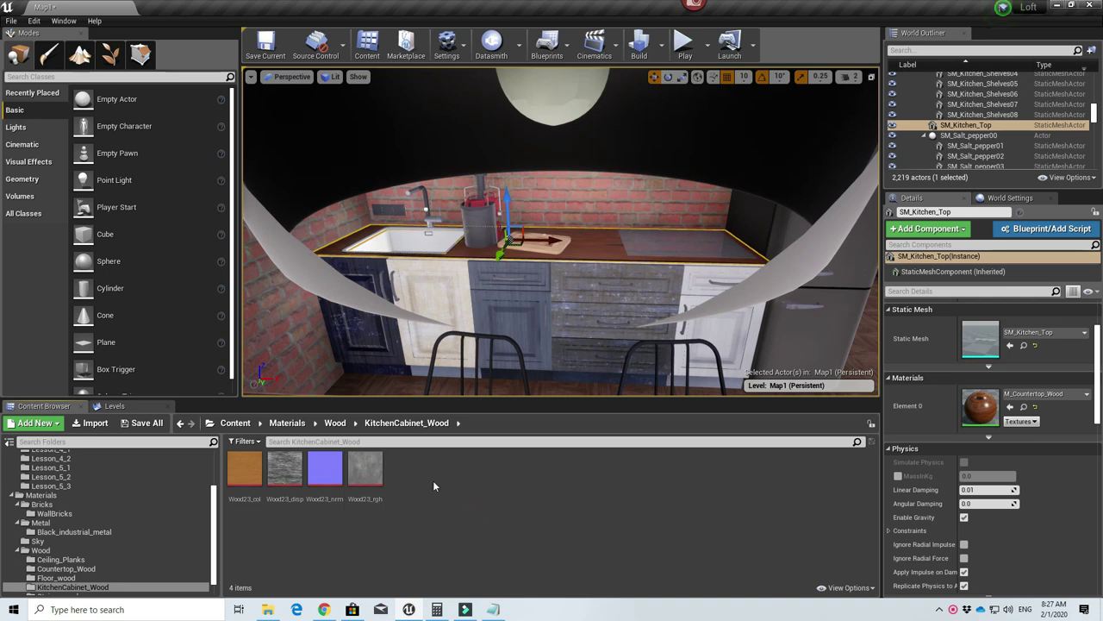
- Create a material named M_Cabinet_wood in the KitchenCabinet_Wood folder and open its graph
right_click(249, 528)
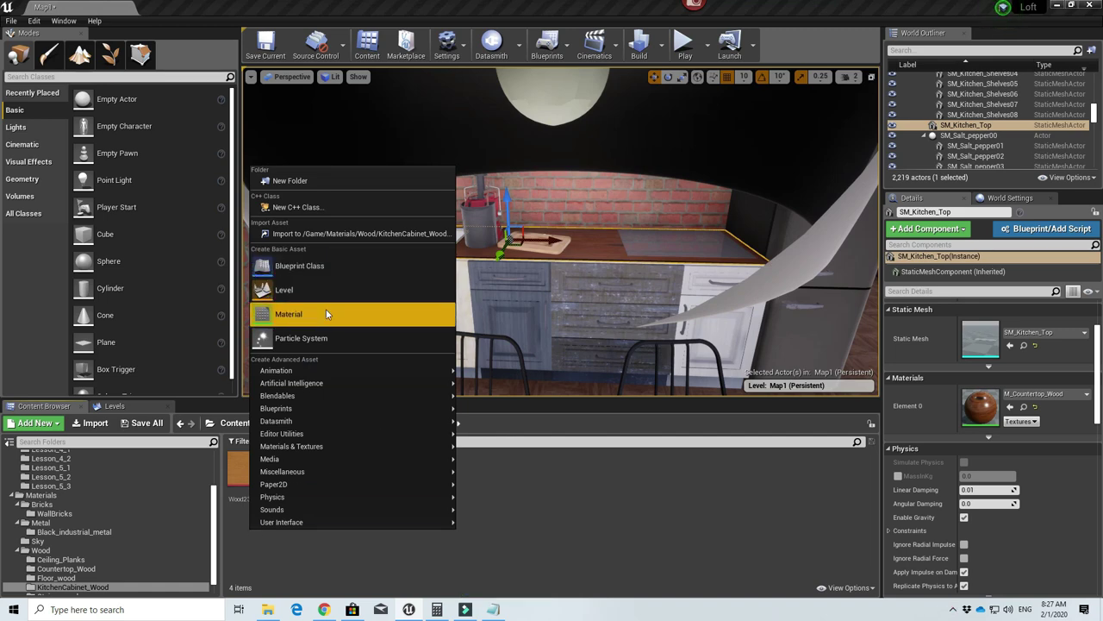
click(325, 309)
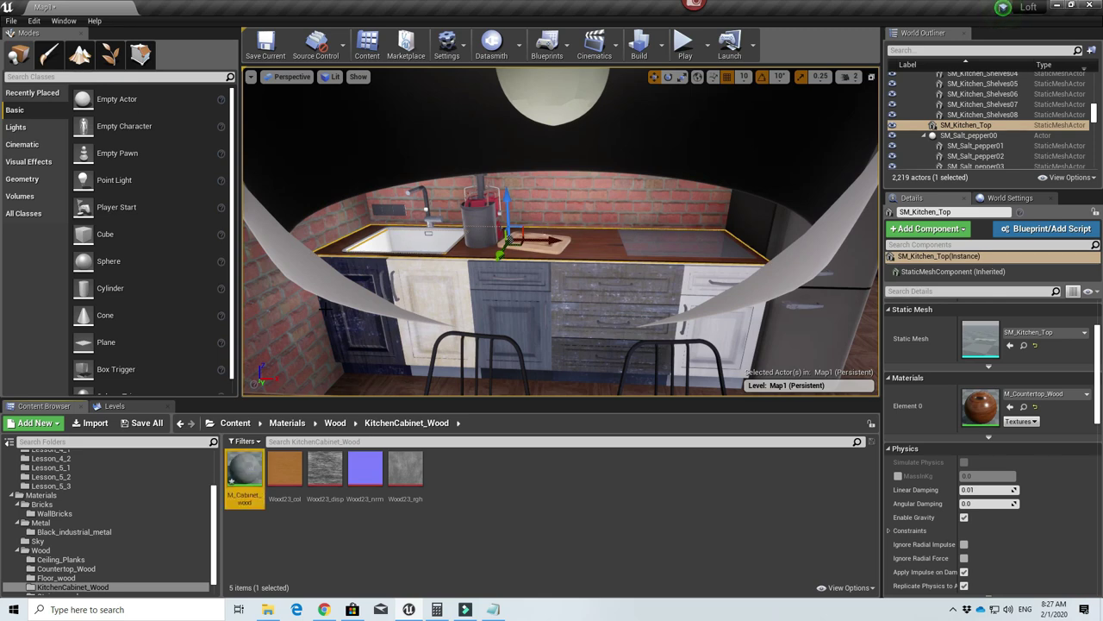
click(284, 529)
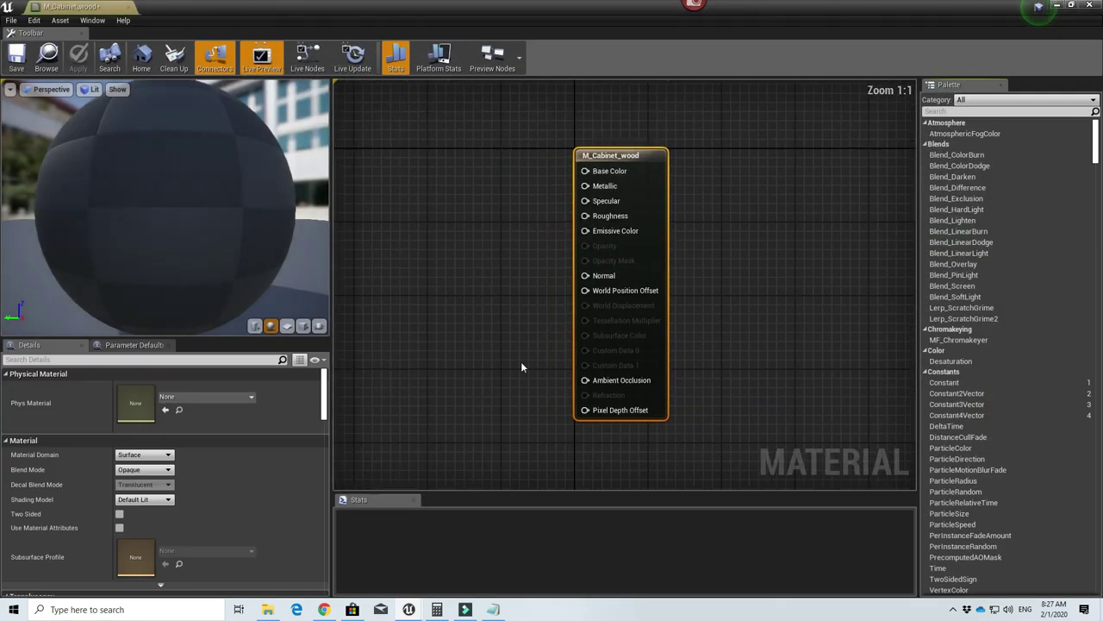
scroll(520, 358, down, 2)
right_drag(552, 351, 726, 306)
- Add the Wood23_disp, Wood23_rgh and Wood23_nrm textures to the M_Cabinet_wood graph as texture samples
click(1071, 6)
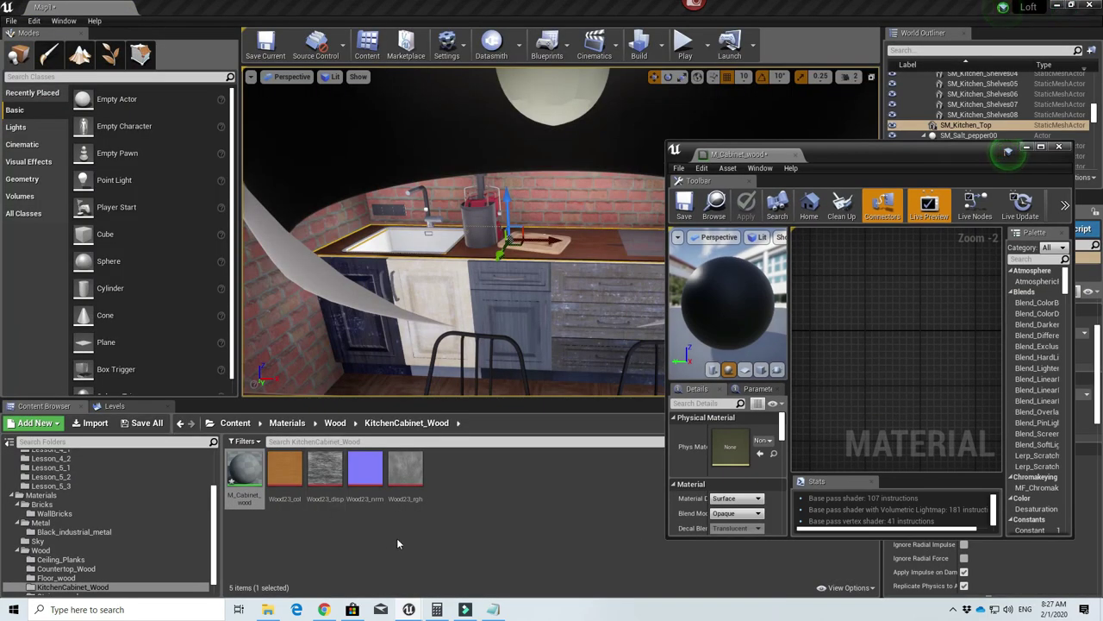
drag(325, 470, 862, 353)
click(877, 308)
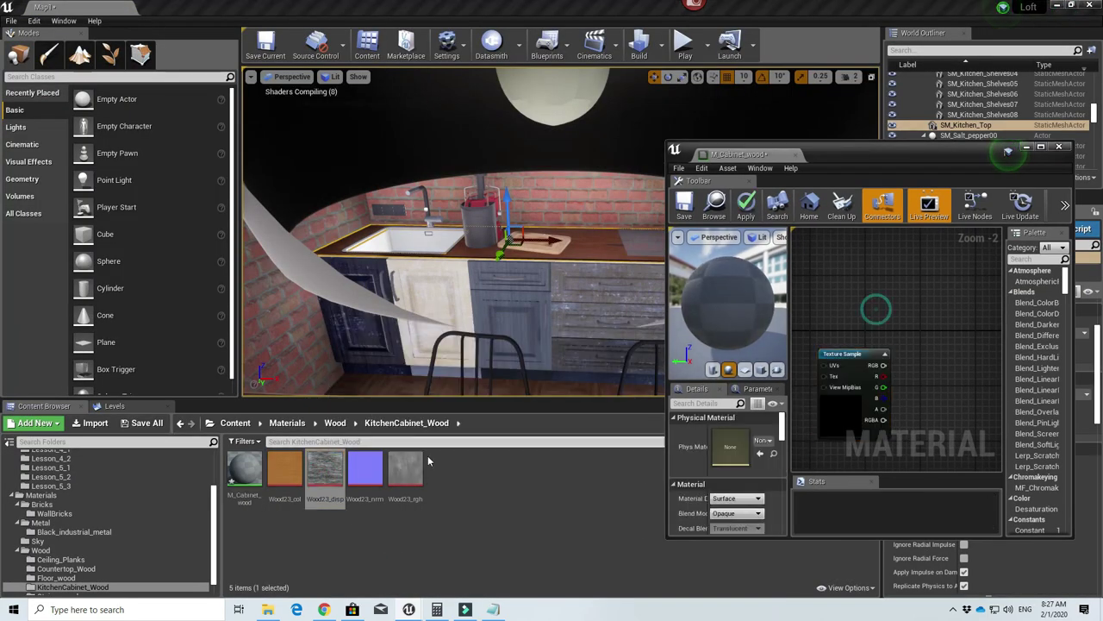
click(475, 507)
click(405, 477)
ctrl+drag(369, 475, 880, 289)
click(1042, 146)
- Arrange the normal and roughness texture samples near the material node and connect their RGB outputs to Normal and Roughness
click(598, 264)
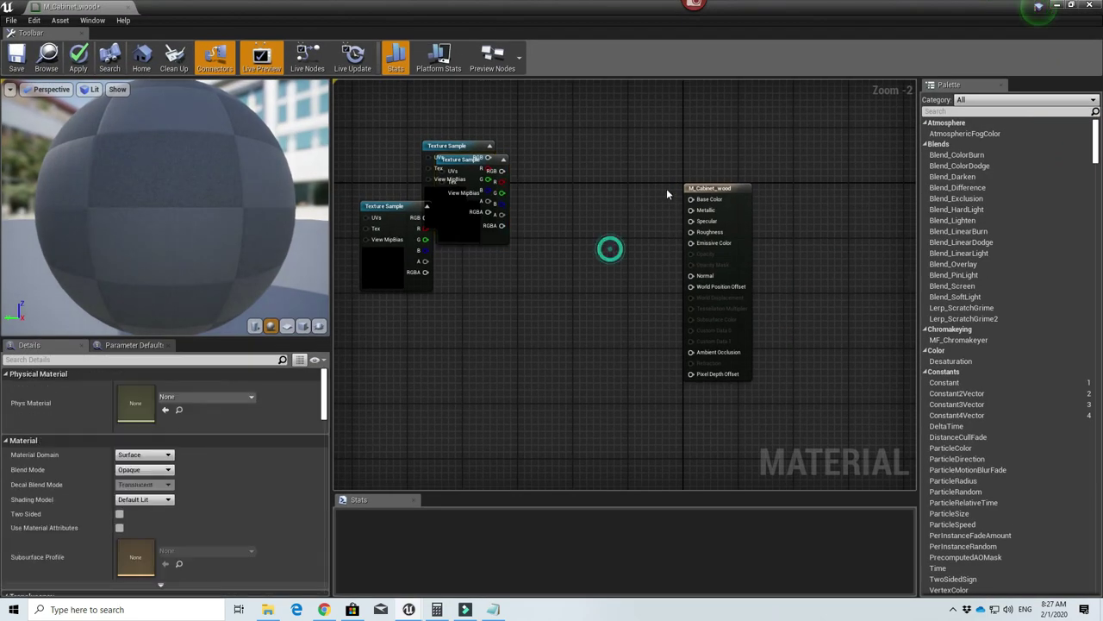
drag(453, 164, 692, 275)
drag(595, 216, 581, 299)
drag(443, 152, 696, 237)
right_drag(404, 335, 499, 346)
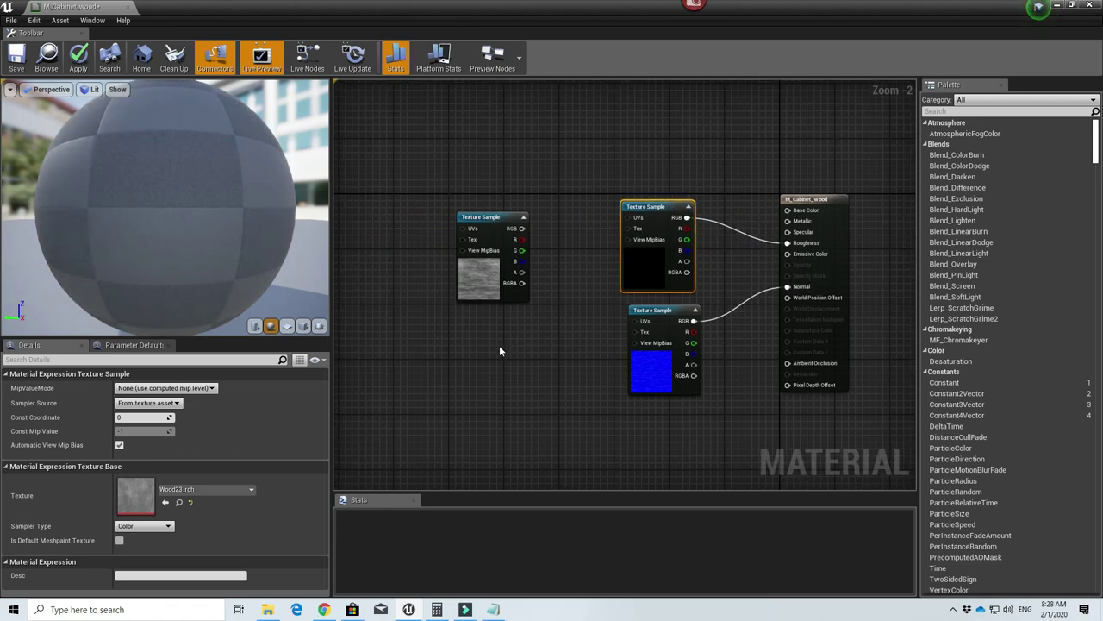
- Add a BumpOffset node, feed the displacement's red channel into Height, and connect its output to the roughness and normal UVs
drag(483, 231, 419, 235)
right_click(495, 252)
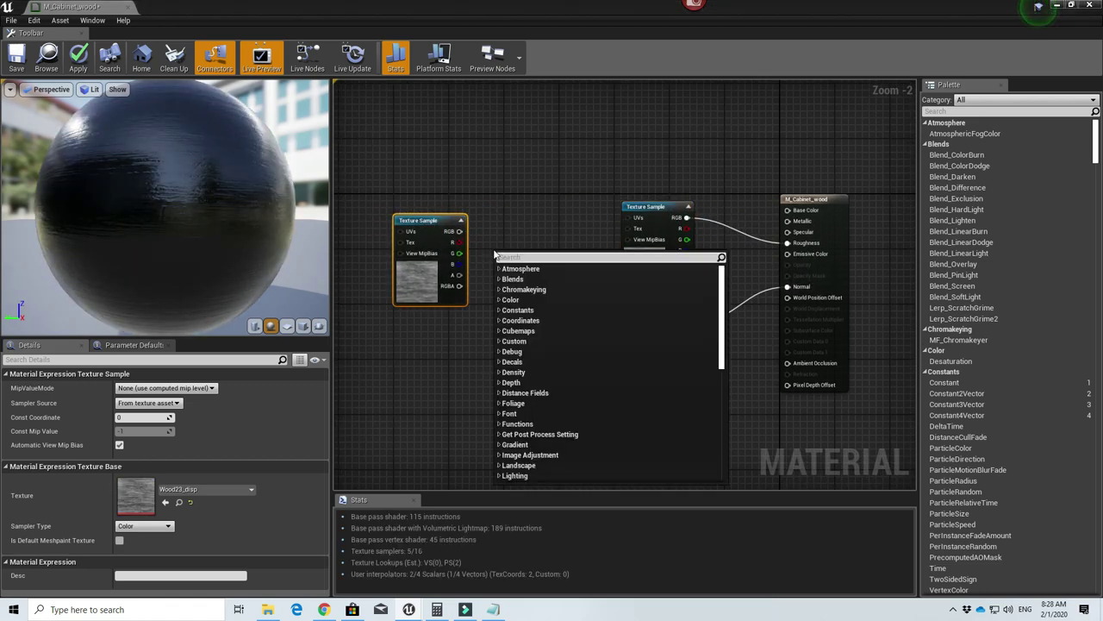
text(bum)
click(521, 320)
drag(459, 242, 500, 277)
drag(581, 266, 635, 217)
drag(585, 266, 635, 321)
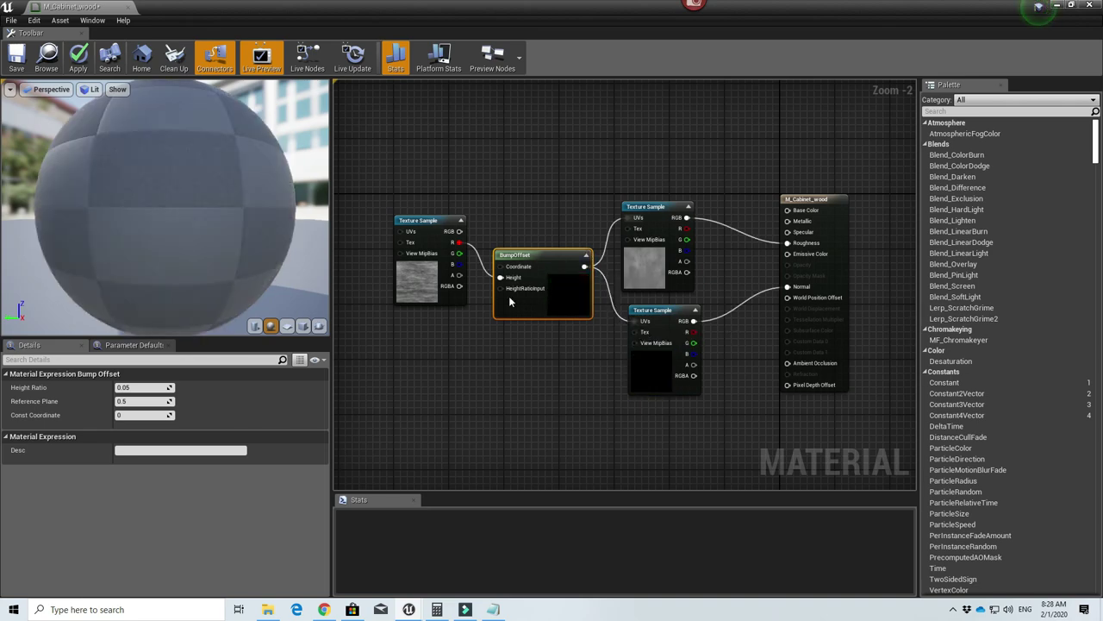
drag(109, 183, 219, 204)
drag(138, 207, 183, 210)
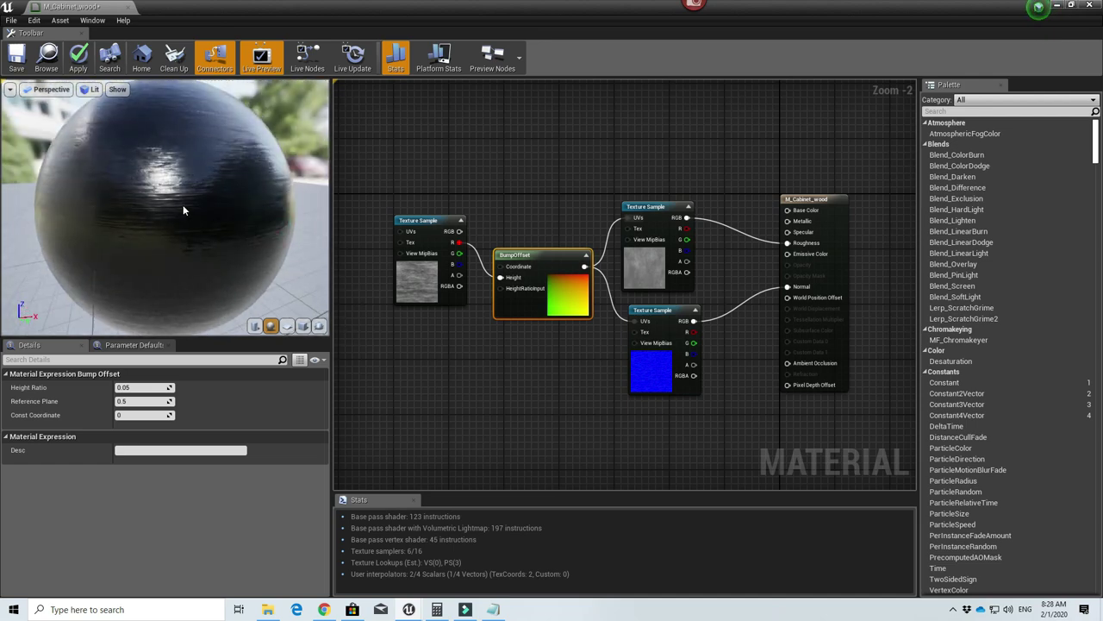
- Add a Constant3Vector node above the roughness sample and connect it to Base Color
right_click(651, 134)
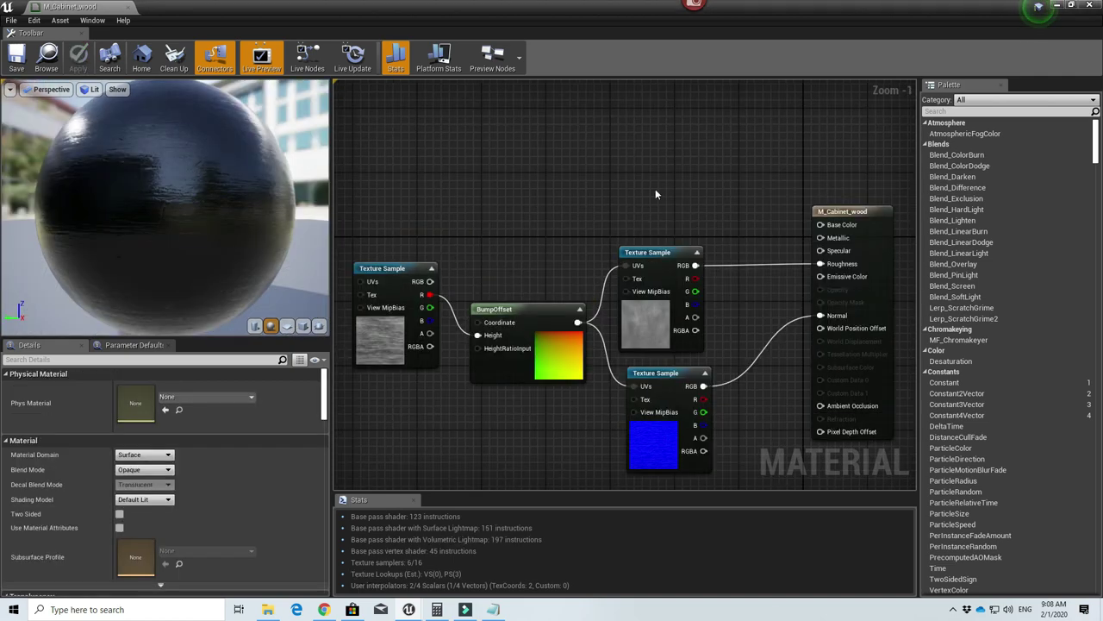
right_click(655, 194)
text(c)
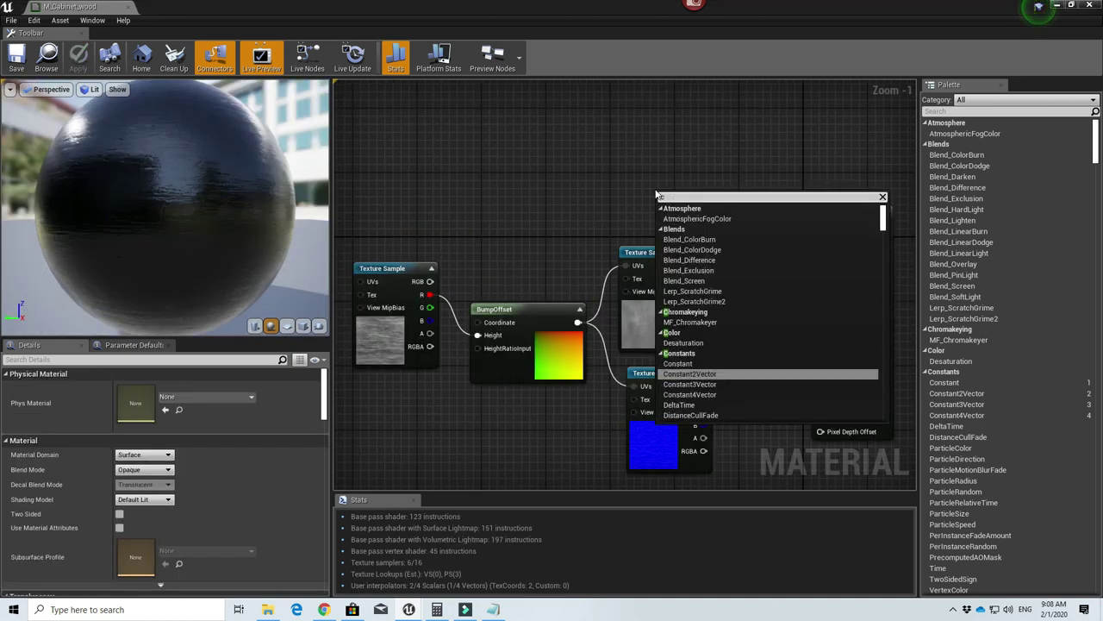
text(onstant)
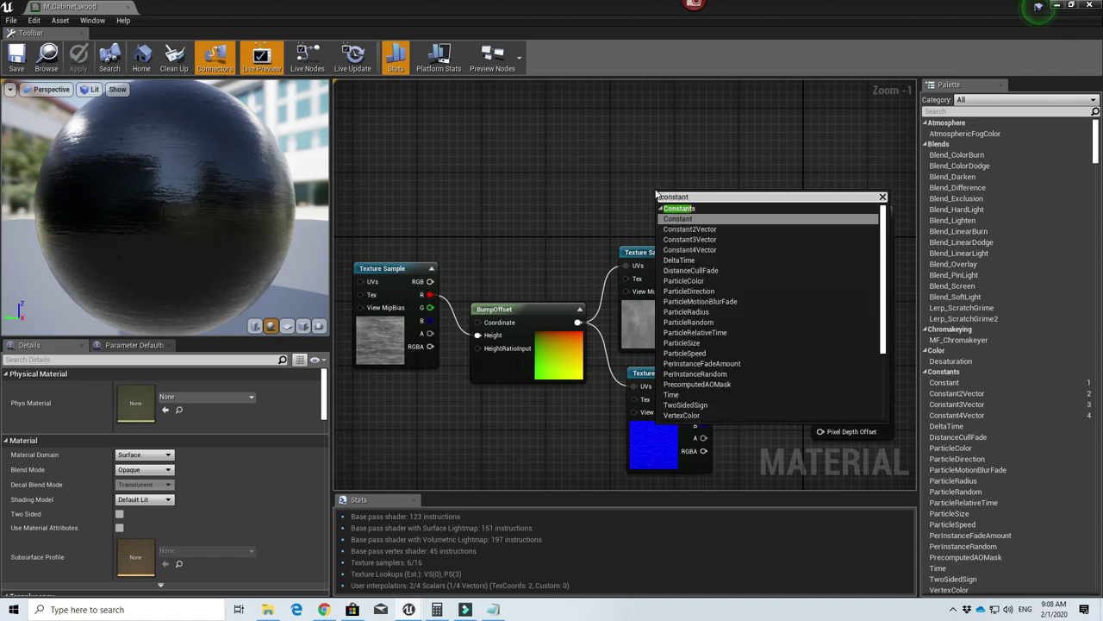
text(3)
key(Return)
drag(718, 210, 821, 224)
drag(681, 211, 691, 153)
- Set the Base Color constant to a dark grey of about 0.026 per channel, and save and close M_Cabinet_wood
double_click(691, 155)
drag(859, 328, 859, 325)
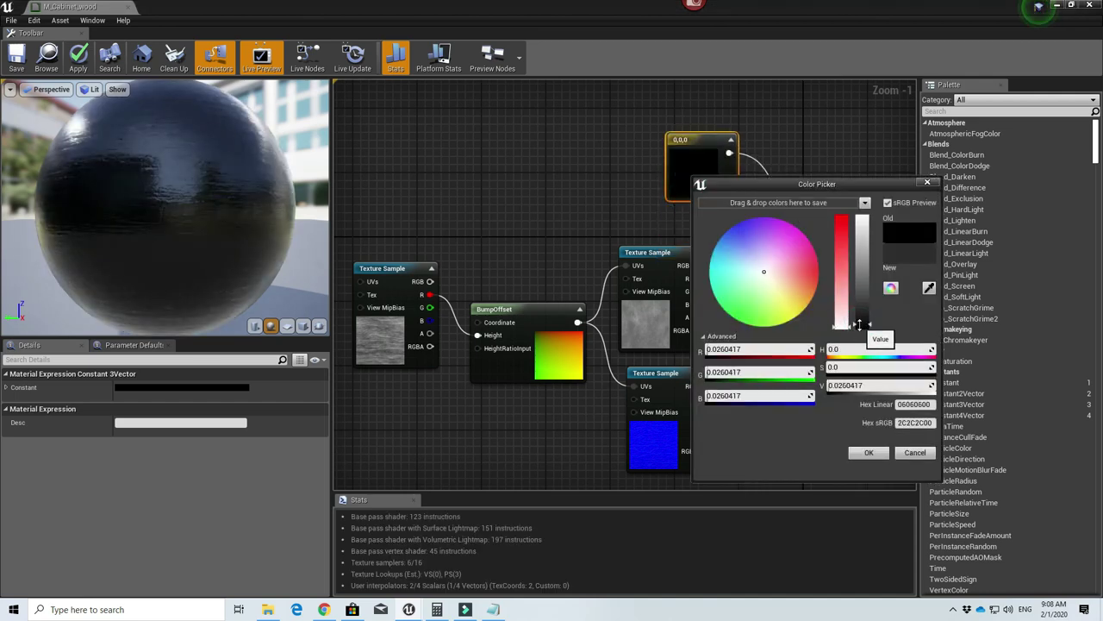
click(869, 451)
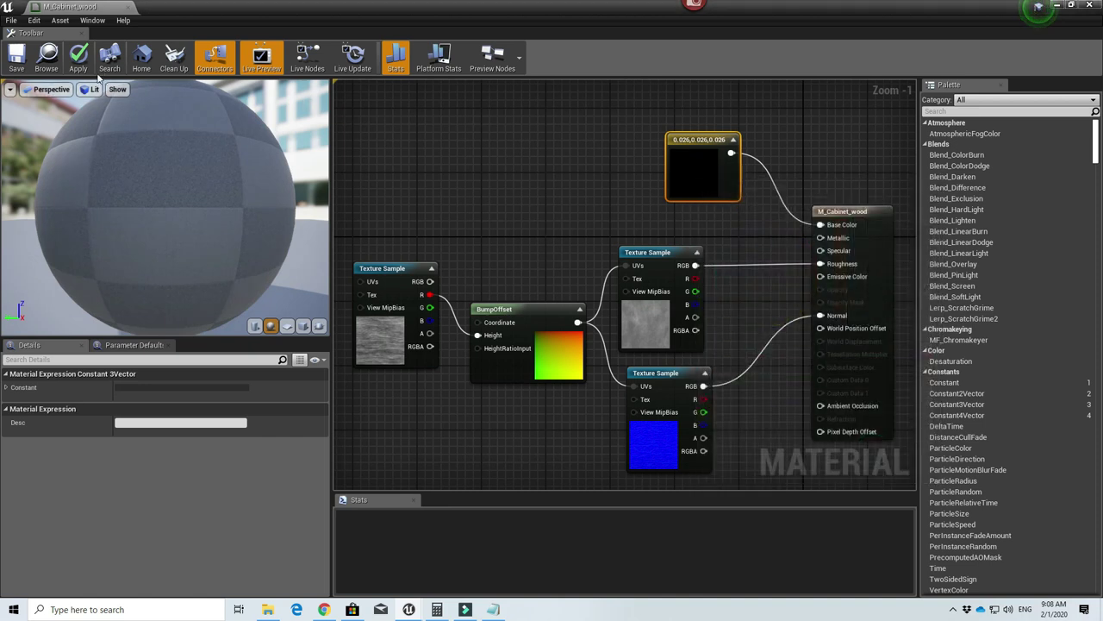
click(18, 57)
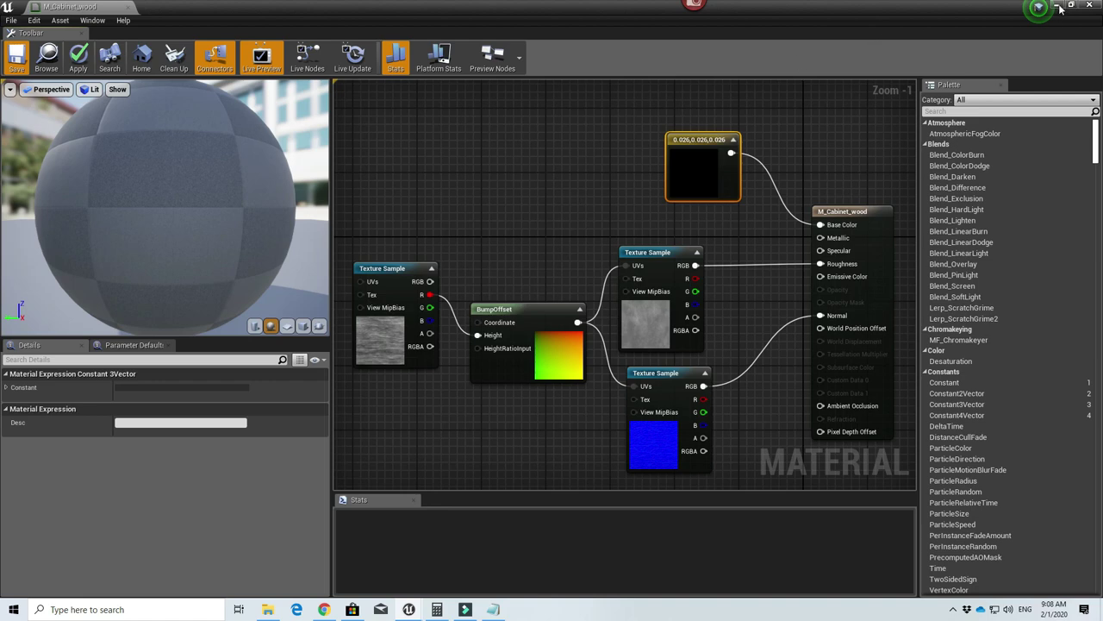
click(1095, 6)
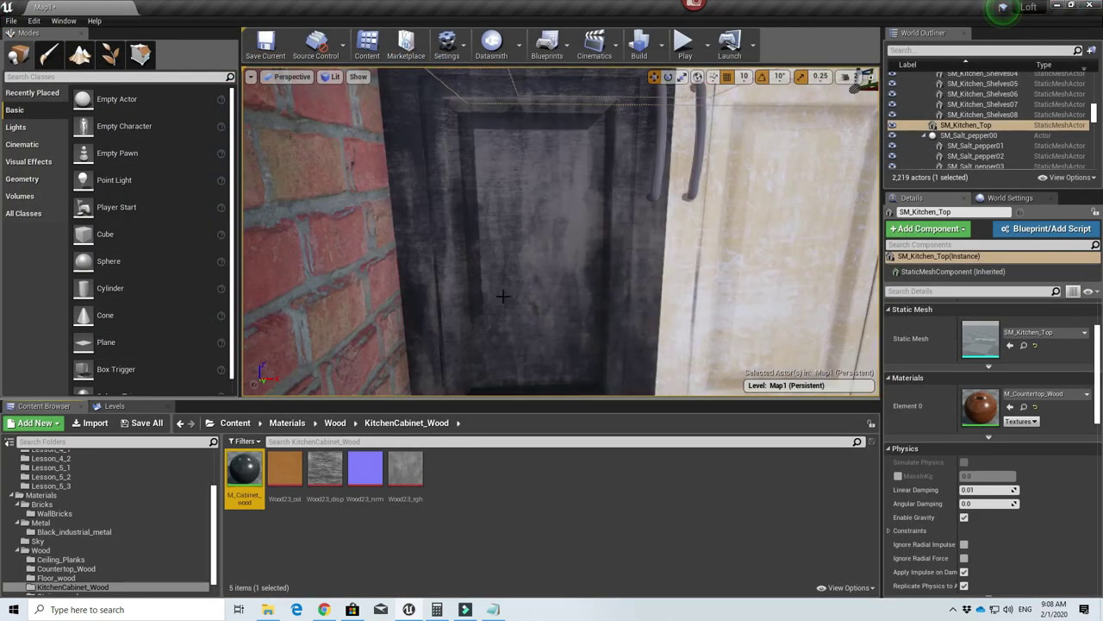
- Apply M_Cabinet_wood to the cream door, the blue-grey door with the drawer above it, and the plinth below
right_drag(503, 297, 556, 297)
drag(245, 468, 596, 337)
right_drag(620, 334, 684, 301)
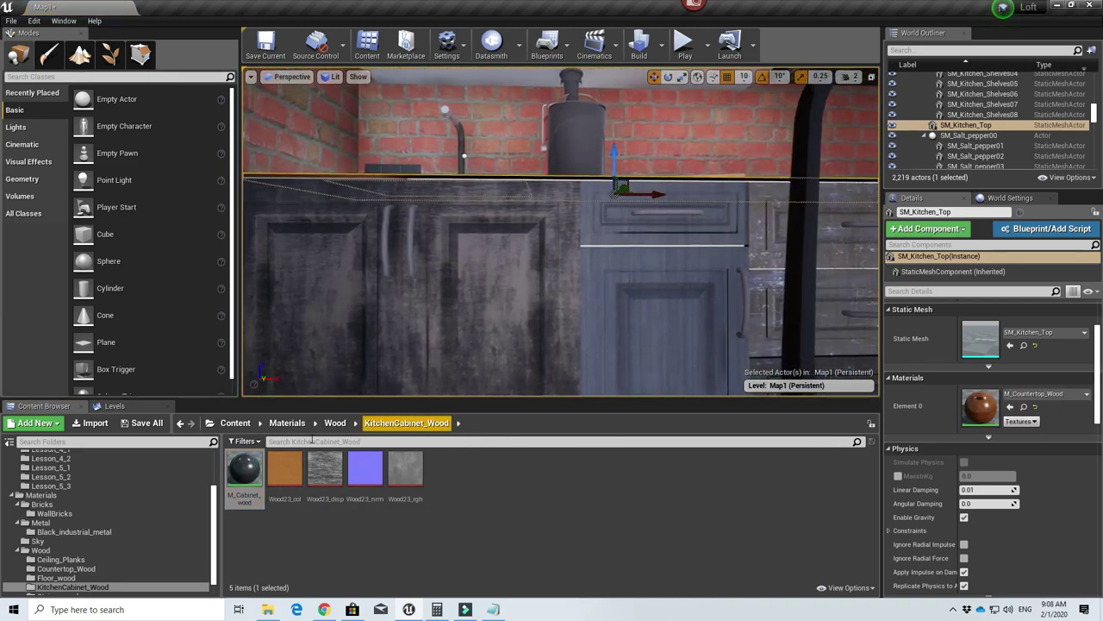
drag(245, 468, 634, 319)
drag(245, 468, 638, 231)
right_drag(638, 231, 689, 293)
right_drag(593, 273, 532, 258)
drag(241, 473, 678, 379)
right_drag(679, 379, 725, 374)
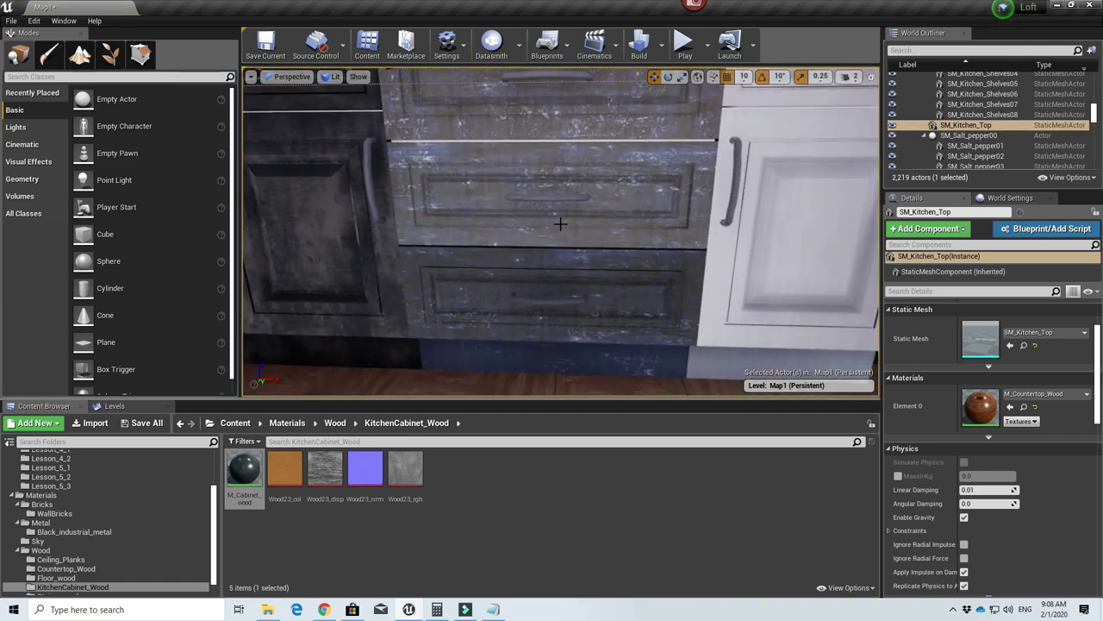
- Apply M_Cabinet_wood to the three stacked kitchen drawer fronts and the white door beside them
right_drag(555, 233, 564, 212)
click(562, 139)
ctrl+click(543, 242)
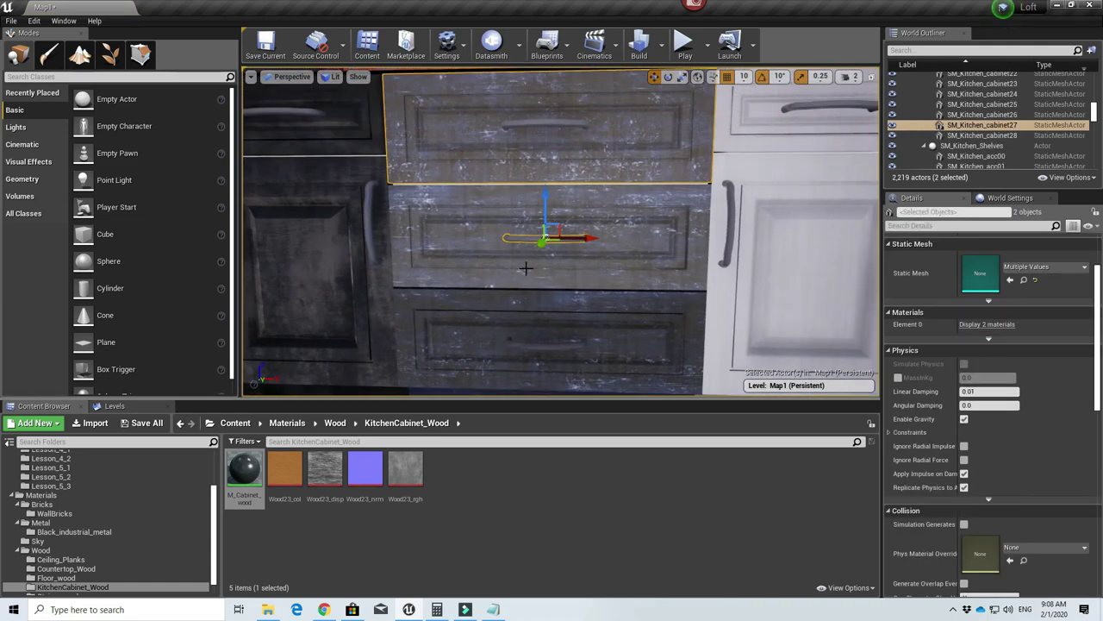
ctrl+click(456, 337)
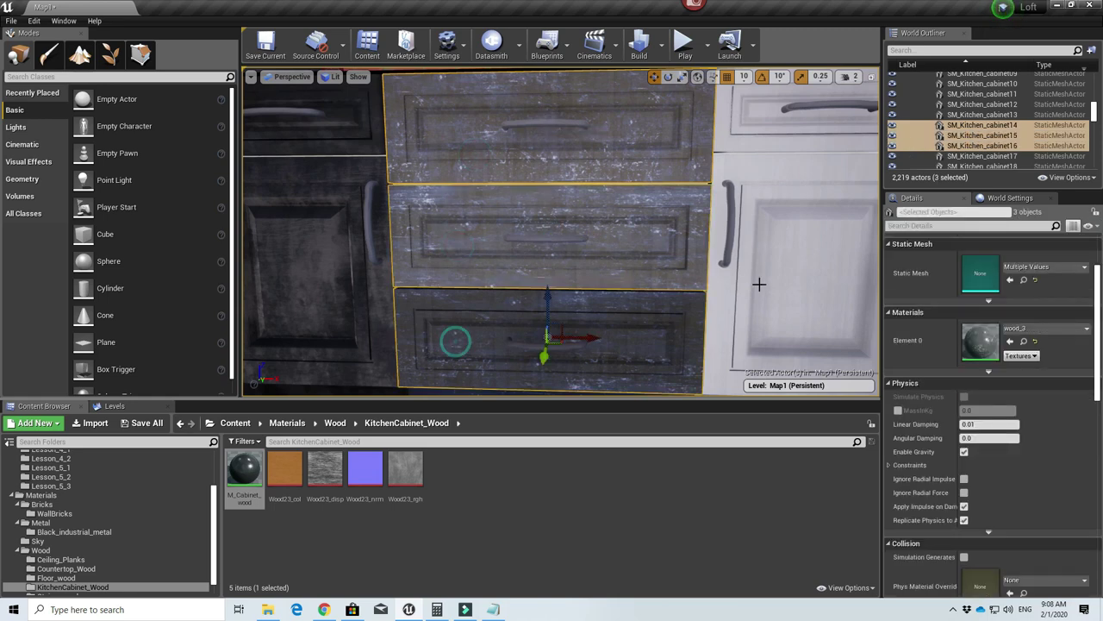
ctrl+click(760, 284)
key(f)
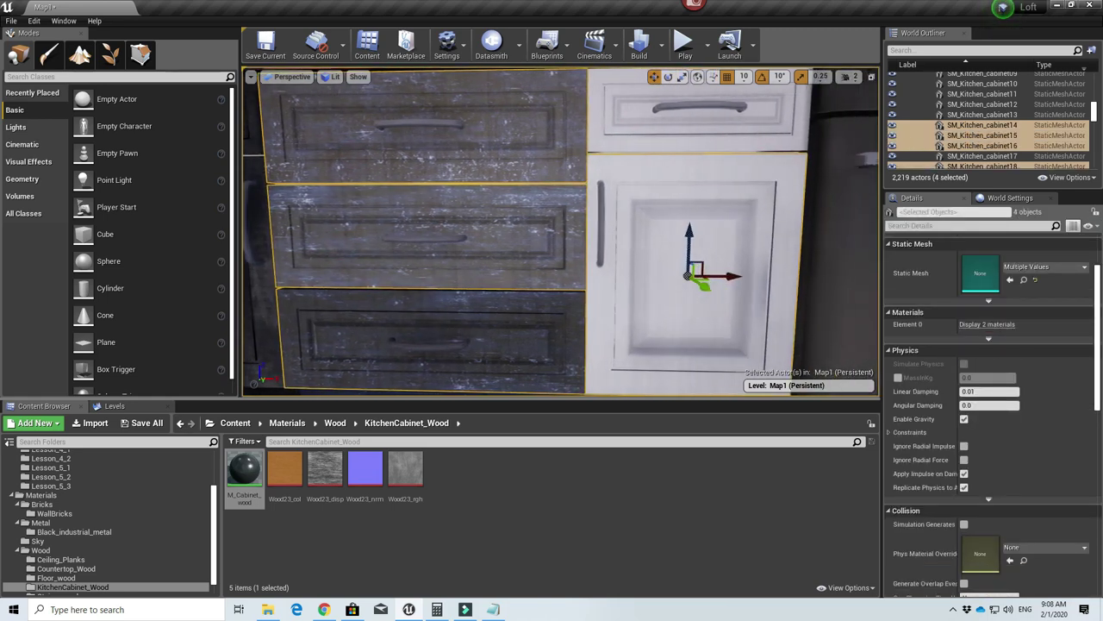
click(978, 326)
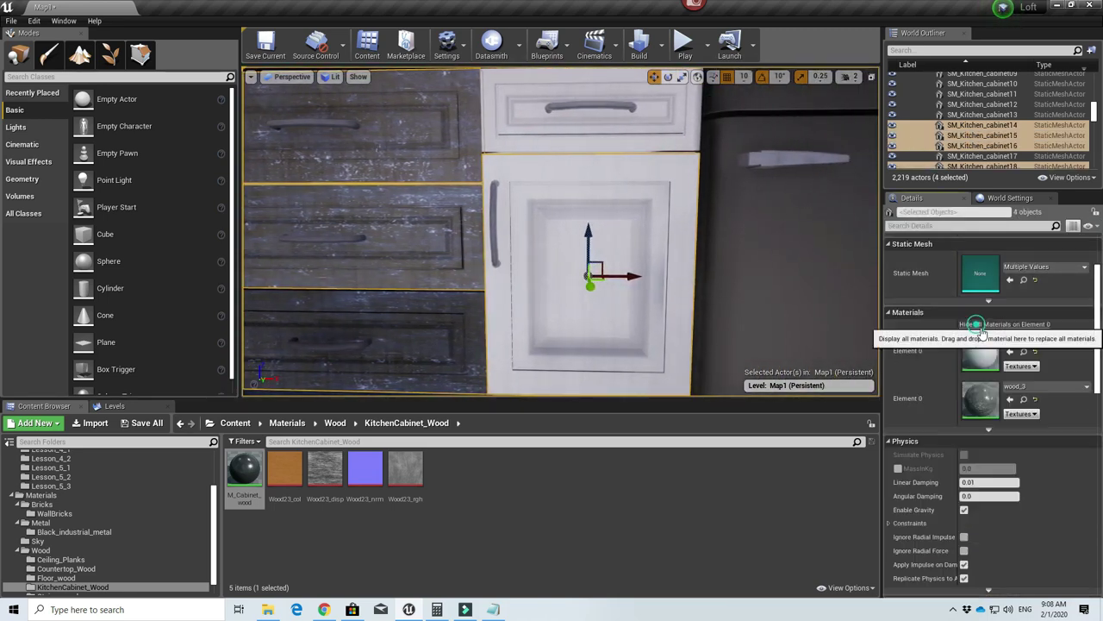
click(1010, 351)
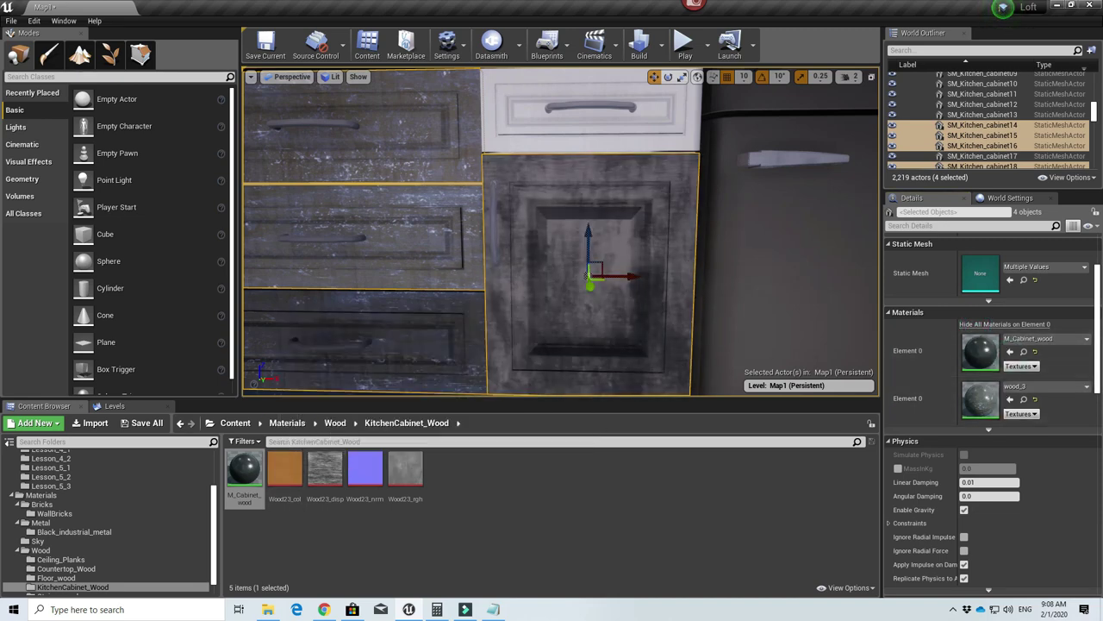
key(a)
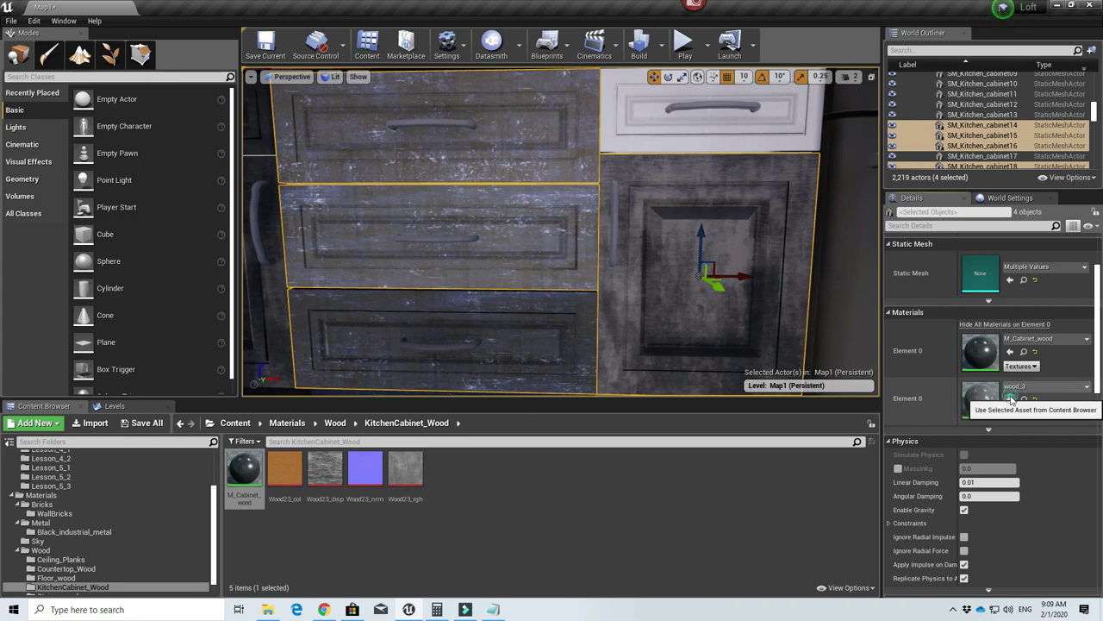
click(1011, 400)
- Apply M_Cabinet_wood to the white drawer front above the door next to the fridge
click(632, 227)
key(s)
right_drag(633, 226, 661, 195)
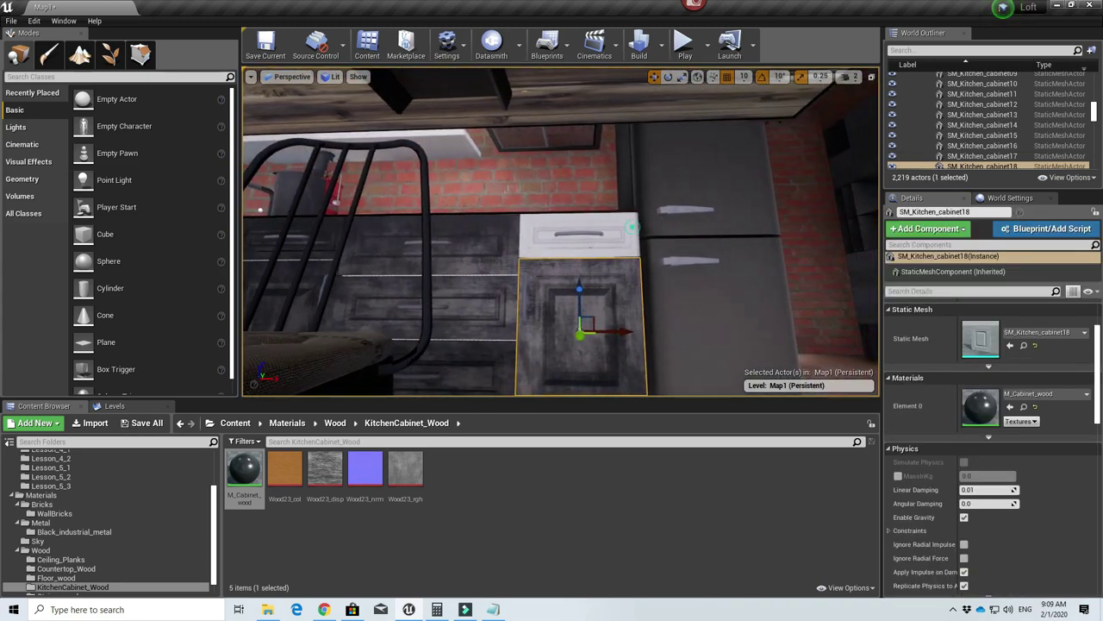
click(632, 227)
click(1011, 407)
- Apply M_Cabinet_wood to the two white cabinet body edges showing above the drawers, and select the upper drawer front
key(w)
right_drag(603, 233, 599, 203)
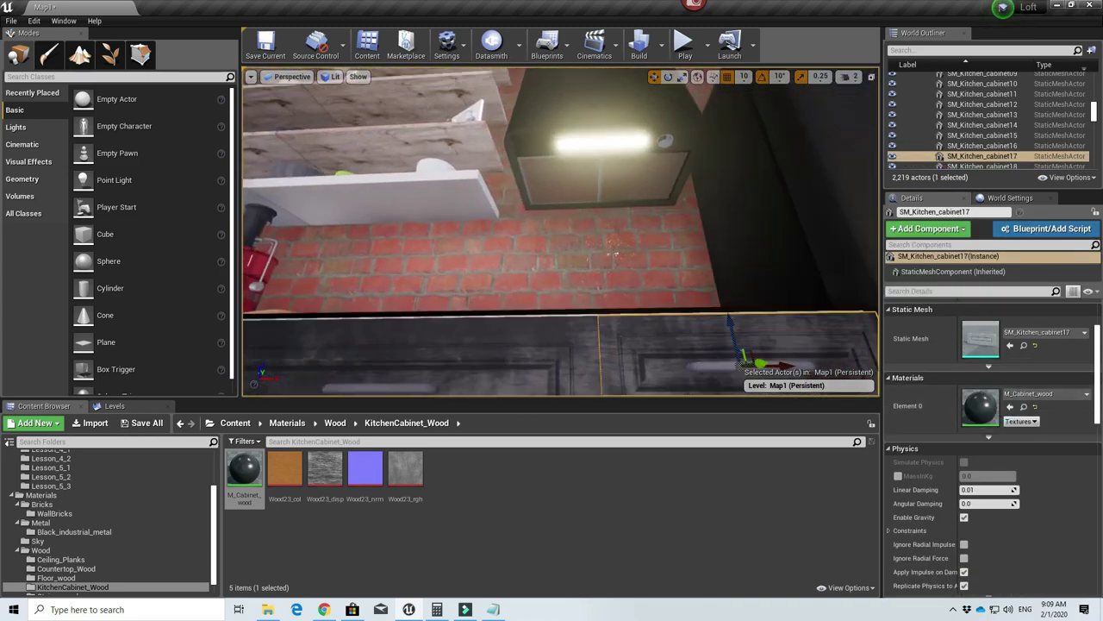
click(629, 240)
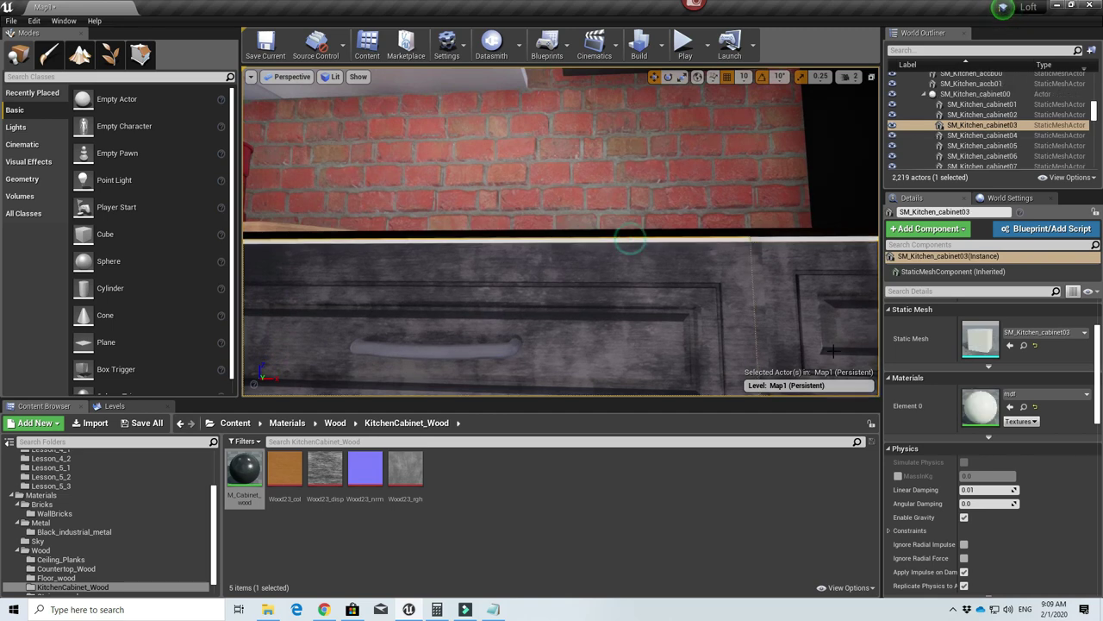
click(1010, 406)
click(804, 241)
click(1010, 406)
right_drag(759, 230, 746, 229)
click(569, 270)
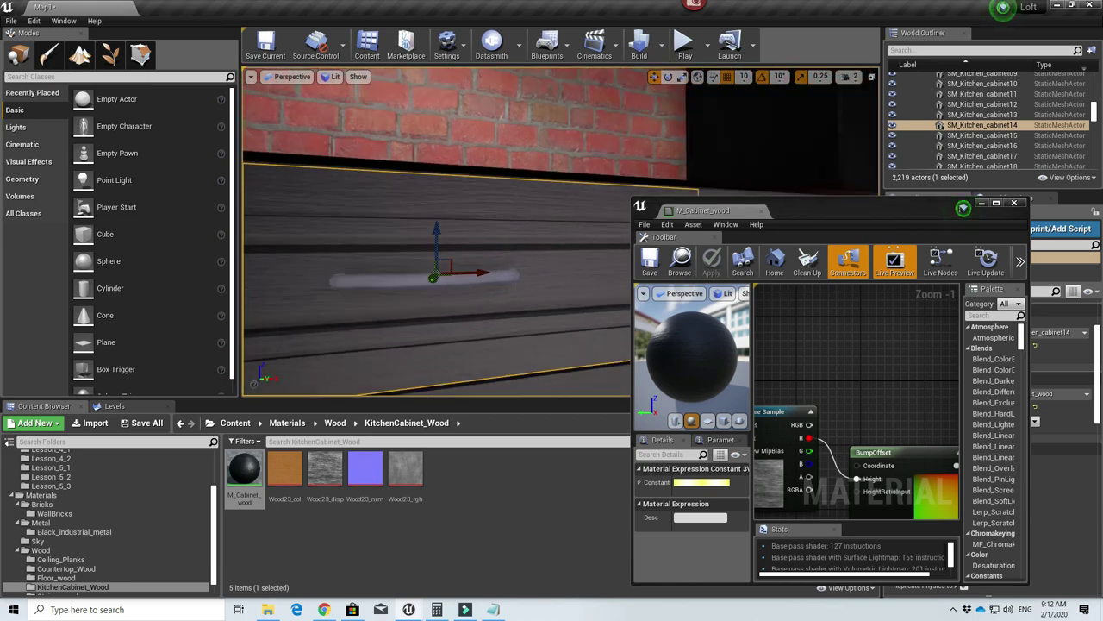
- Inspect the textured cabinets, check the 3,3,1 constant multiplied with the normal map in M_Cabinet_wood, and minimize the material editor
scroll(467, 291, down, 10)
scroll(467, 291, up, 5)
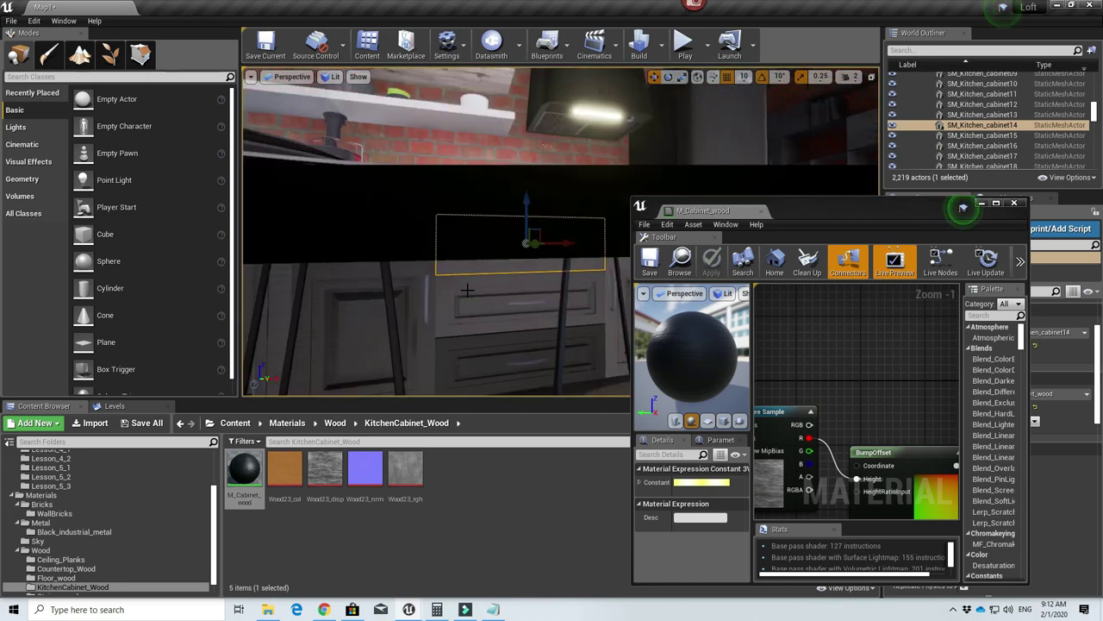
right_drag(467, 291, 426, 289)
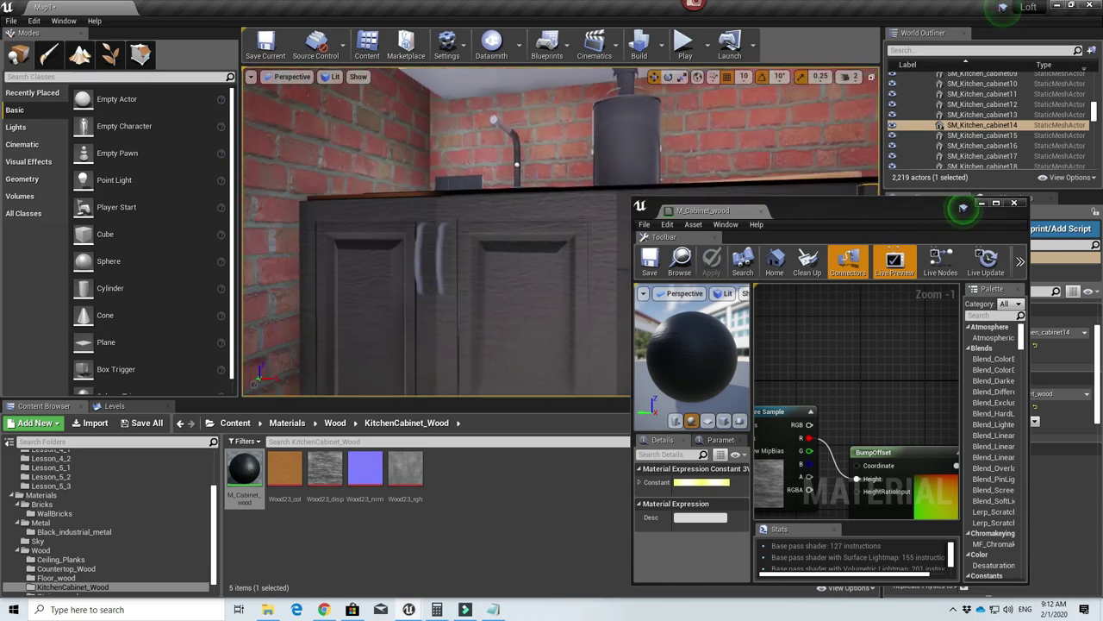
double_click(964, 207)
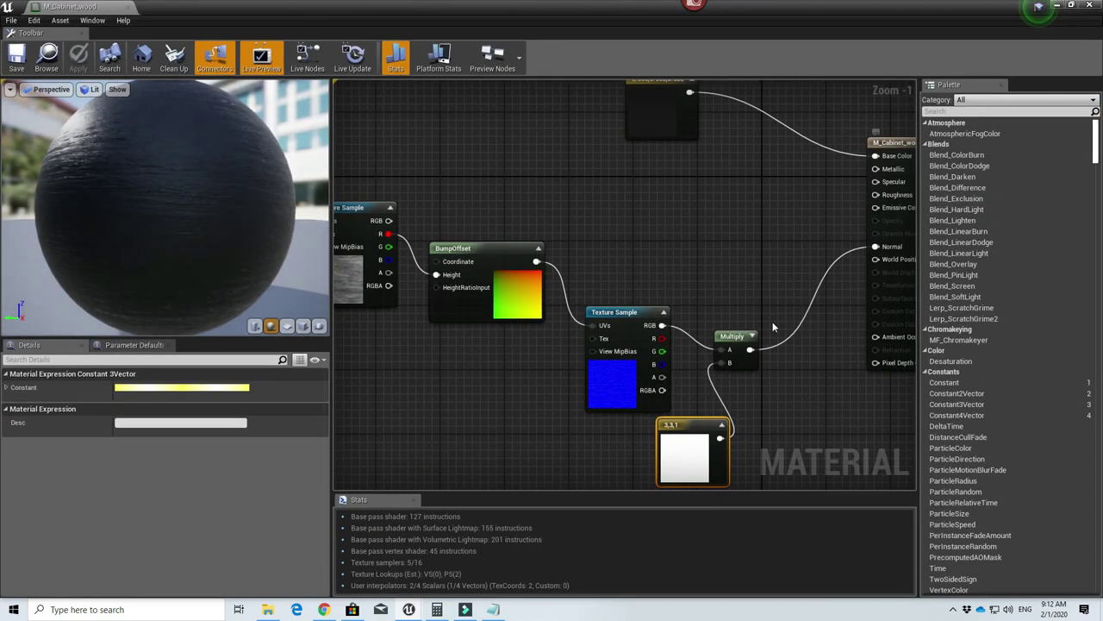
double_click(690, 448)
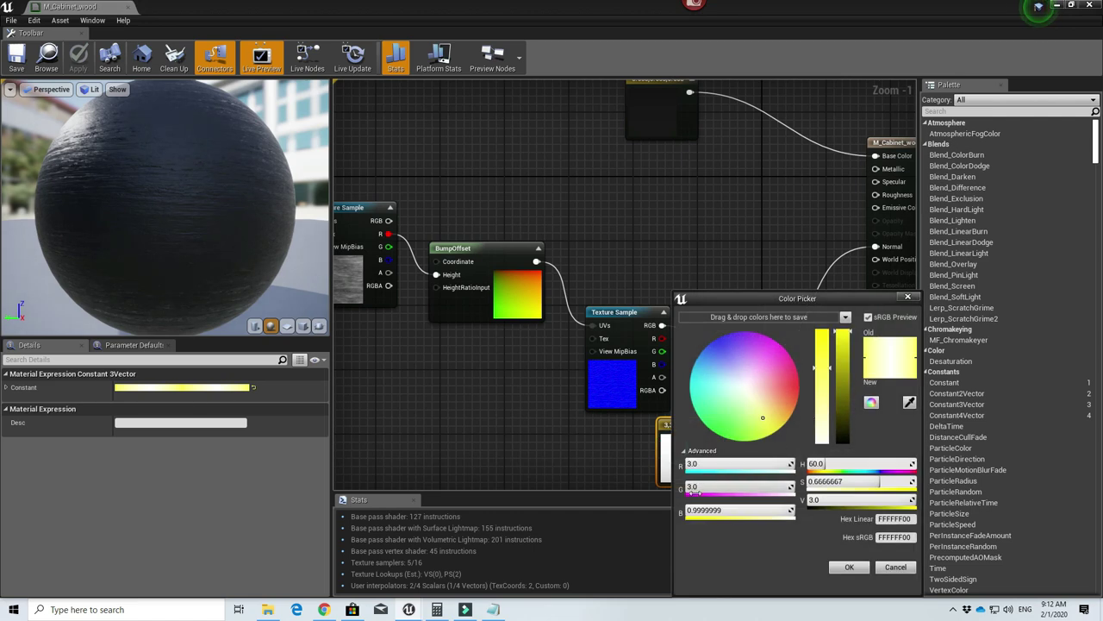
click(849, 567)
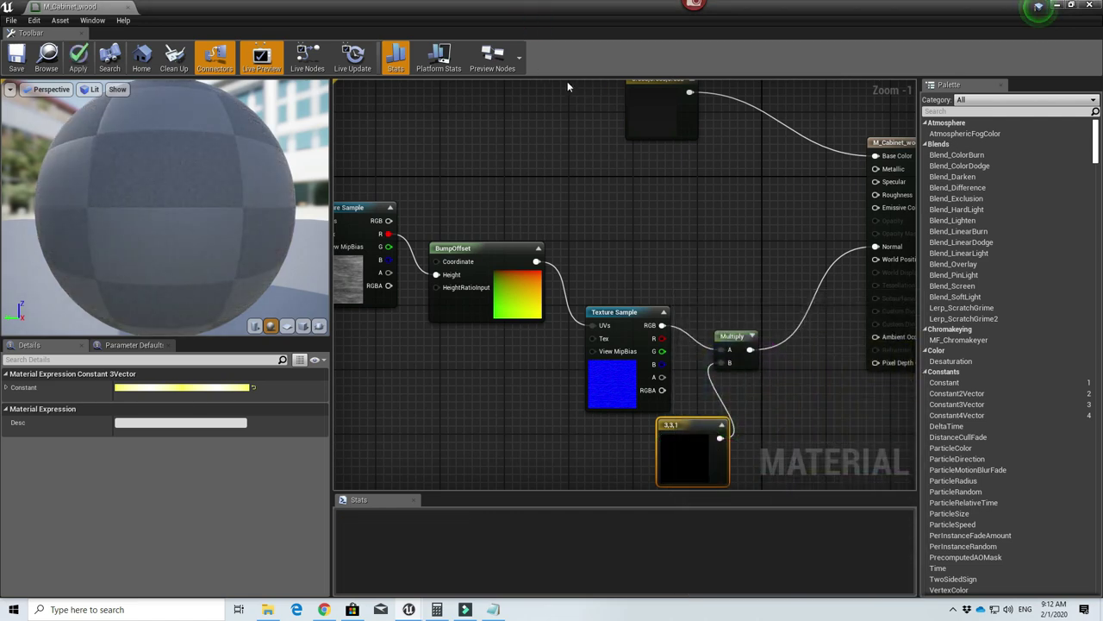
click(1060, 6)
- Examine the finished kitchen, the TV console and the doorway cabinet near the stairs for surfaces still needing wood
right_drag(550, 266, 536, 189)
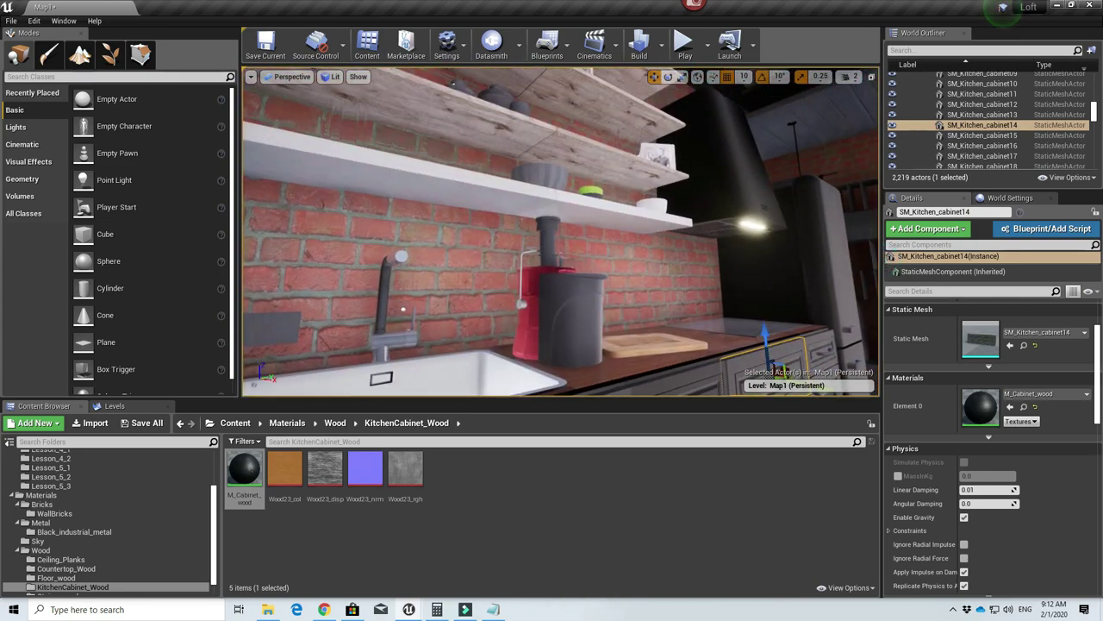
right_drag(749, 250, 749, 308)
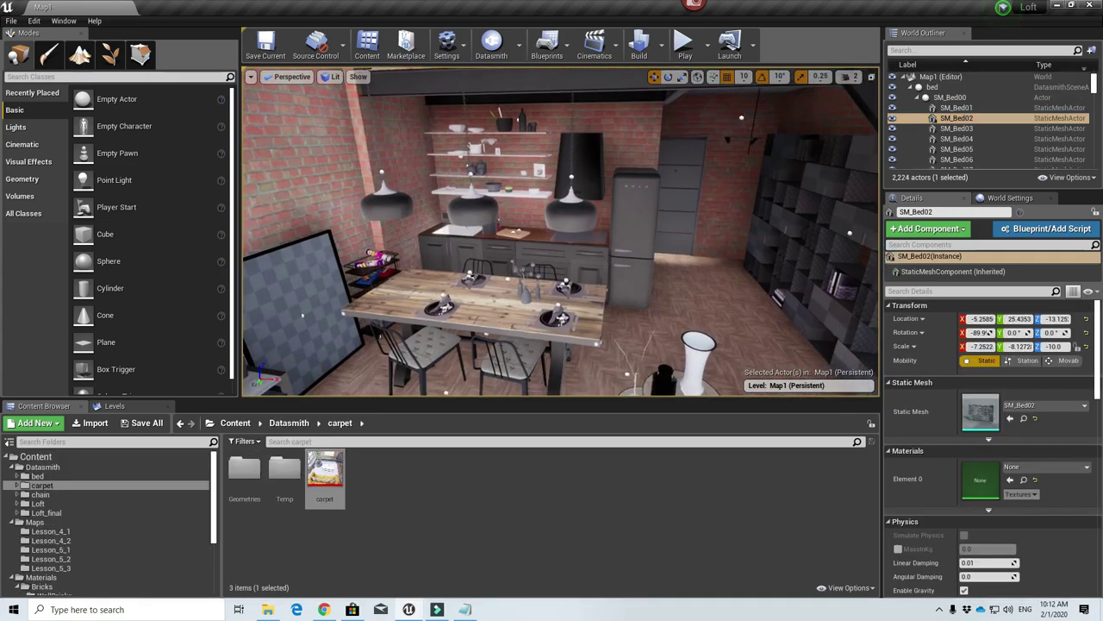
right_drag(561, 233, 530, 242)
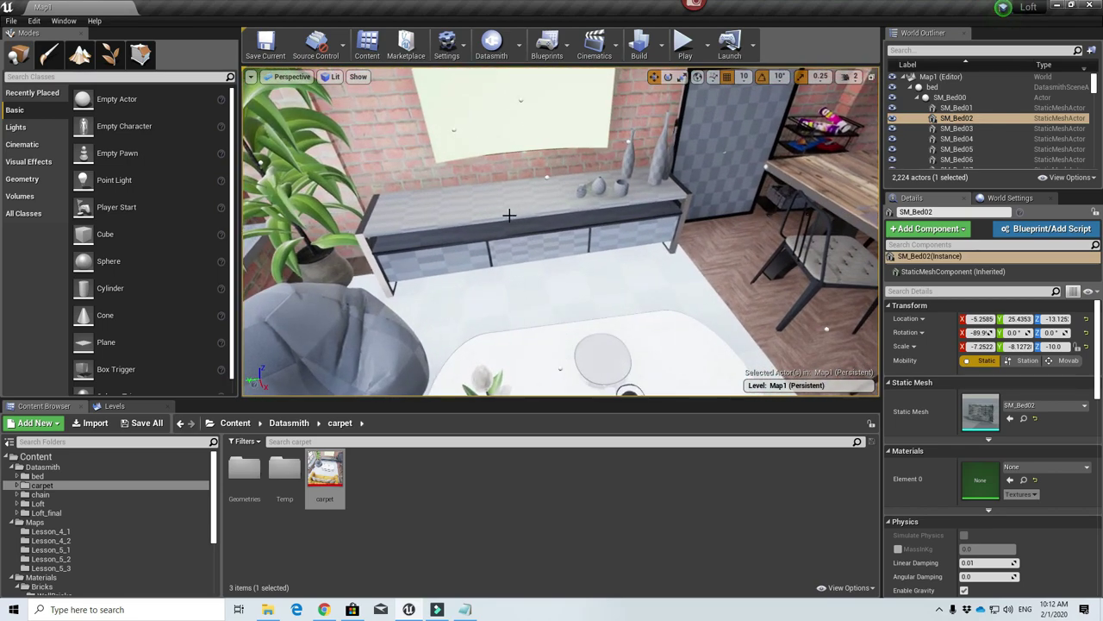
click(529, 241)
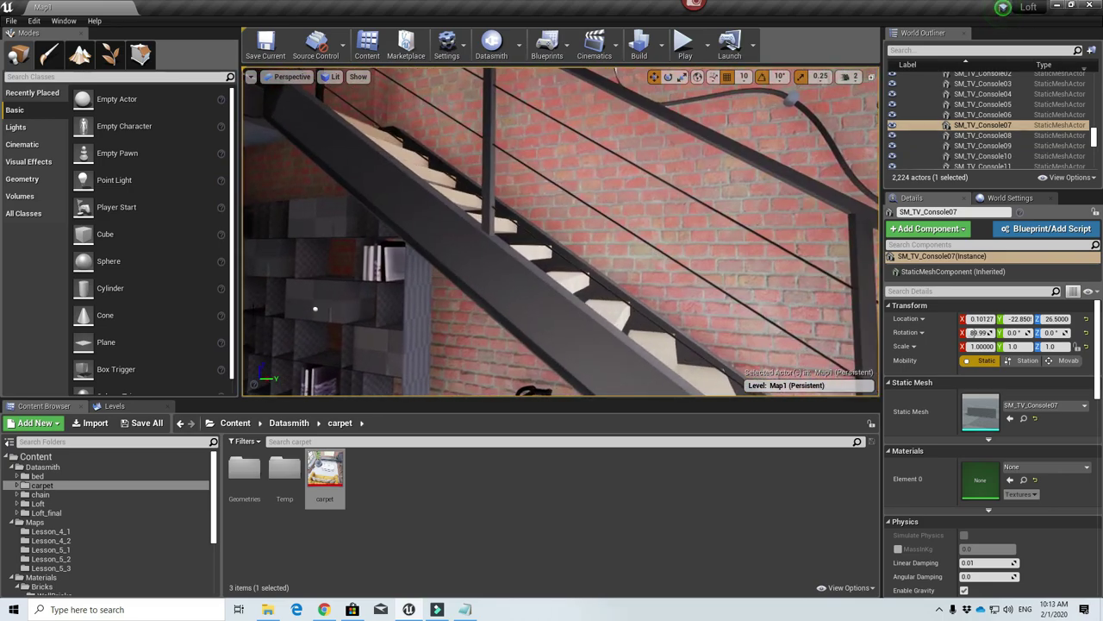
click(316, 309)
right_drag(316, 309, 310, 284)
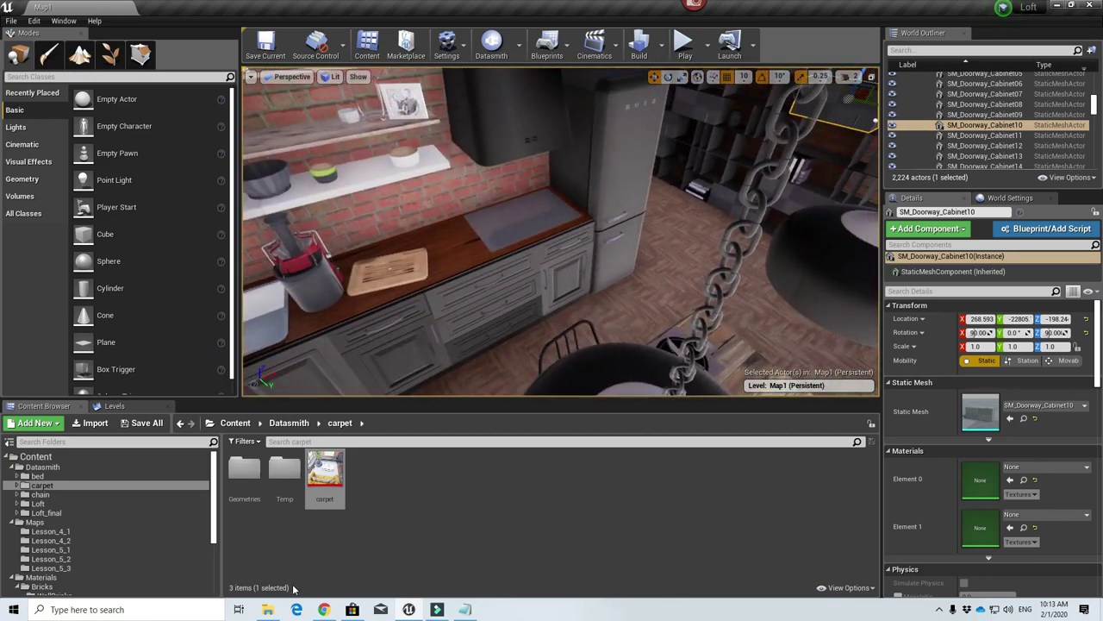
- Switch to Chrome, copy the address of the Wood #22 page on CC0 Textures, and return to Unreal Editor
click(324, 609)
click(175, 31)
right_click(175, 31)
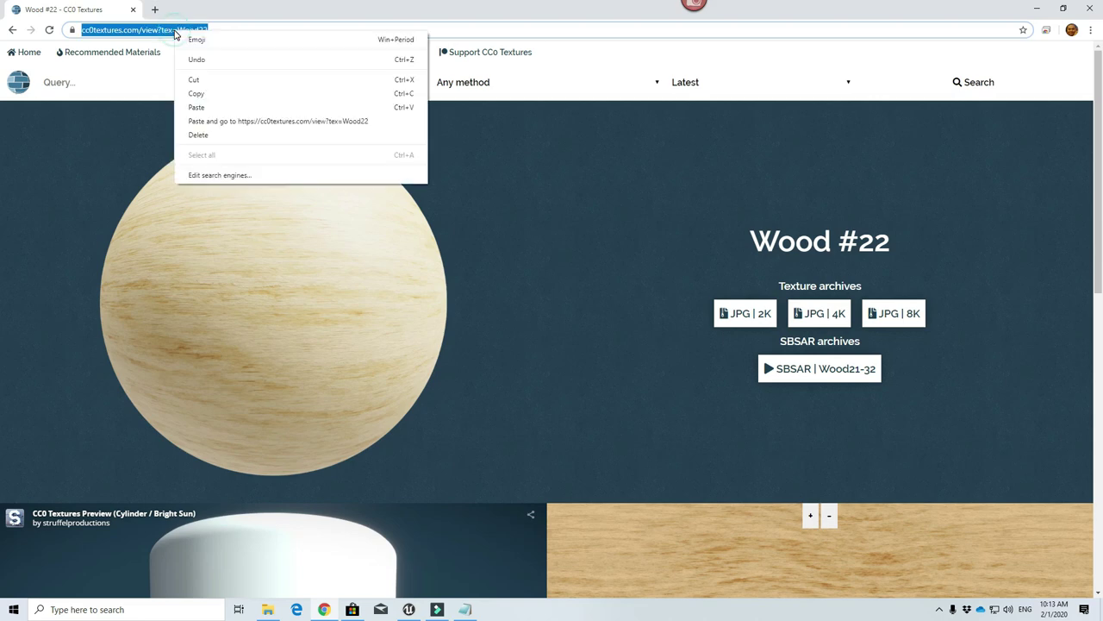
click(212, 91)
click(227, 30)
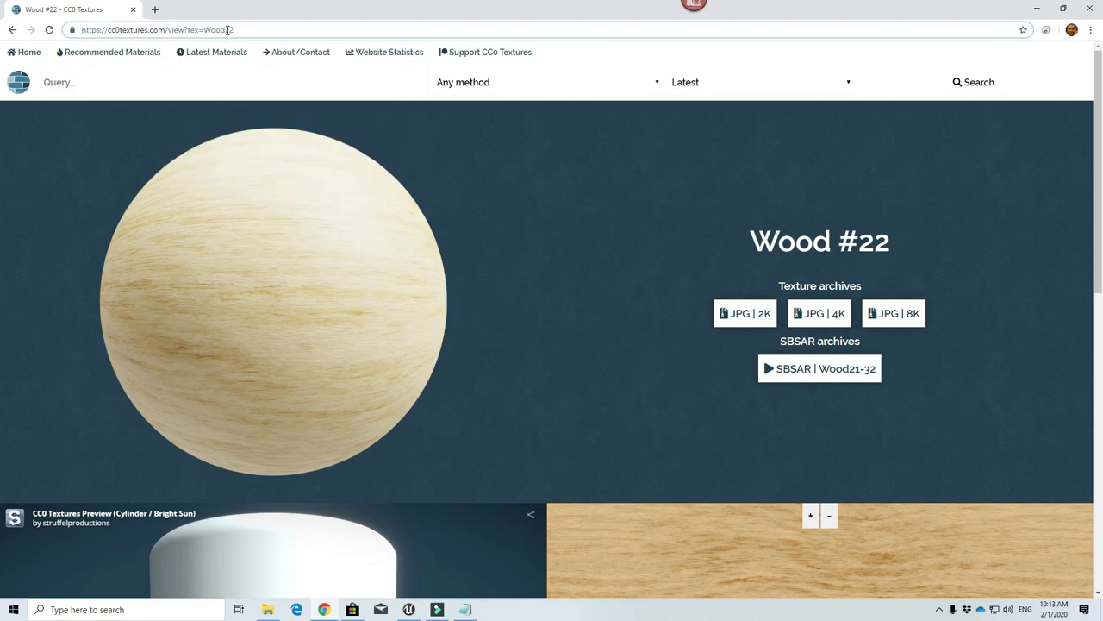
click(408, 609)
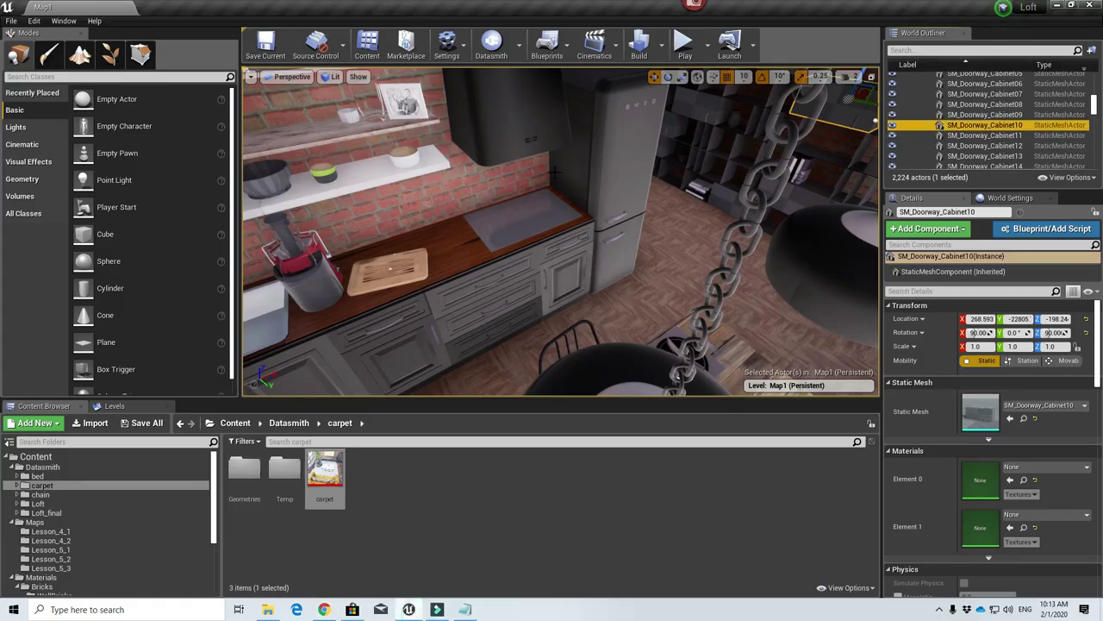
- Examine the TV console wall, the desk drawers, the round side tables and the sofa in the loft
right_drag(560, 232, 845, 211)
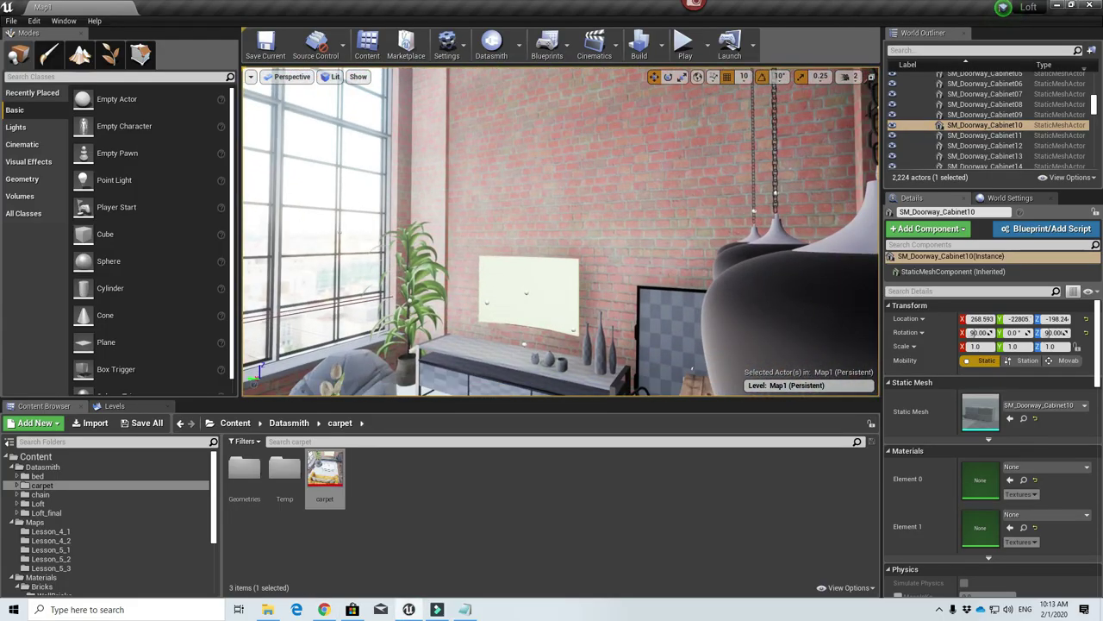
right_drag(561, 233, 604, 263)
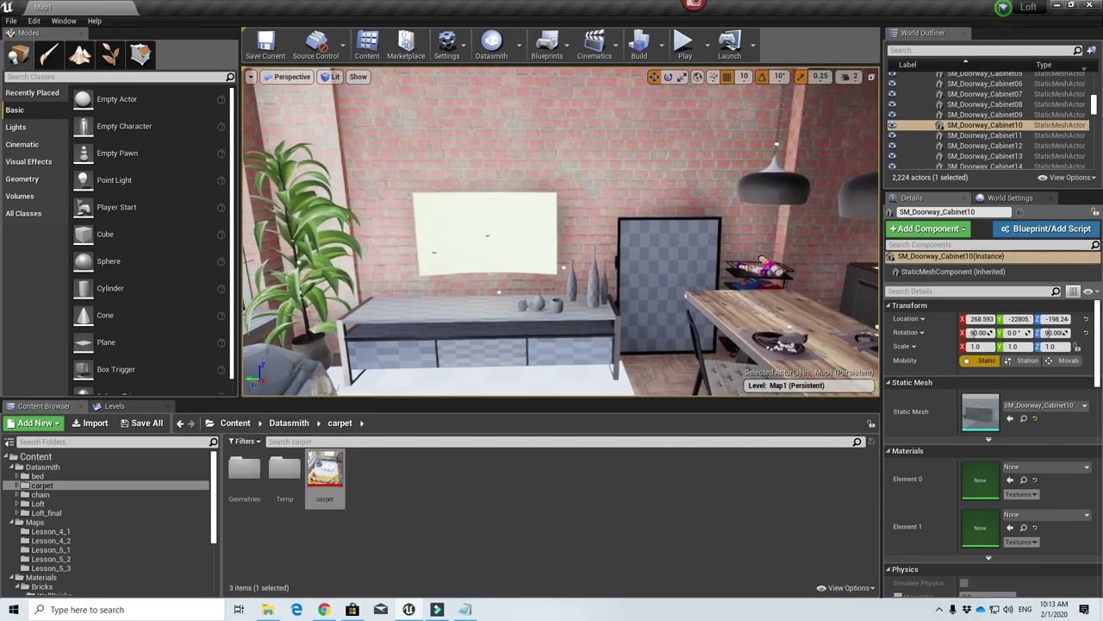
mouse_move(561, 233)
right_down()
mouse_move(569, 215)
mouse_move(556, 214)
right_up()
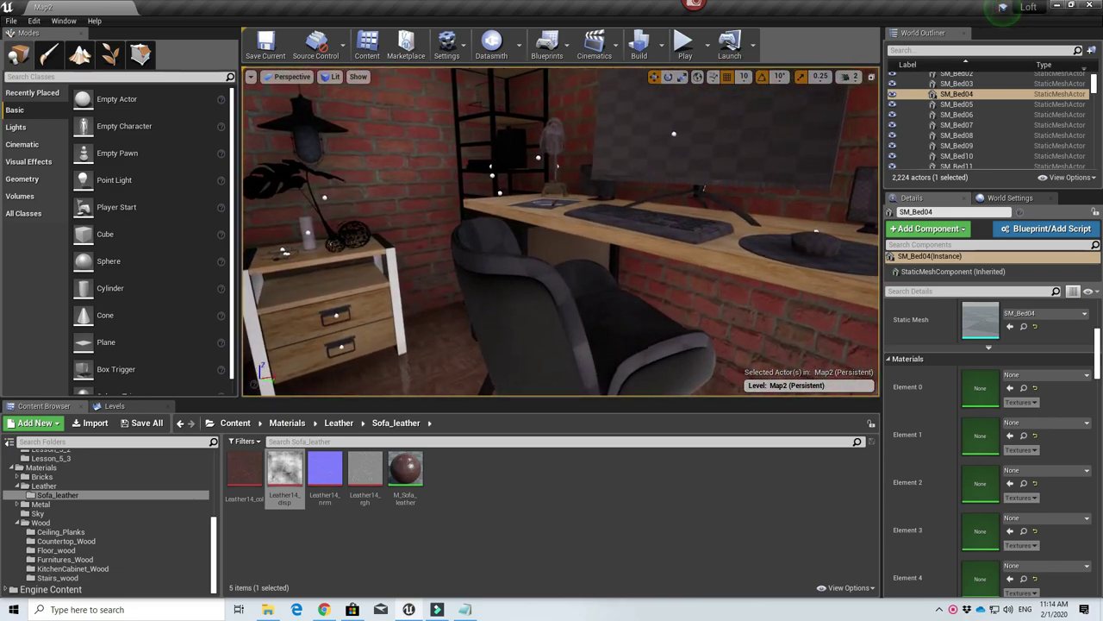
click(365, 287)
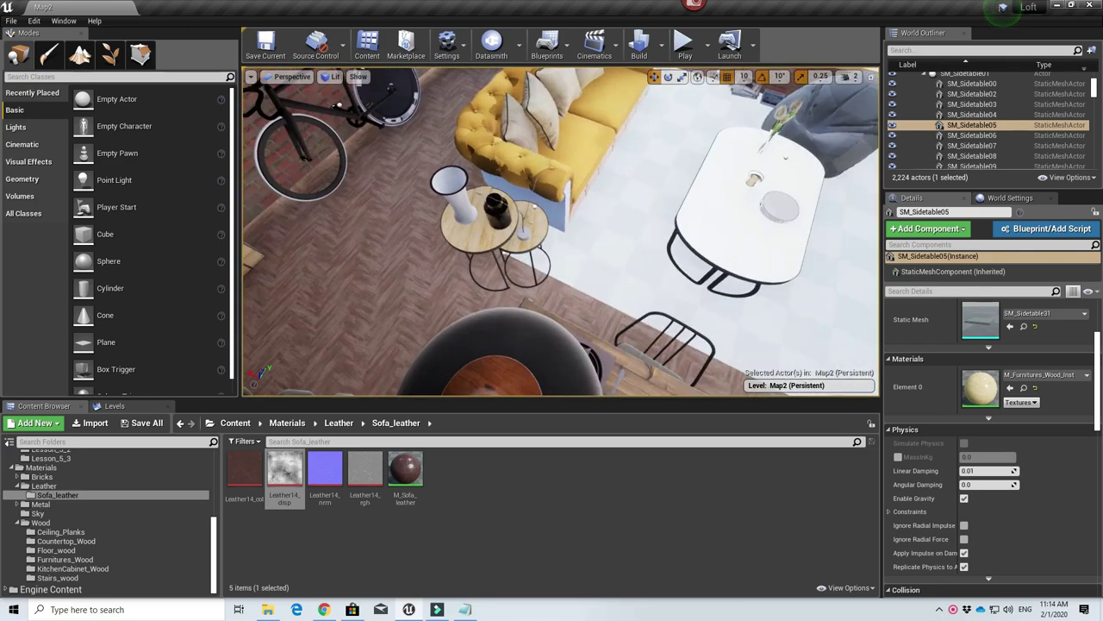
right_drag(560, 233, 508, 160)
mouse_move(583, 325)
right_down()
mouse_move(543, 325)
mouse_move(583, 325)
right_up()
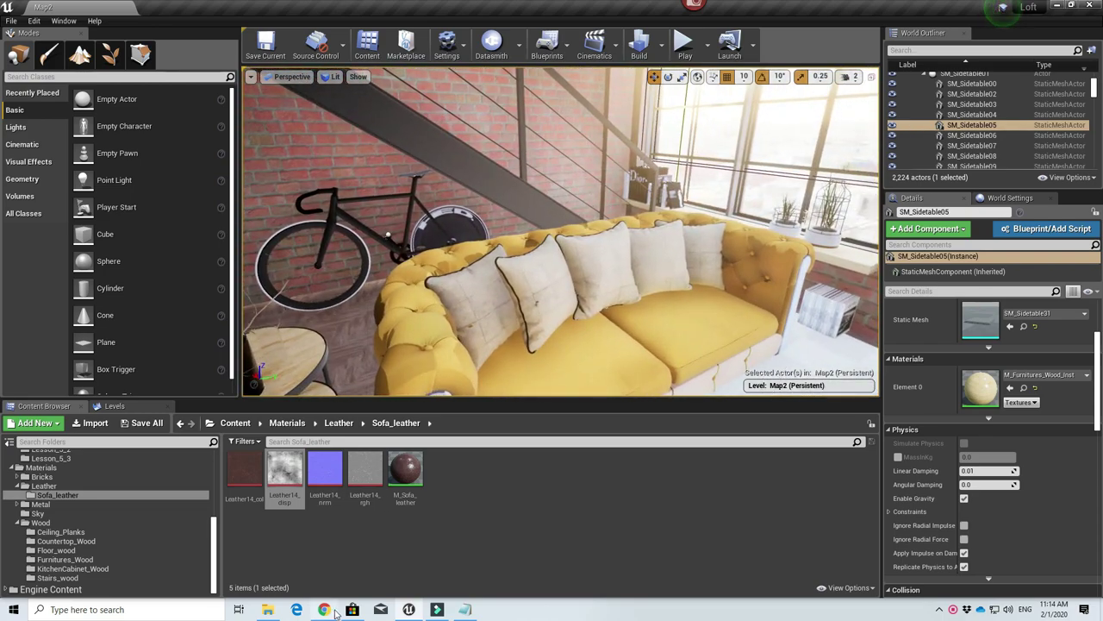
- View the Leather #14 page in Chrome, and examine the M_Sofa_leather node graph in Unreal Editor before closing it
click(334, 610)
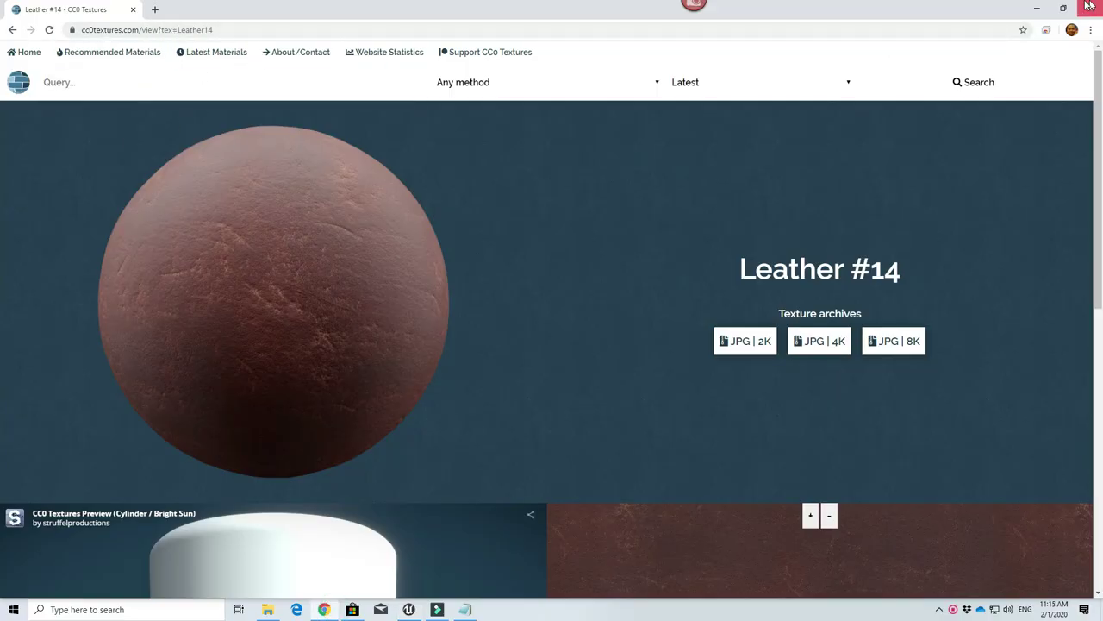
click(1037, 8)
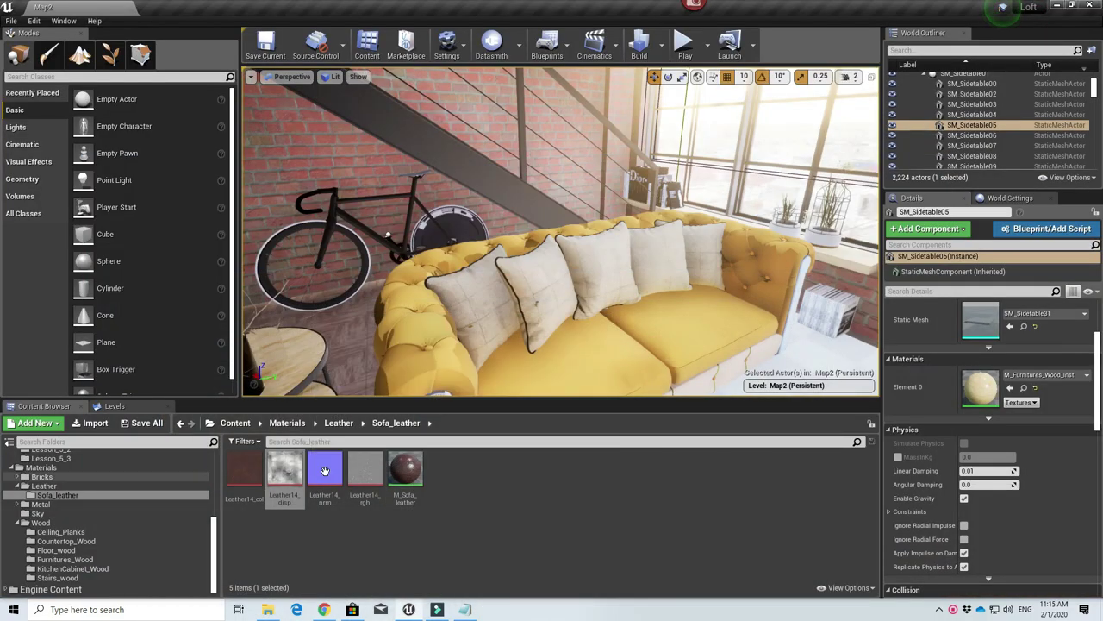
double_click(406, 469)
right_drag(726, 274, 869, 277)
scroll(862, 259, up, 2)
right_drag(703, 207, 820, 225)
scroll(821, 225, down, 2)
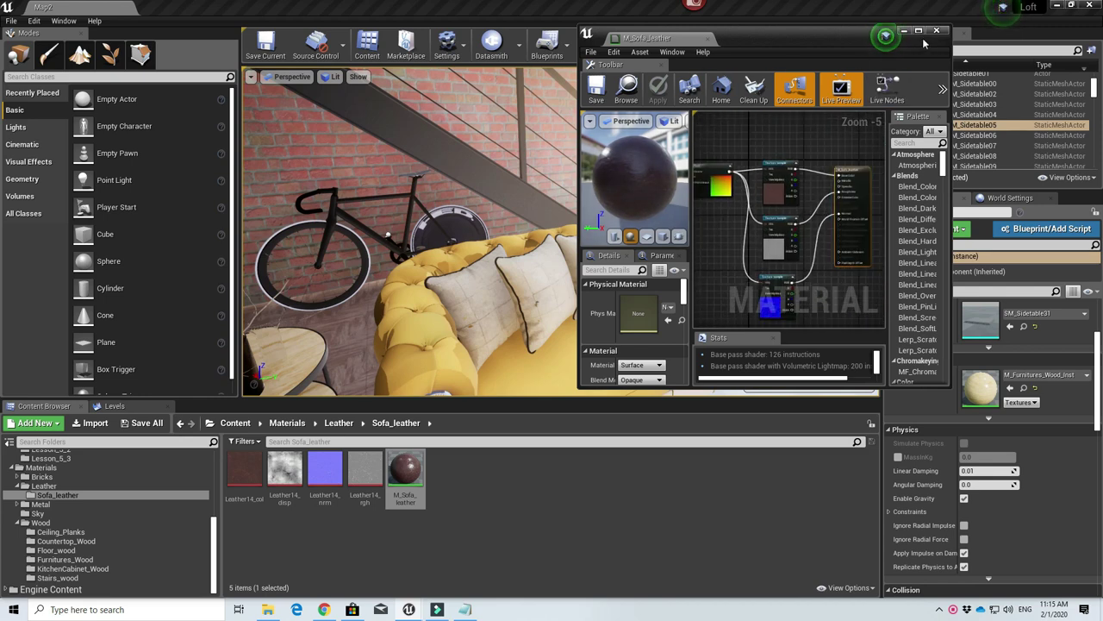
click(936, 30)
- Apply M_Sofa_leather to the yellow seat cushions and the tufted back and arms of the sofa, and inspect the leather
drag(405, 470, 587, 358)
drag(405, 473, 436, 307)
right_drag(678, 342, 678, 357)
key(w)
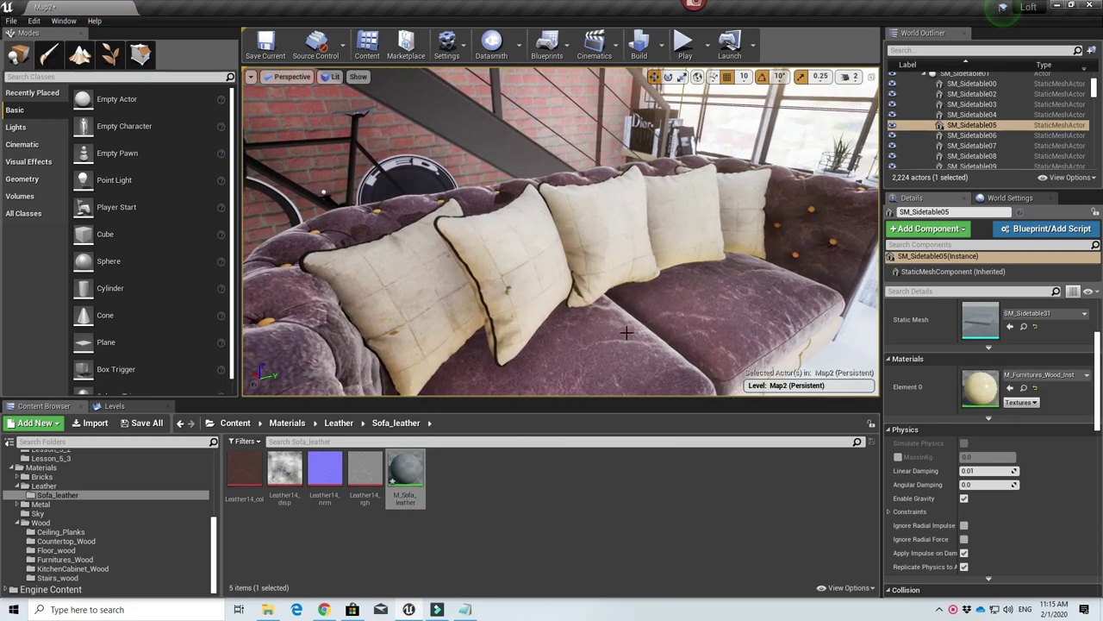
key(s)
right_drag(304, 325, 622, 275)
key(w)
key(w)
key(s)
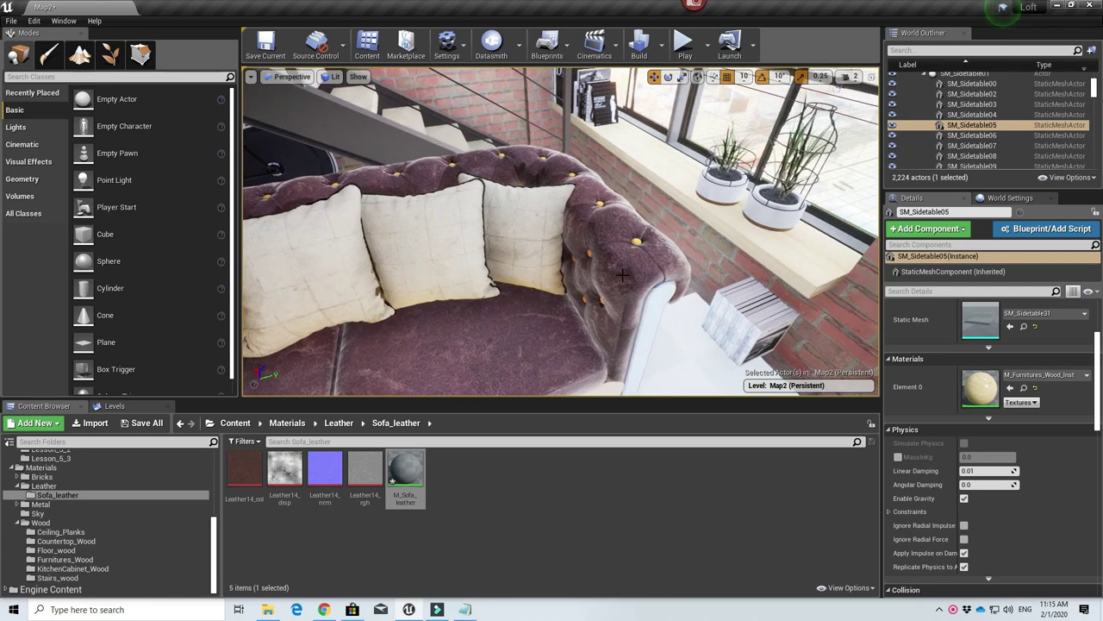
- Open M_Sofa_leather, add a Constant node wired to the Specular input, and set its value to 0.2
double_click(406, 469)
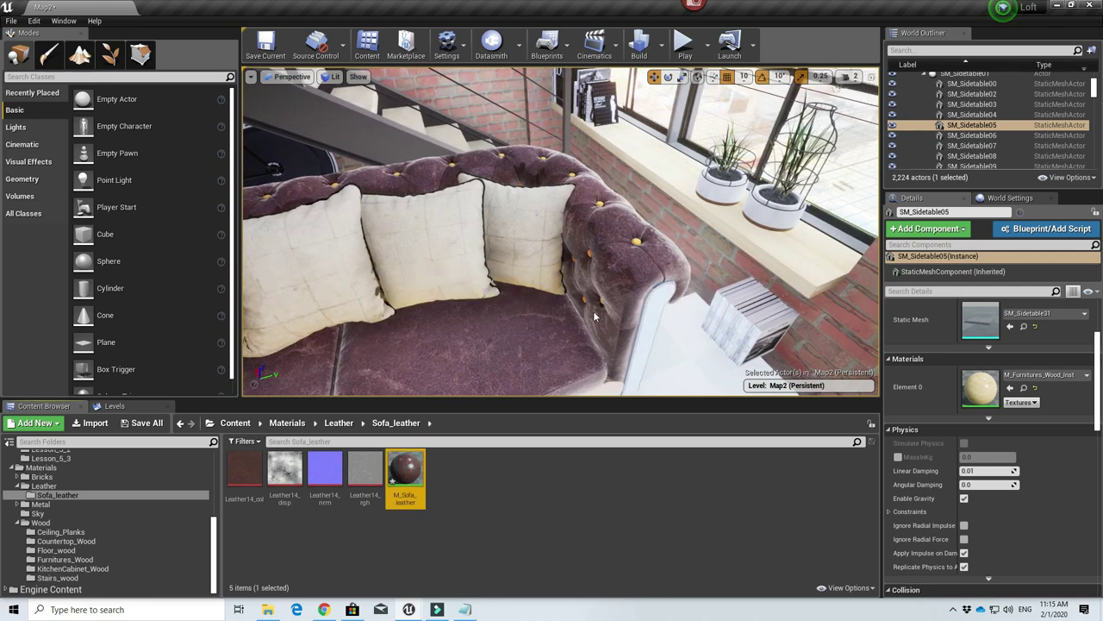
right_drag(748, 184, 773, 204)
scroll(804, 210, down, 2)
click(752, 164)
scroll(793, 178, up, 4)
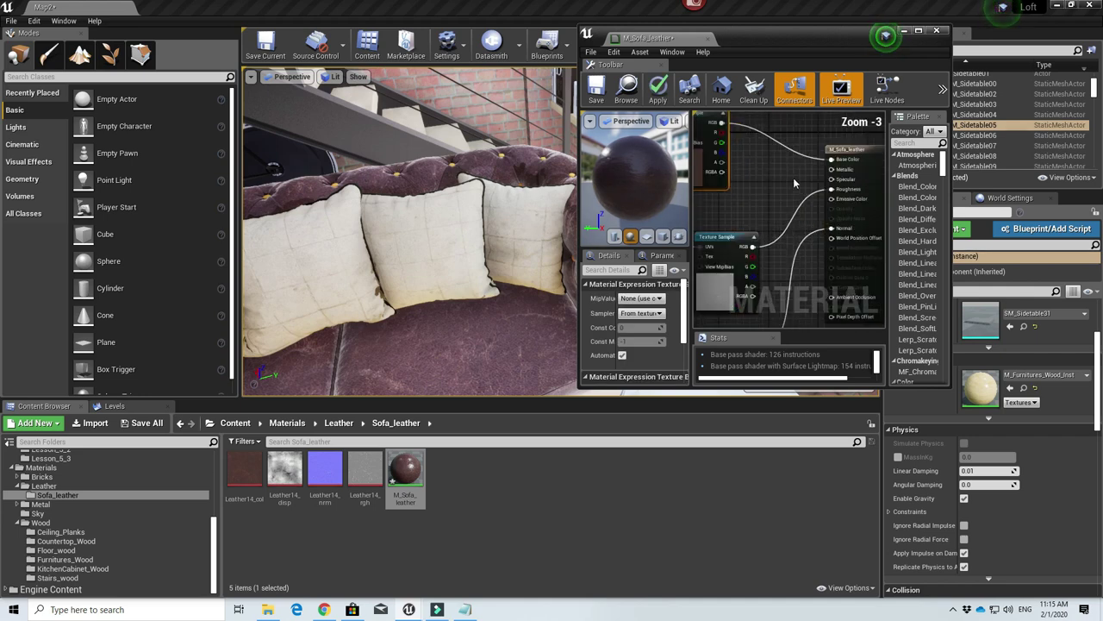
right_click(774, 195)
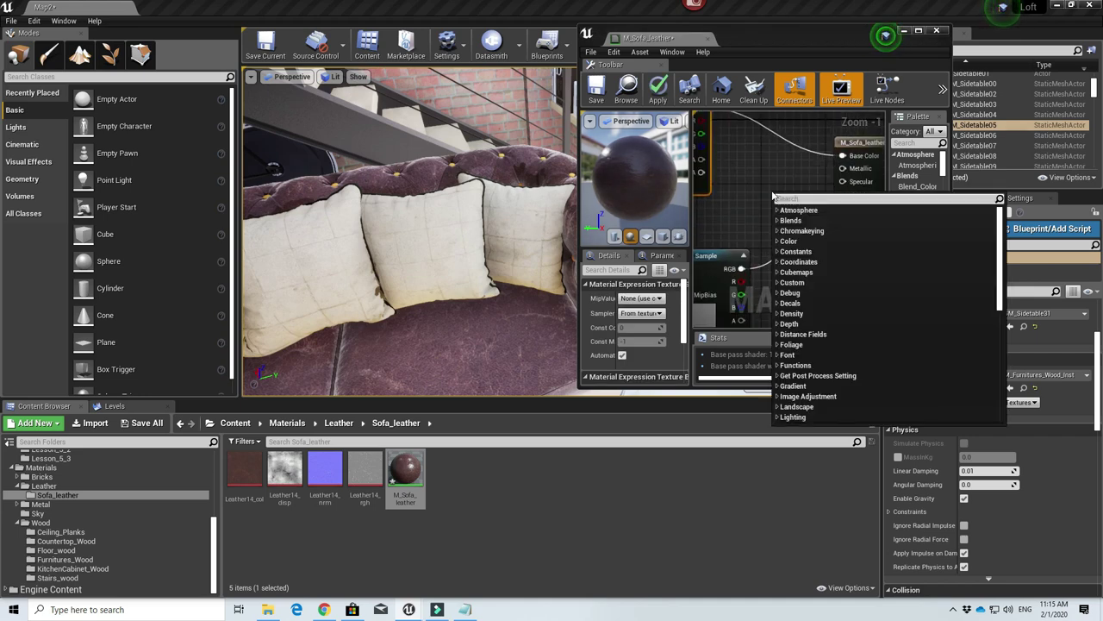
text(constant)
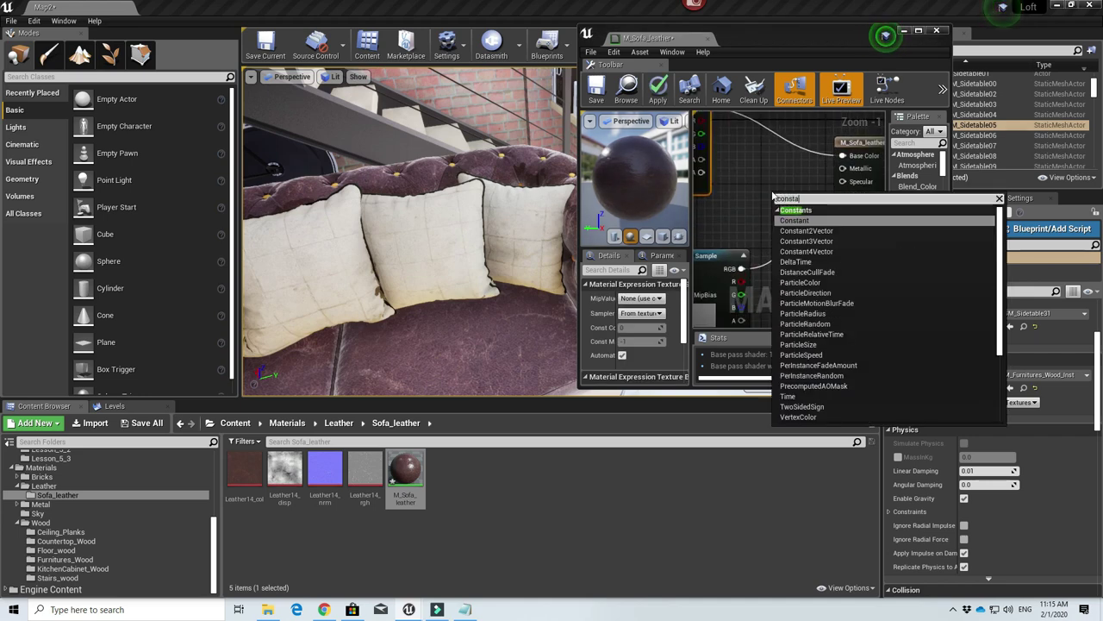
key(Return)
drag(787, 210, 843, 182)
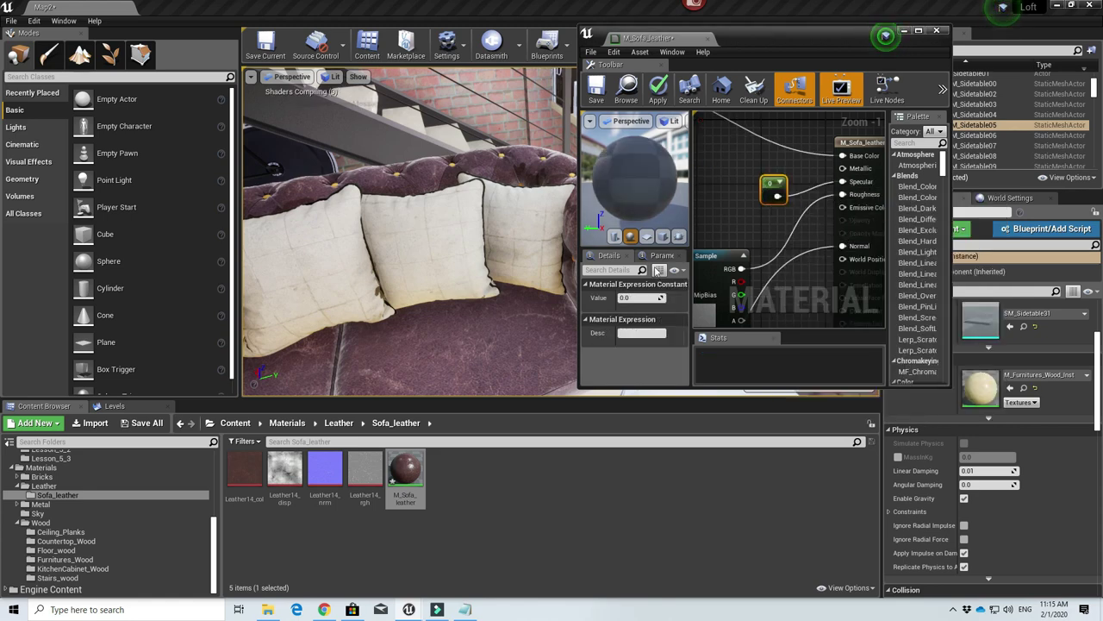
text(0.0)
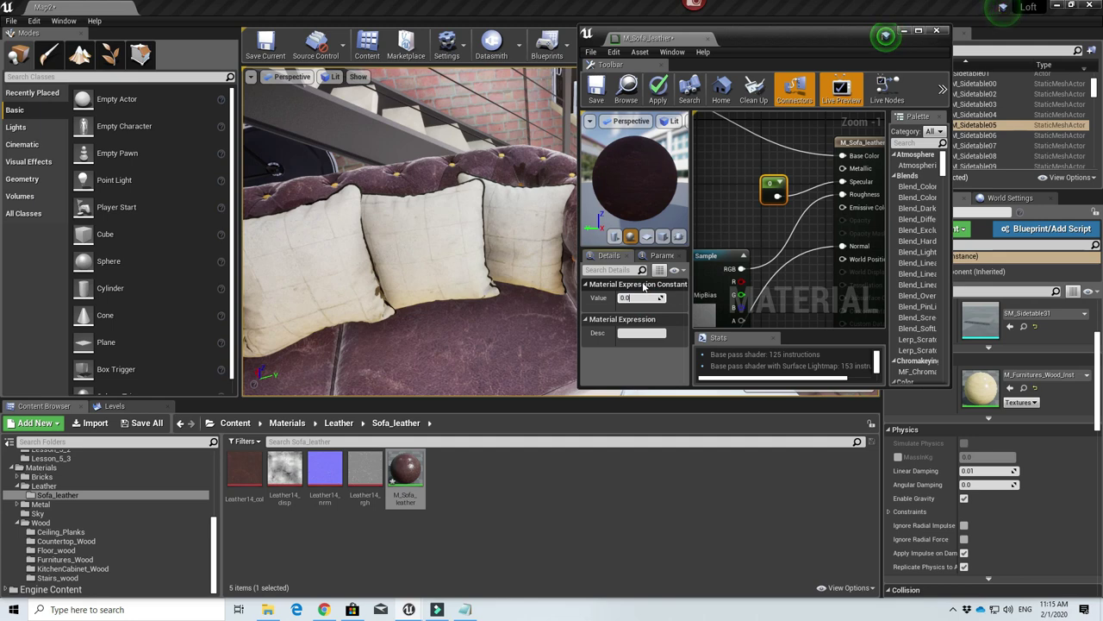
text(0.2)
key(Return)
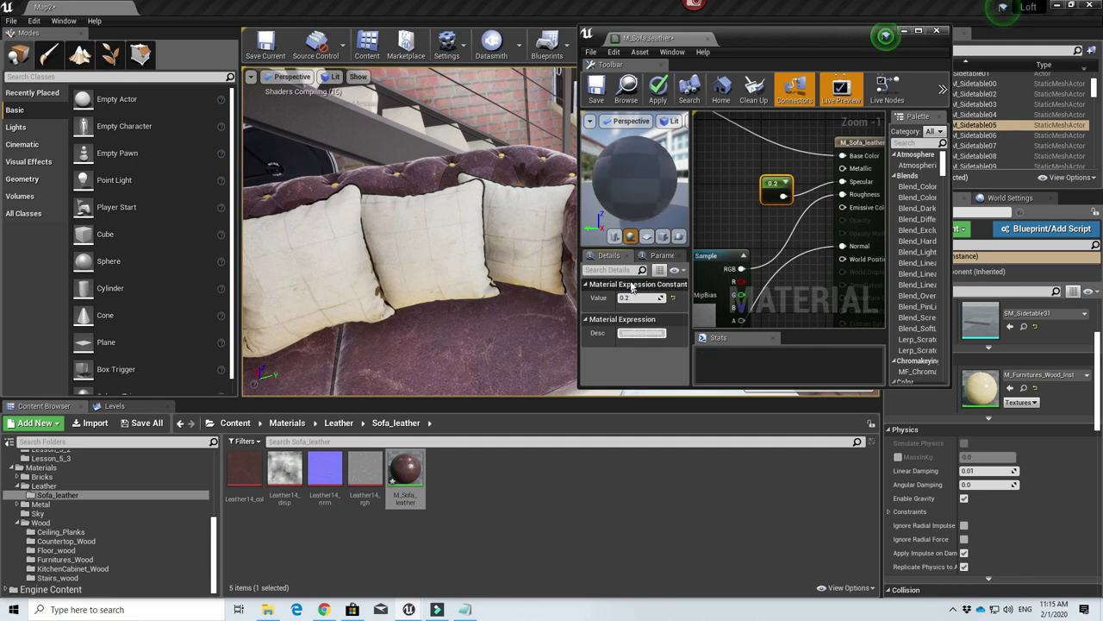
- Apply the M_Sofa_leather change and inspect the leather on the sofa's tufted back, arm and seat
right_drag(509, 127, 471, 139)
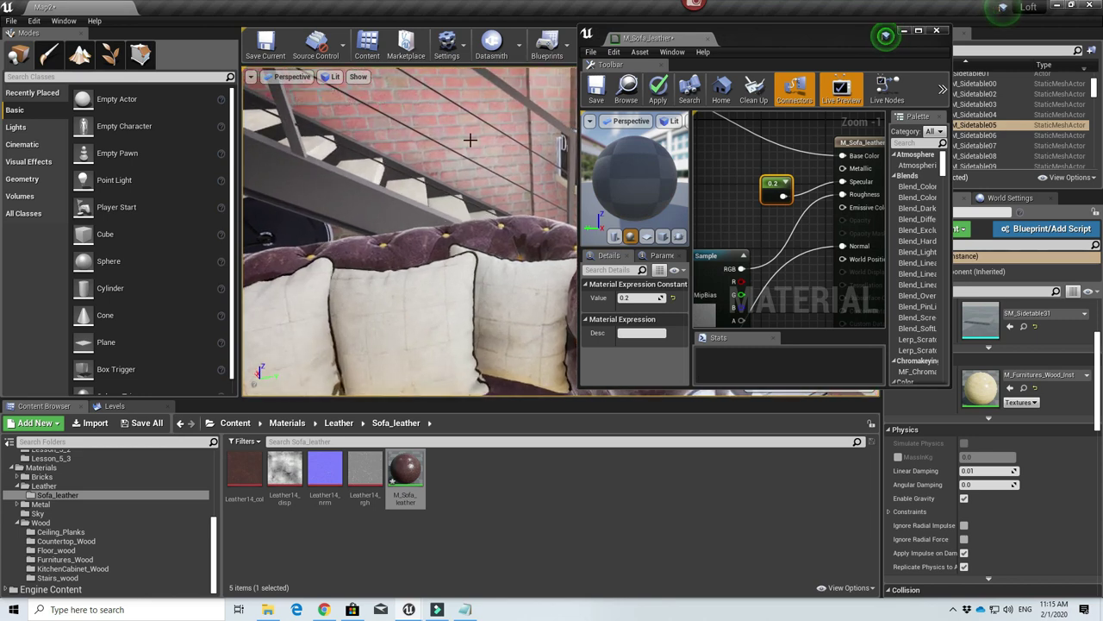
right_click(512, 145)
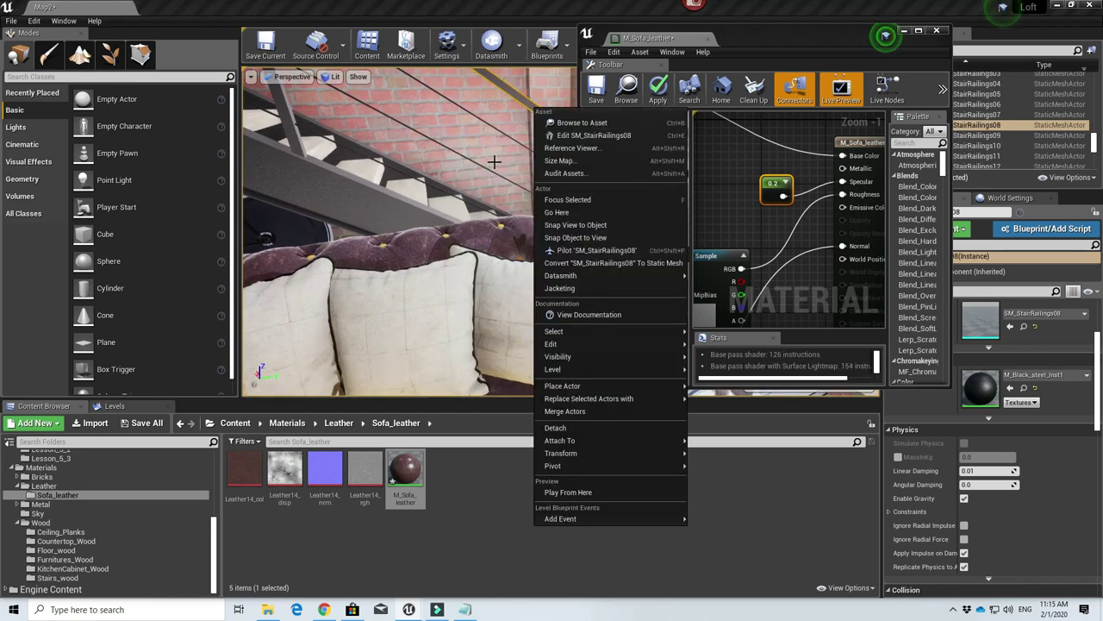
click(489, 139)
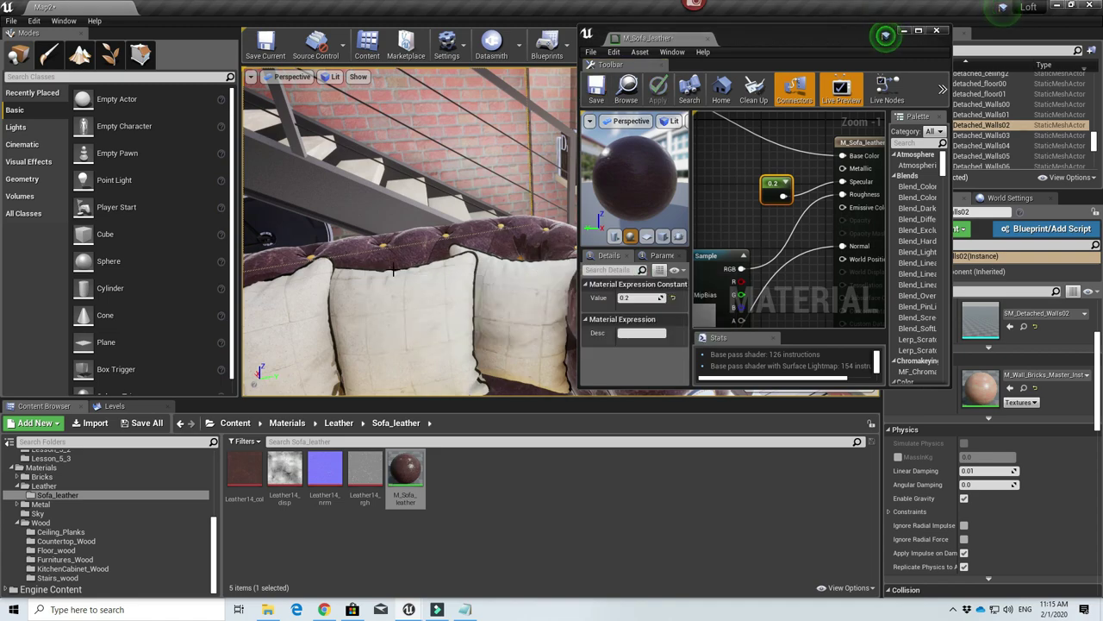
right_drag(393, 268, 353, 336)
right_drag(453, 302, 448, 323)
click(449, 323)
right_drag(402, 217, 388, 250)
click(402, 216)
- Add a TextureCoordinate node feeding the A input of a new Multiply node, and wire the Multiply output to the height texture's UVs
scroll(710, 216, down, 2)
right_drag(709, 217, 849, 243)
scroll(797, 223, down, 2)
scroll(708, 250, up, 1)
right_drag(707, 252, 744, 255)
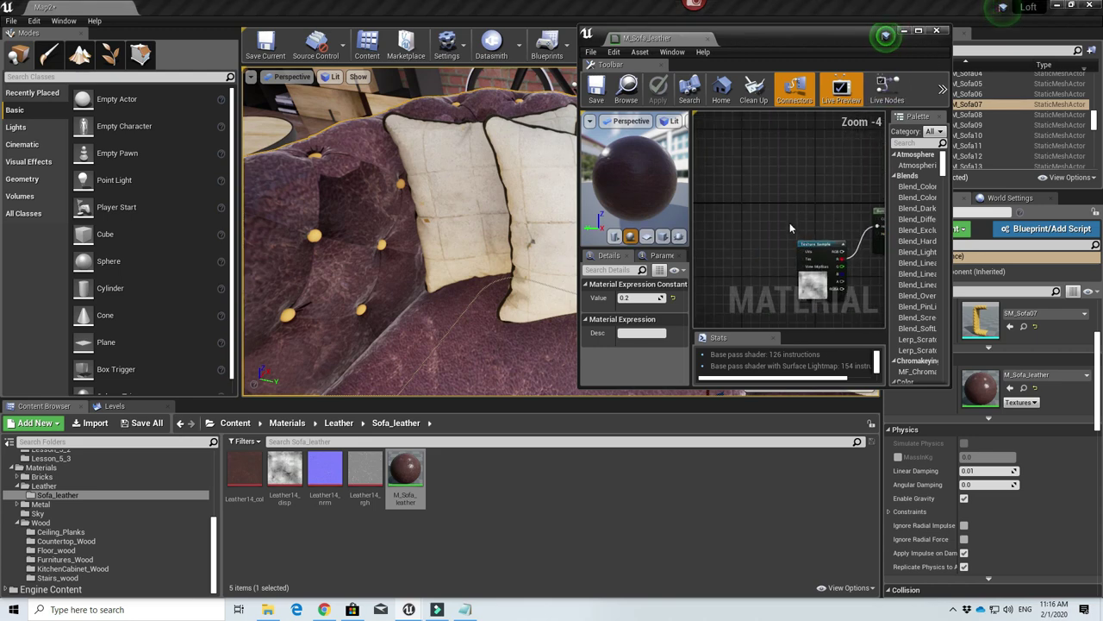
right_click(727, 197)
text(texturecoord)
key(Return)
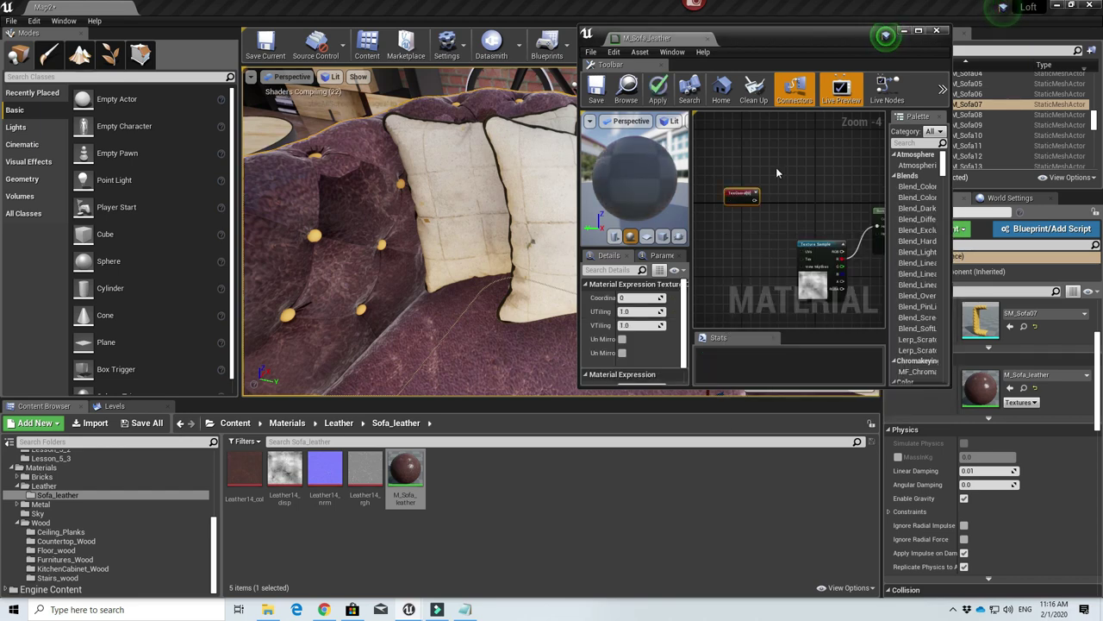
right_click(783, 174)
text(multiply)
key(Return)
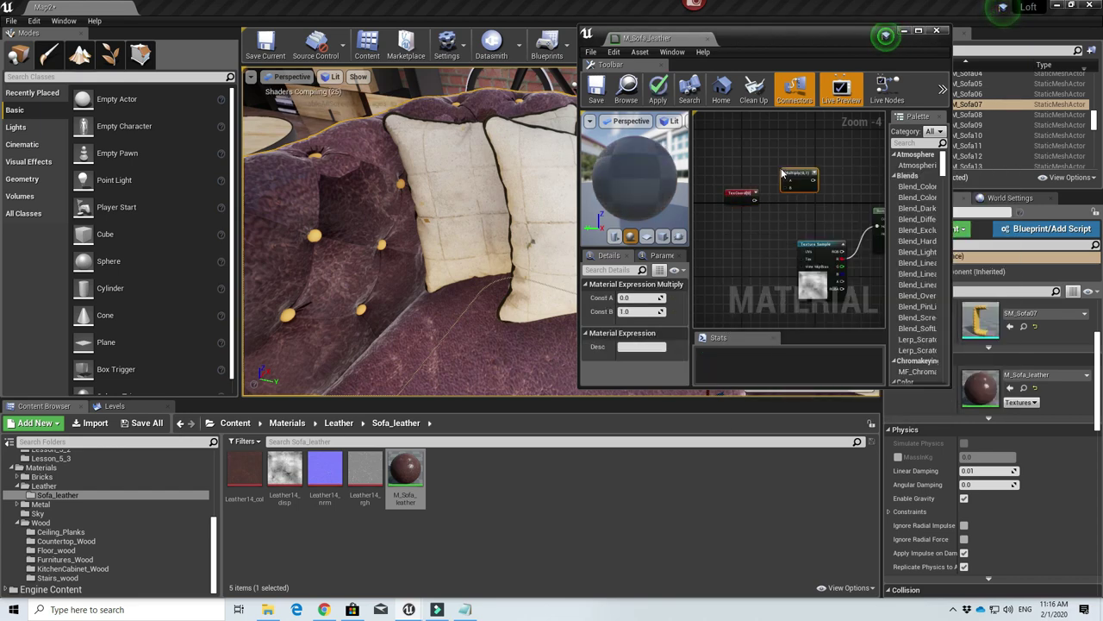
drag(756, 200, 795, 250)
drag(812, 180, 884, 235)
drag(884, 236, 627, 218)
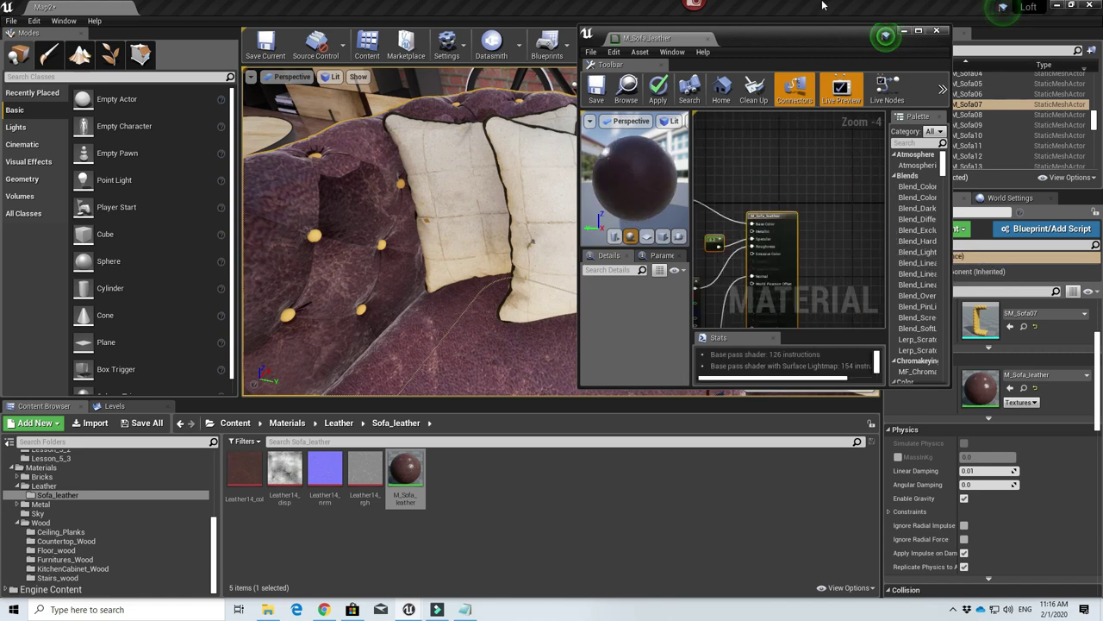
- Connect the Multiply output to the Coordinate input of the BumpOffset node
click(754, 163)
scroll(757, 169, down, 2)
right_drag(759, 175, 849, 200)
scroll(728, 209, up, 3)
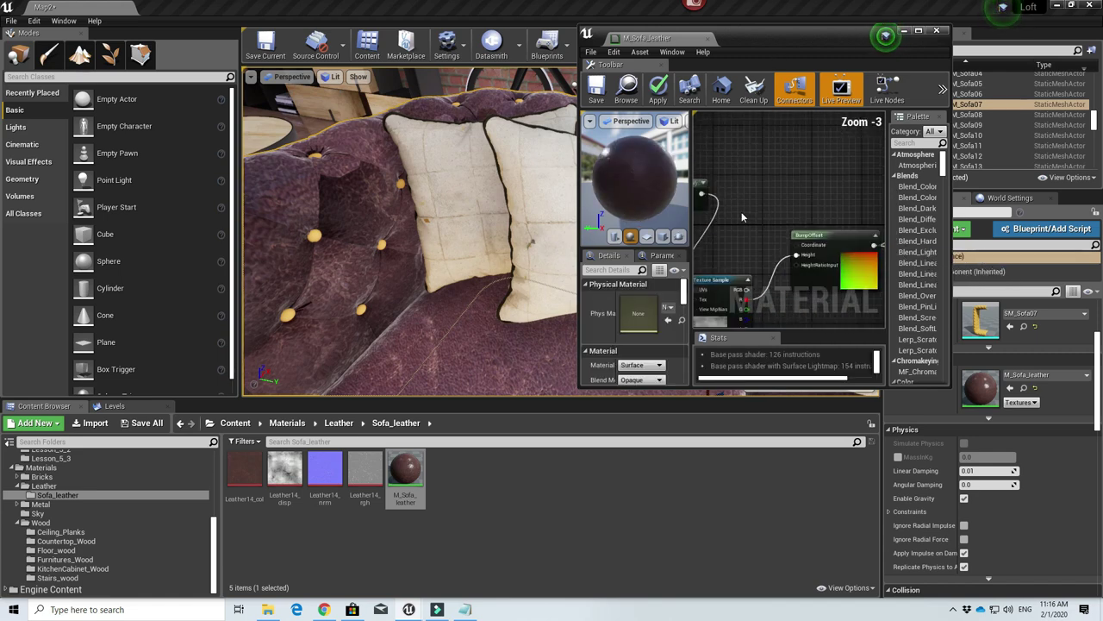
right_drag(728, 211, 779, 208)
drag(849, 256, 849, 256)
- Feed a Constant of 1, converted to a parameter named UV Size, into the Multiply's B input, and save and close the material
right_drag(756, 246, 815, 250)
right_click(734, 257)
text(cons)
key(Return)
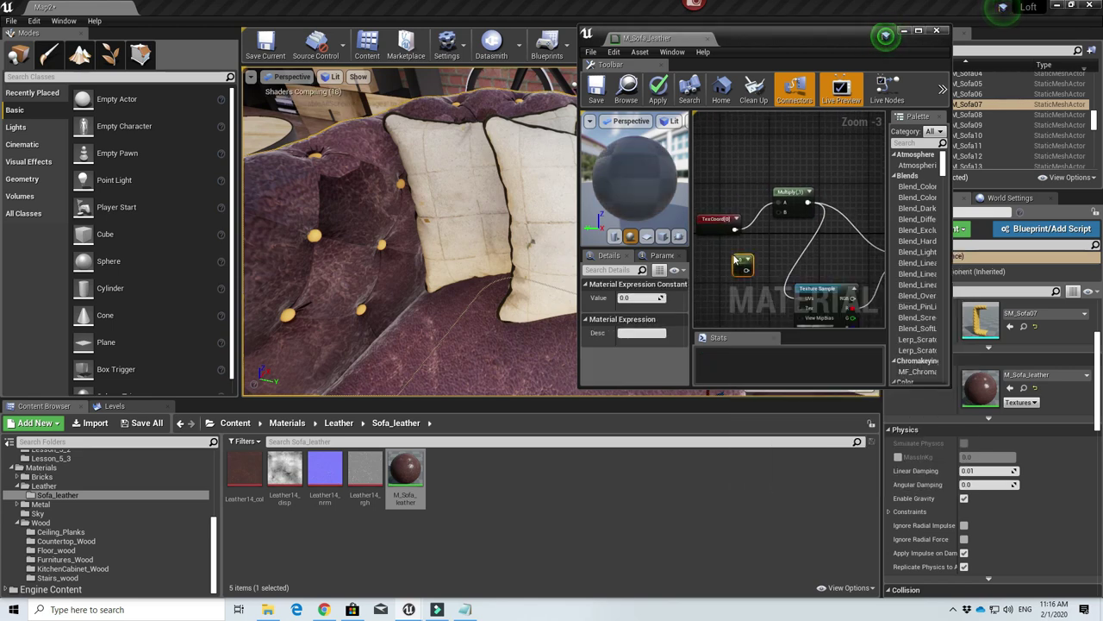
drag(745, 274, 780, 212)
right_click(740, 266)
click(743, 266)
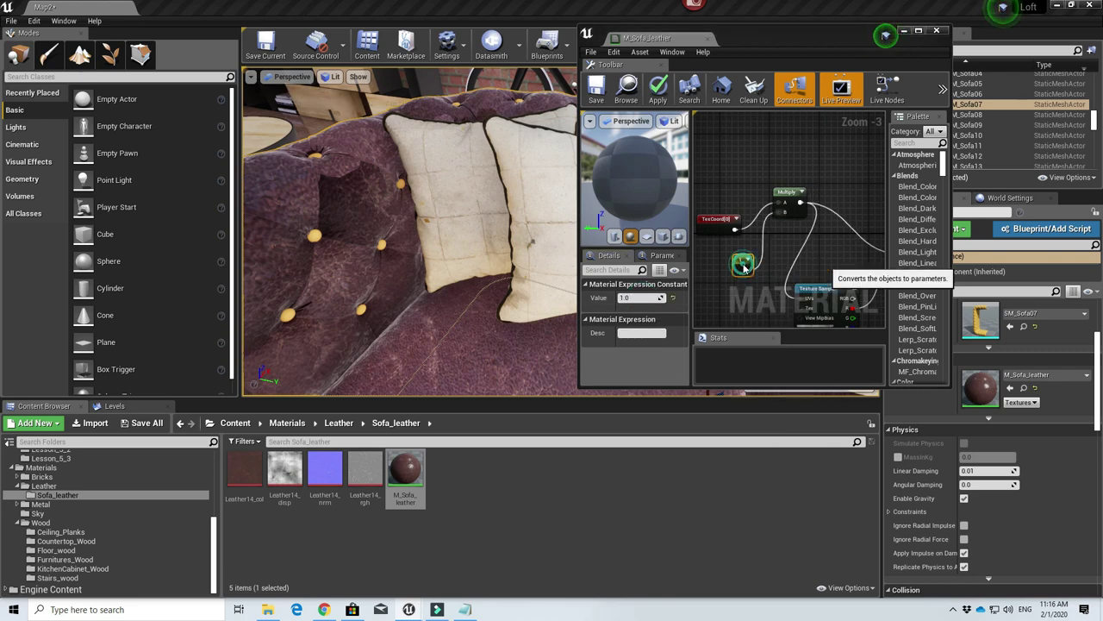
text(UV SI)
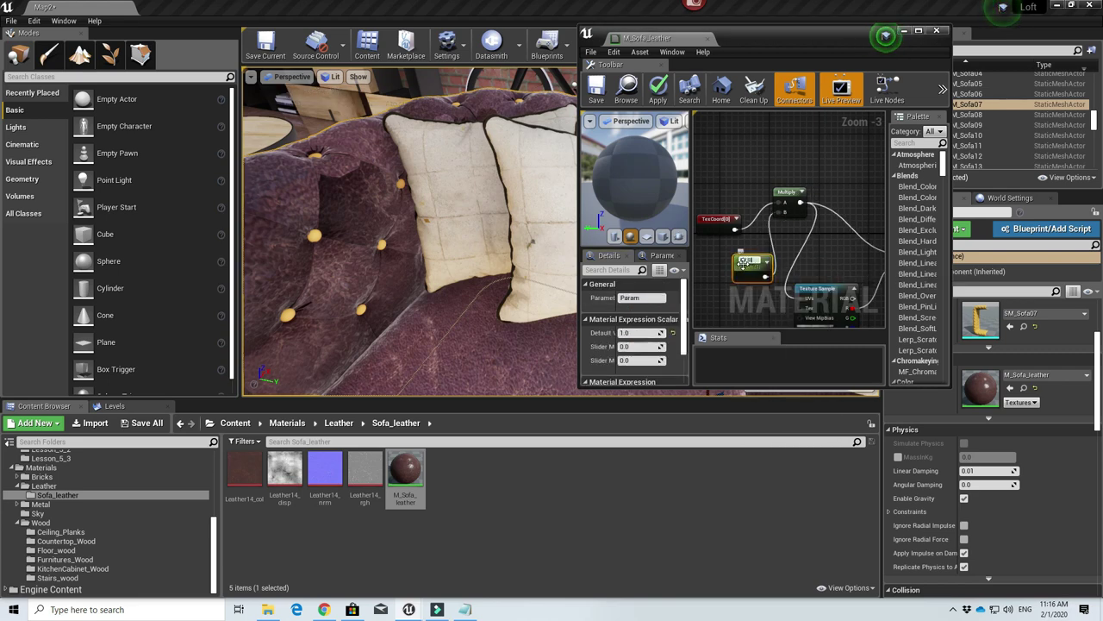
text(ze)
key(Return)
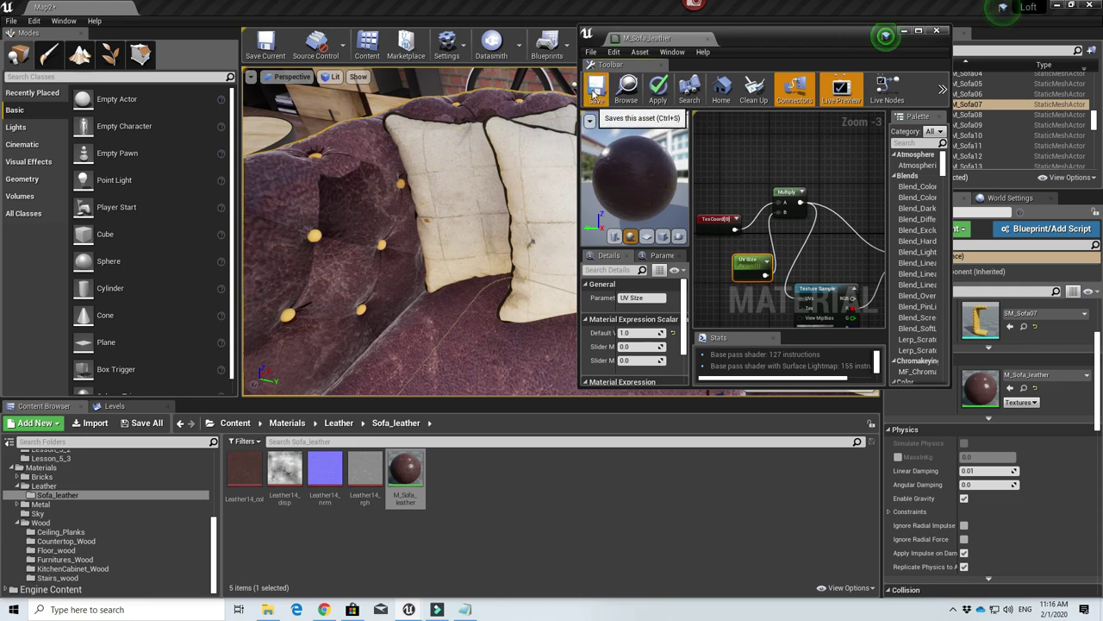
click(594, 95)
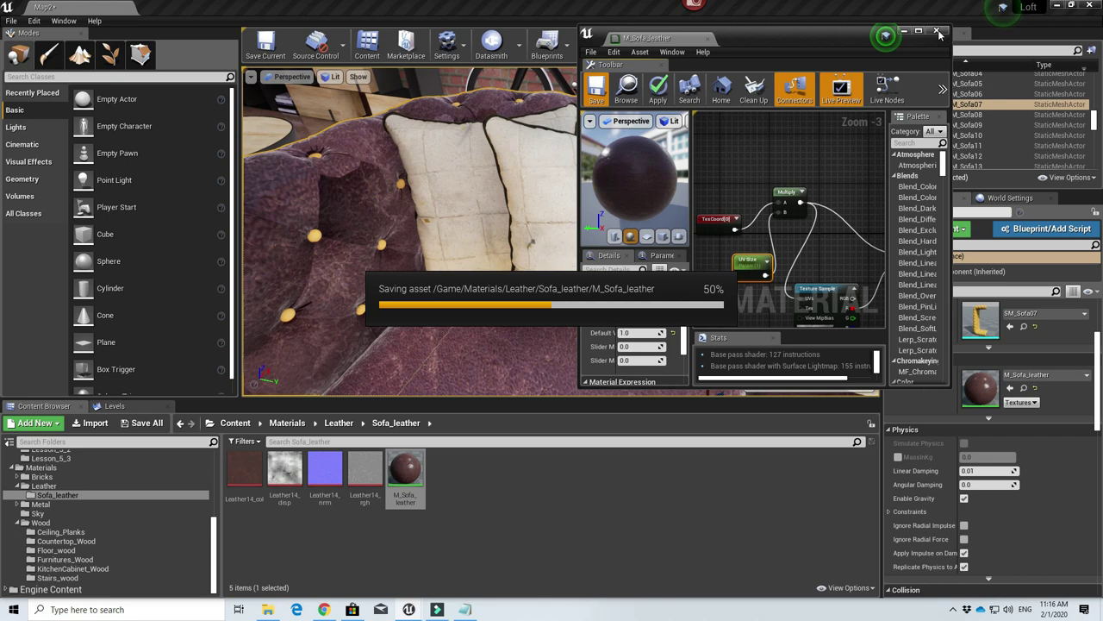
click(938, 32)
- Create a material instance of M_Sofa_leather and apply it to the tufted back and arms of the sofa
right_click(409, 463)
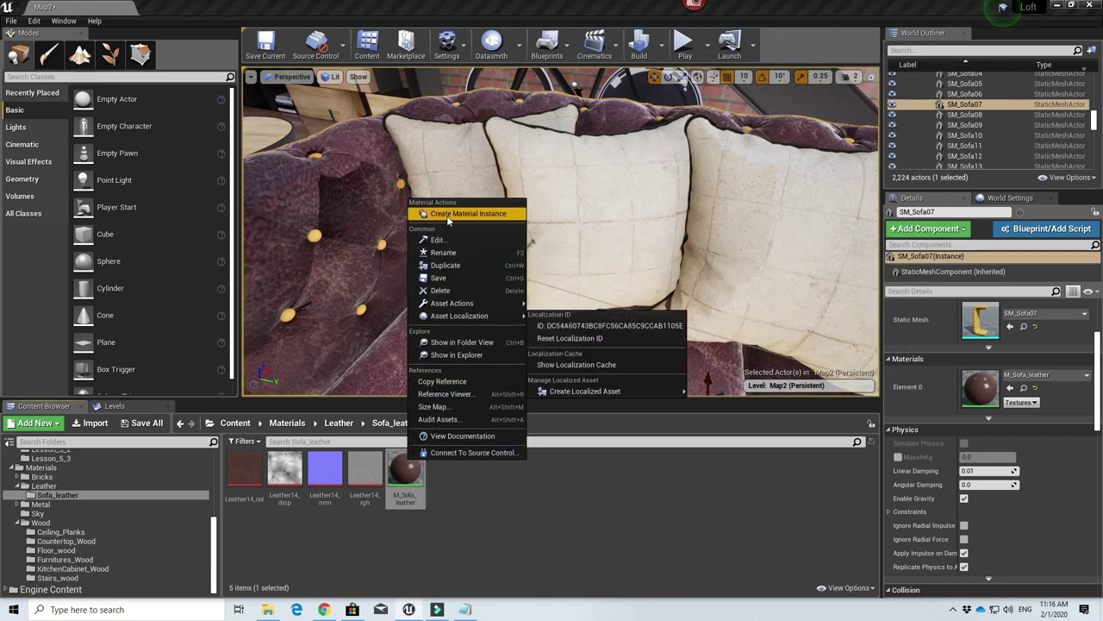
click(448, 213)
drag(446, 470, 393, 315)
- Override UV Size in M_Sofa_leather_Inst with 5, then inspect the tufted arm and select the seat cushion
double_click(446, 472)
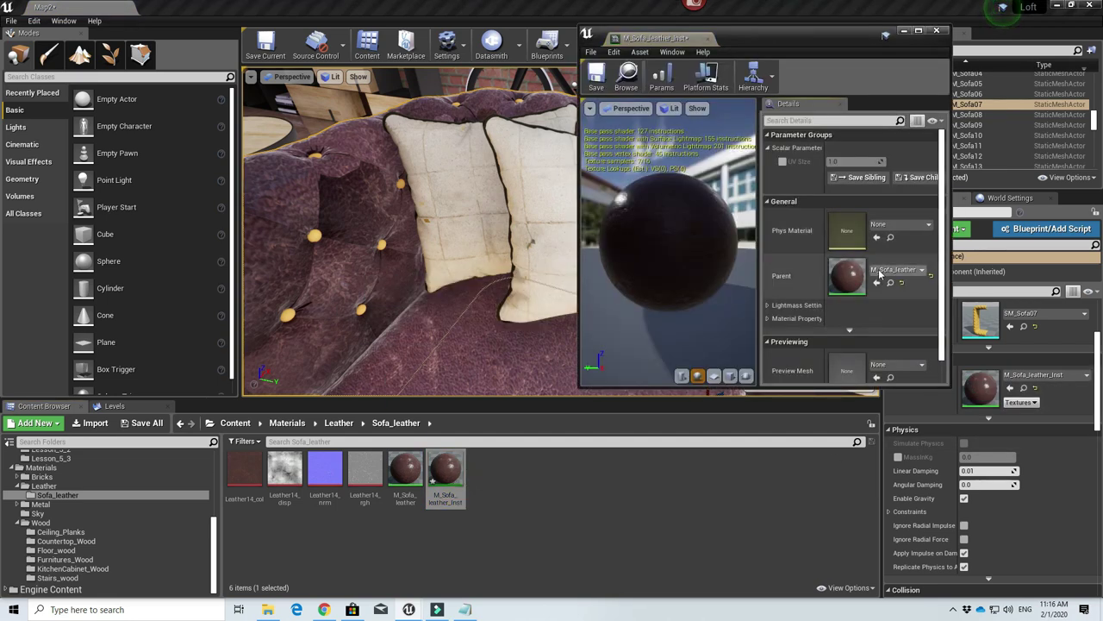
click(782, 162)
click(835, 162)
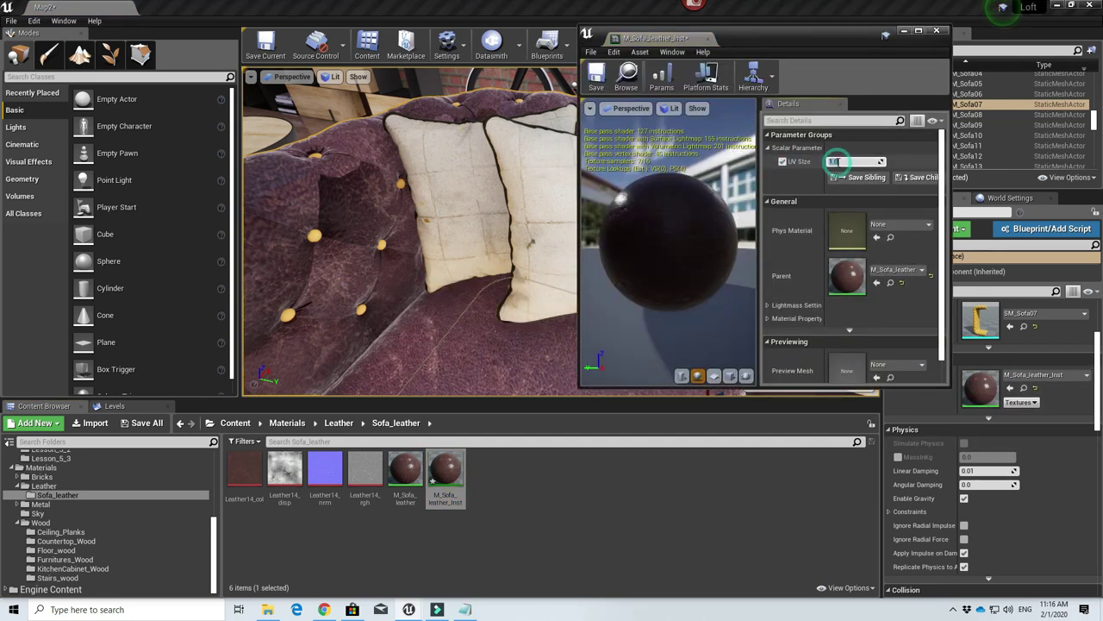
text(5)
right_drag(414, 241, 271, 250)
right_drag(332, 228, 350, 307)
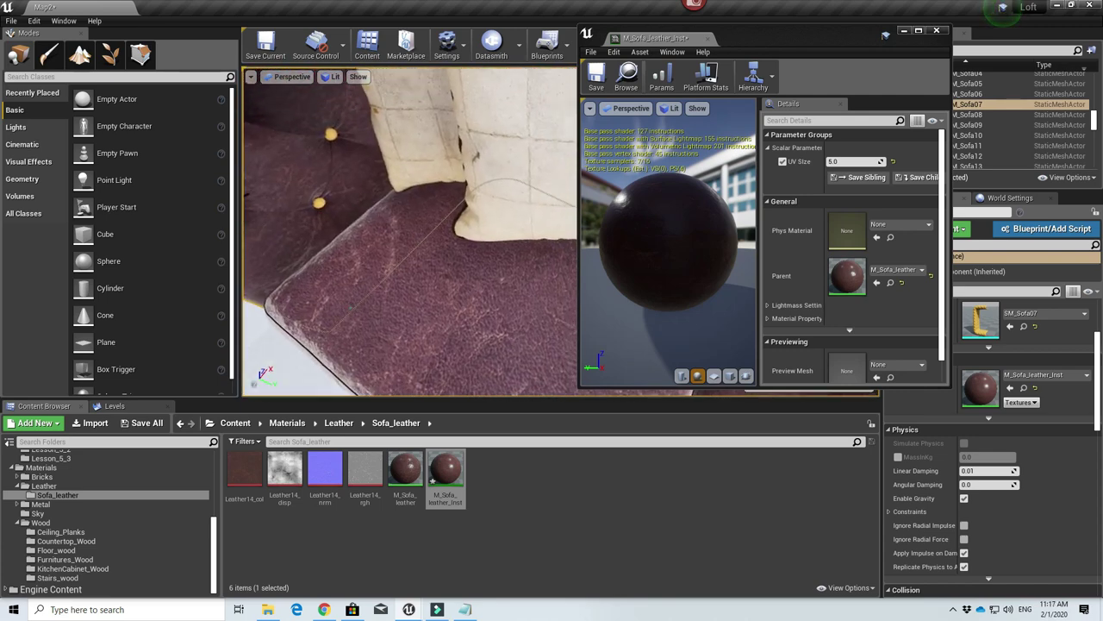
click(350, 307)
right_click(446, 468)
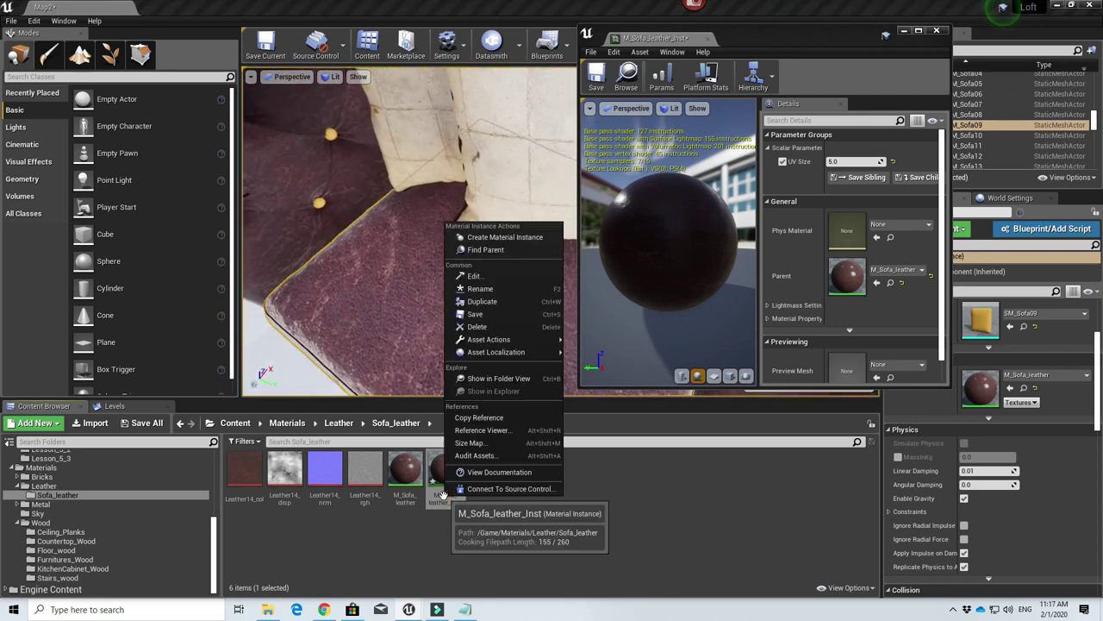
click(492, 238)
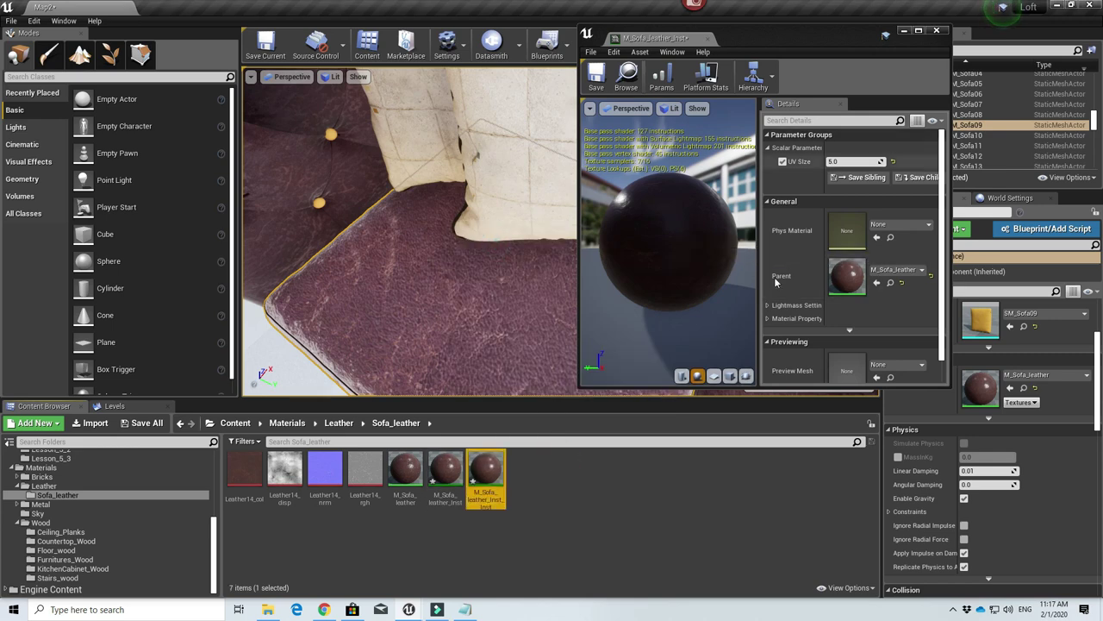
key(Delete)
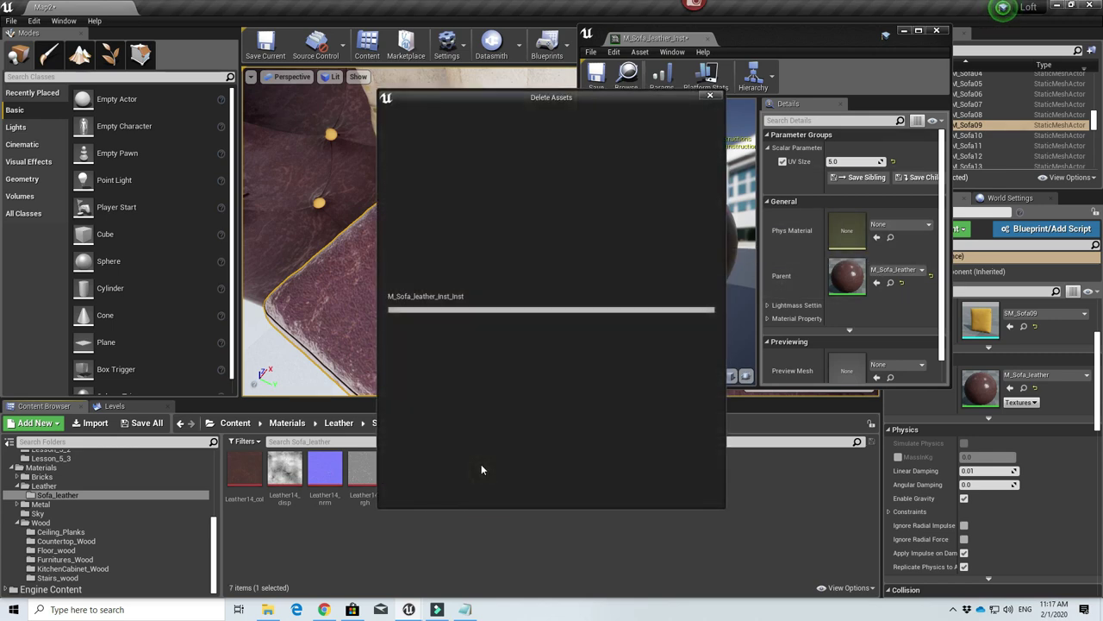
click(500, 485)
- Duplicate M_Sofa_leather_Inst as M_Sofa_leather_Inst1, set the copy's UV Size to 3, and apply it to the seat cushion
right_click(454, 470)
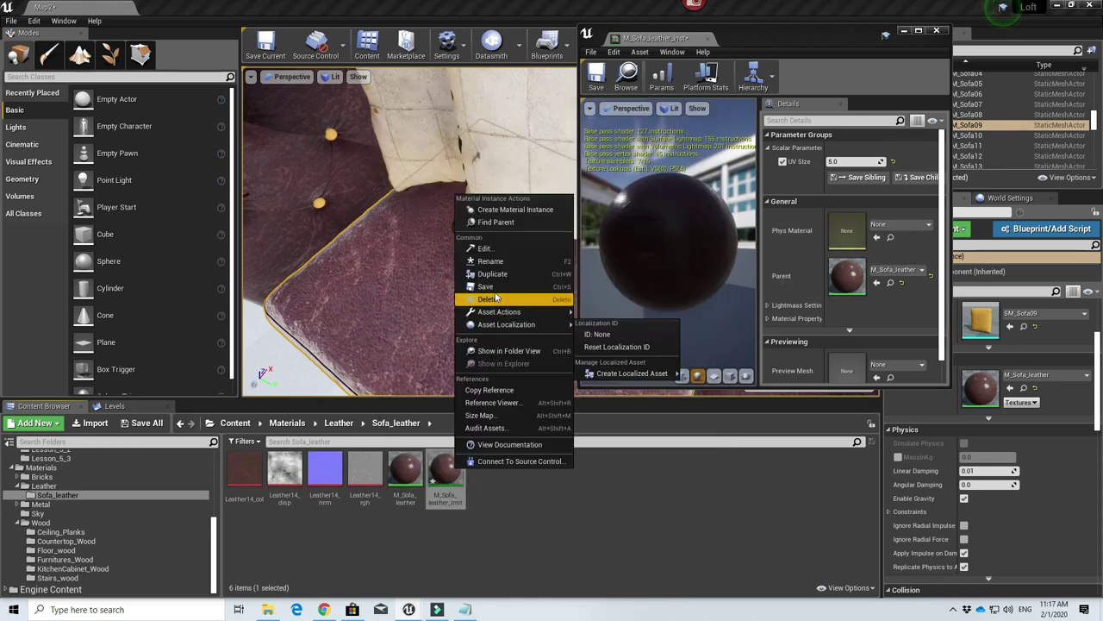
click(492, 273)
double_click(486, 472)
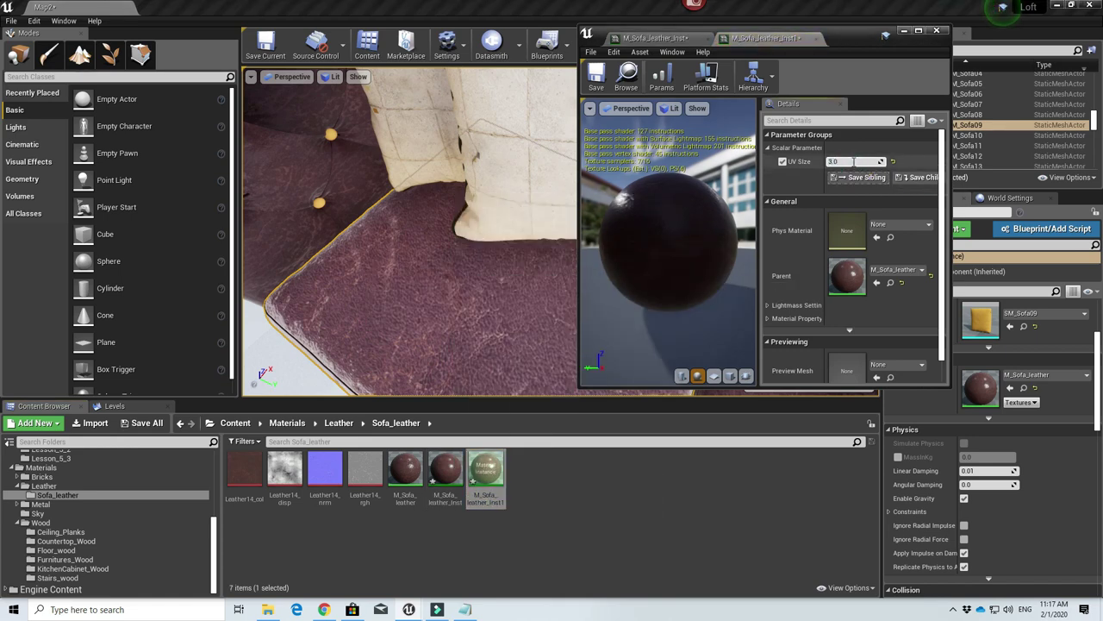
drag(488, 472, 470, 338)
- Inspect the sofa leather and the surrounding loft, then save M_Sofa_leather_Inst1 and close the instance editor
right_drag(471, 338, 448, 338)
right_drag(529, 336, 444, 319)
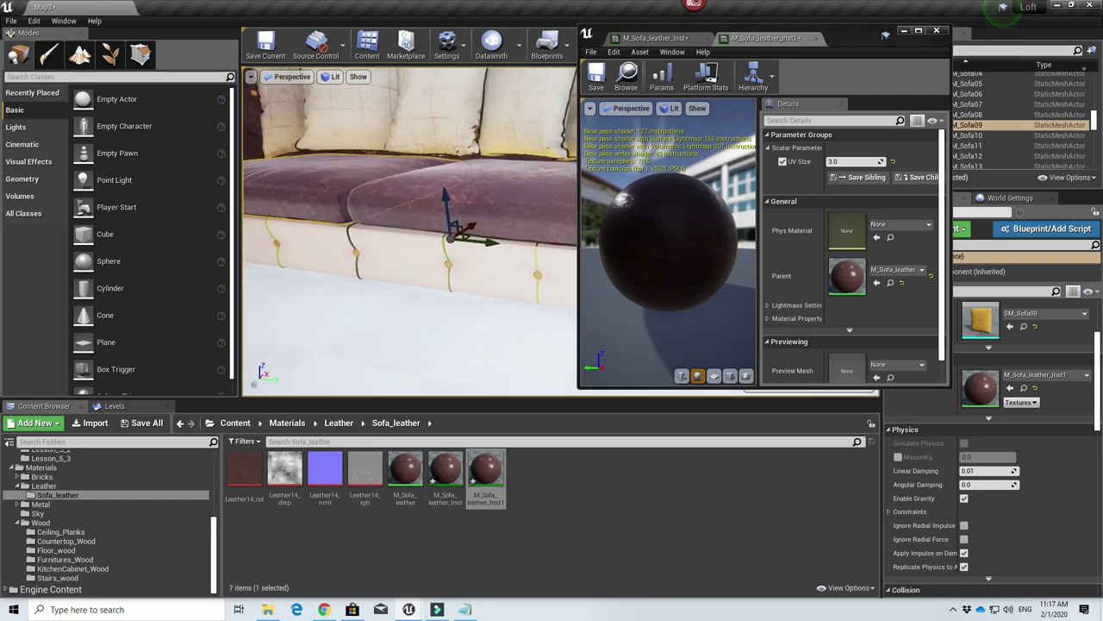
right_drag(444, 302, 406, 267)
right_drag(310, 292, 306, 289)
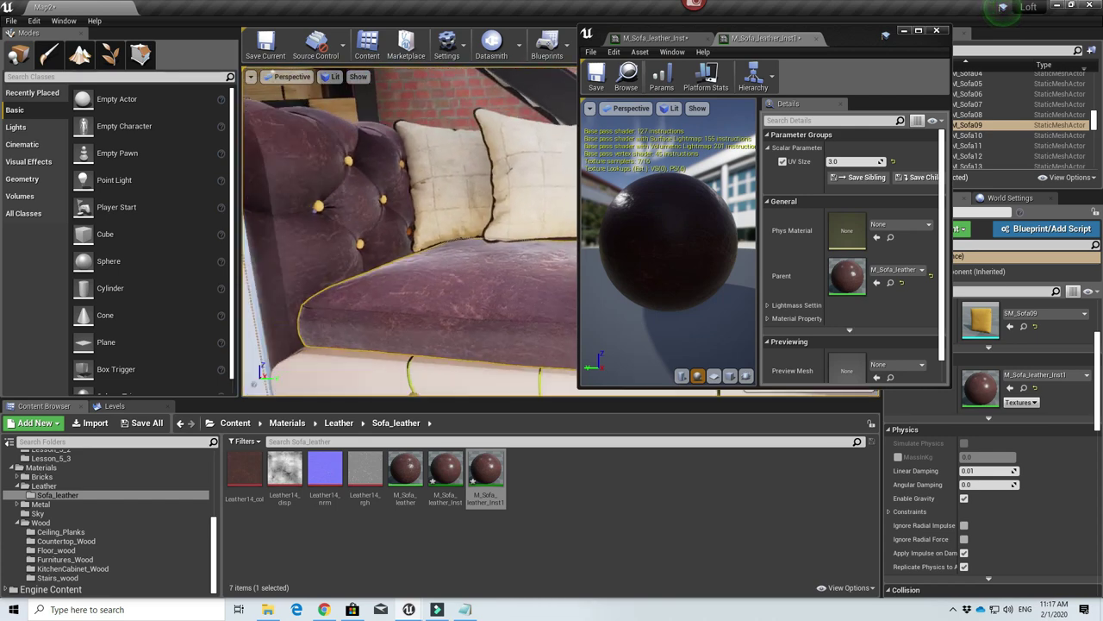
right_drag(405, 259, 332, 251)
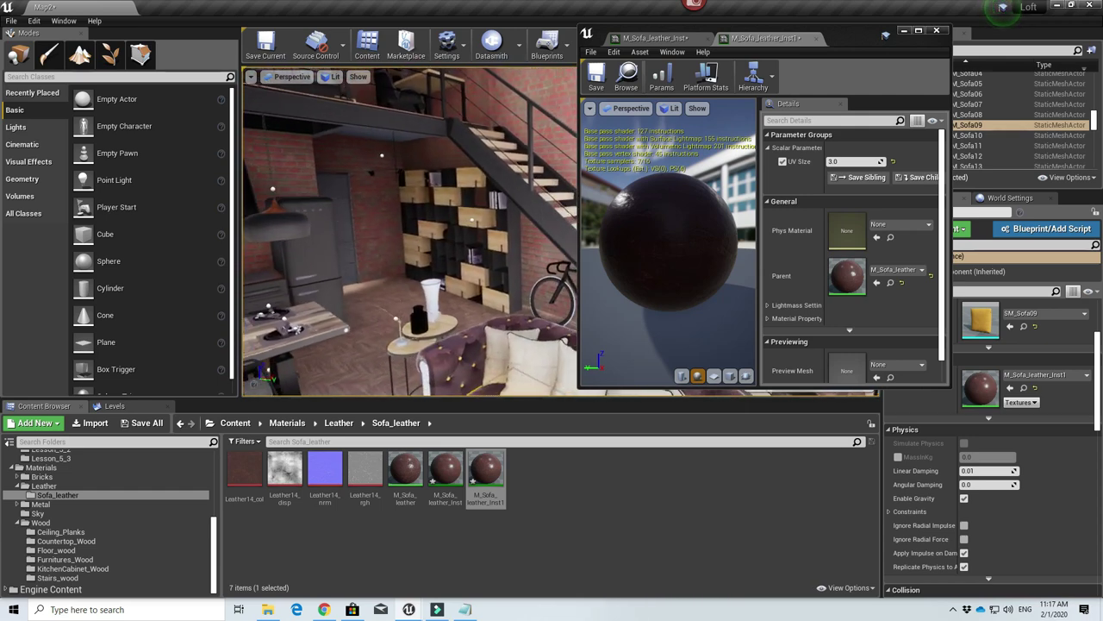
click(597, 86)
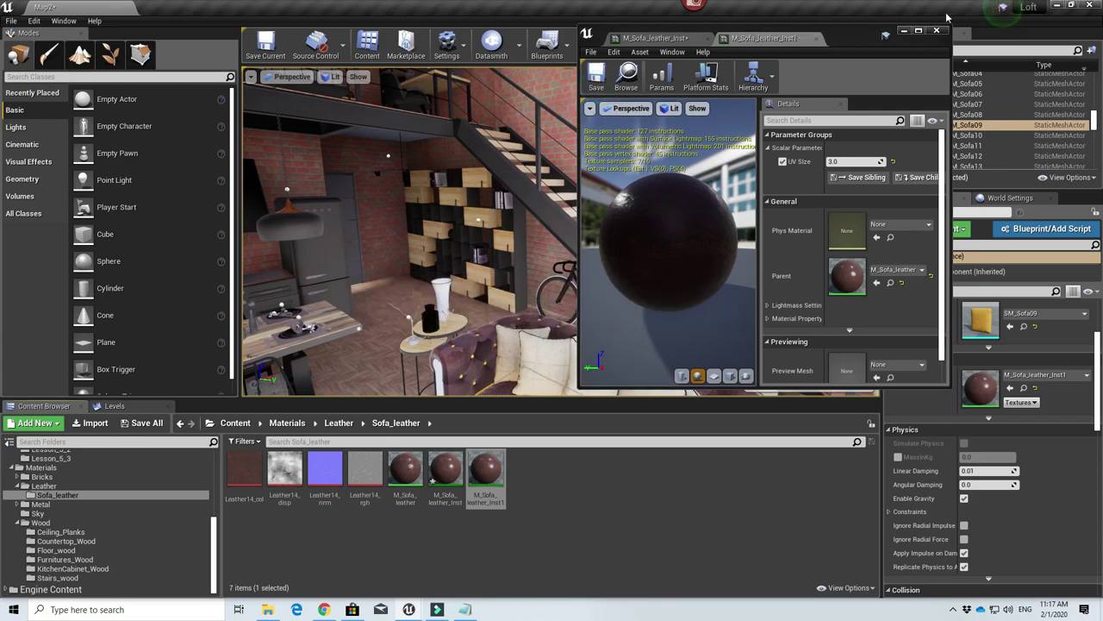
click(937, 31)
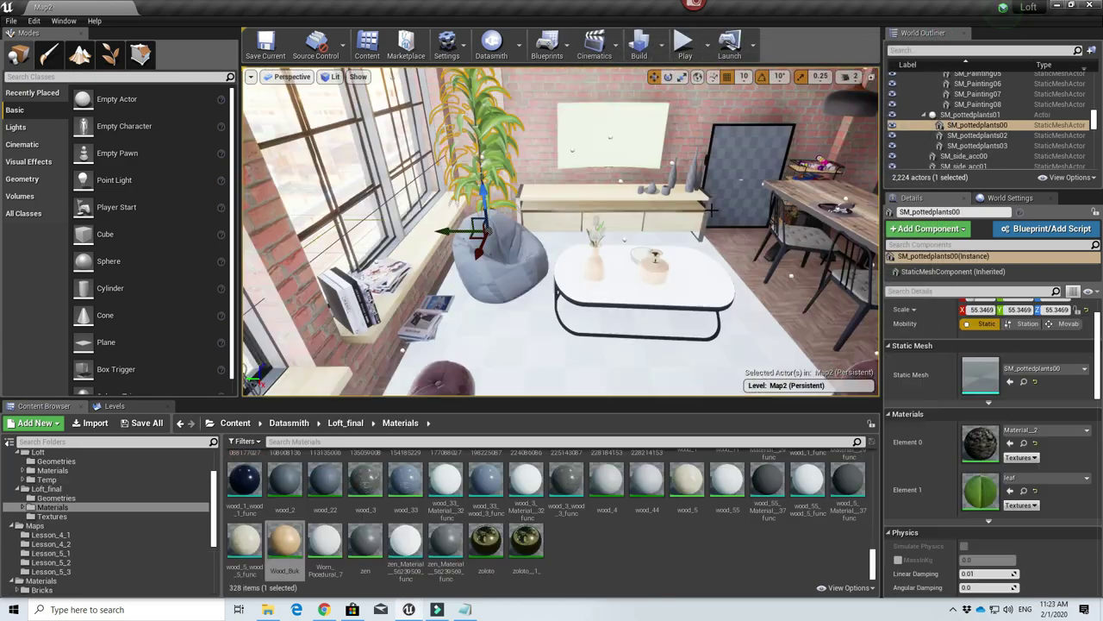
- Select the tall potted plant by the window and open its leaf material instance followed by the parent leaf material
right_drag(560, 233, 707, 142)
right_drag(584, 306, 604, 293)
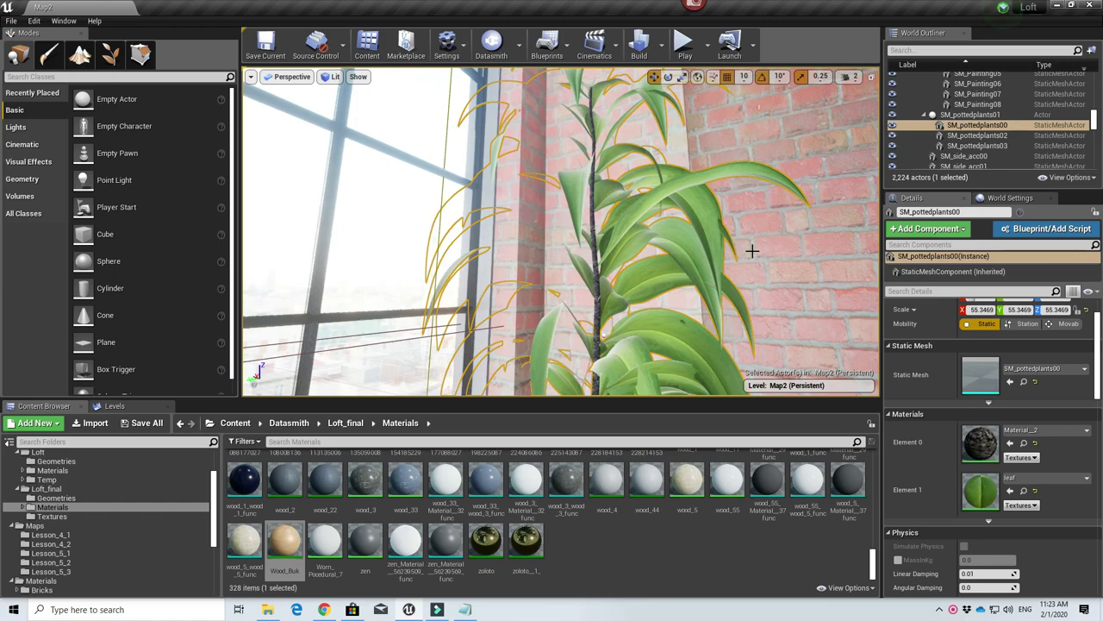
click(680, 277)
right_drag(665, 249, 711, 250)
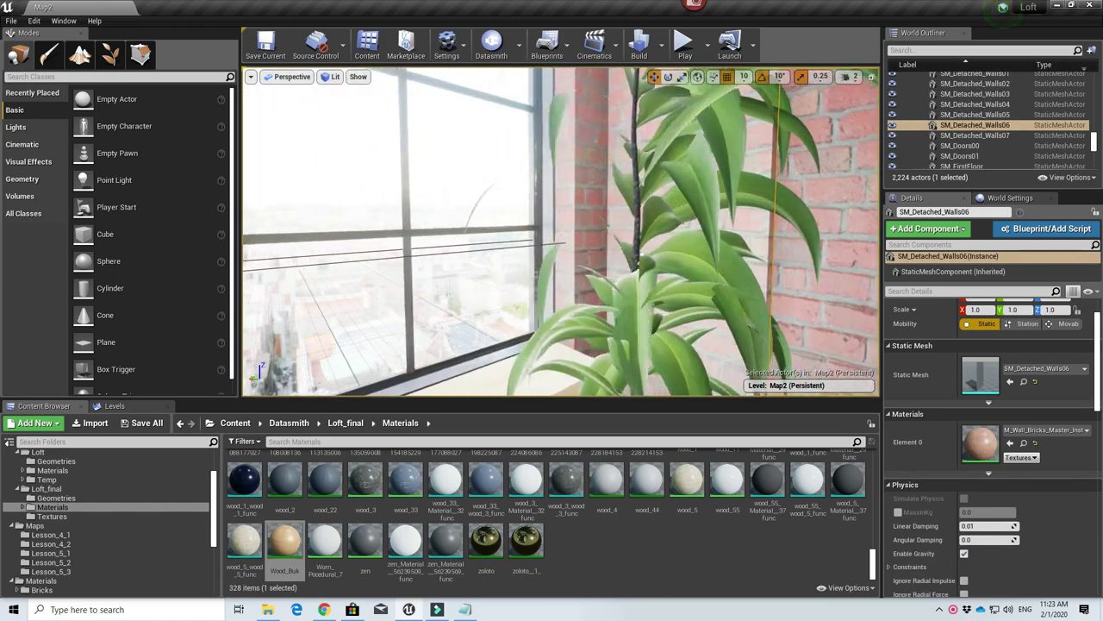
click(626, 162)
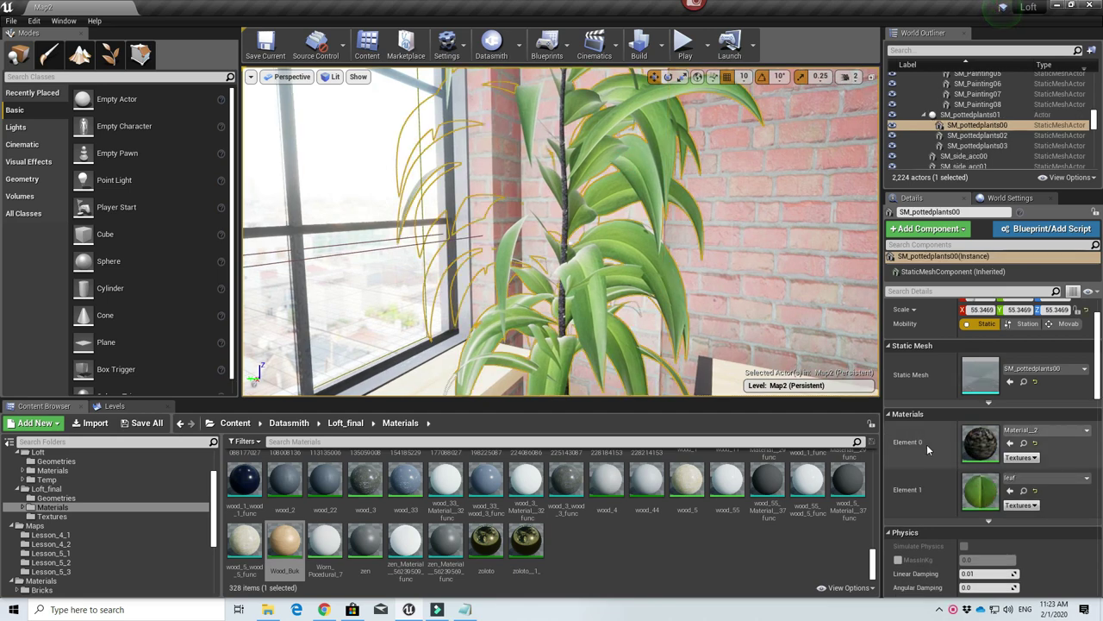
double_click(981, 490)
scroll(845, 344, down, 5)
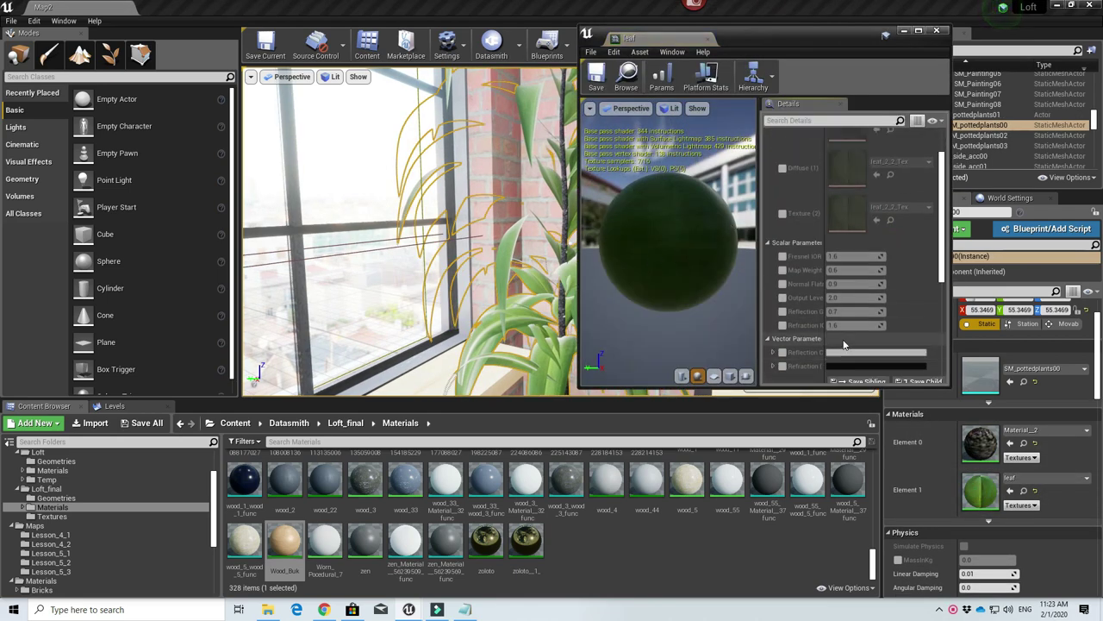
double_click(845, 343)
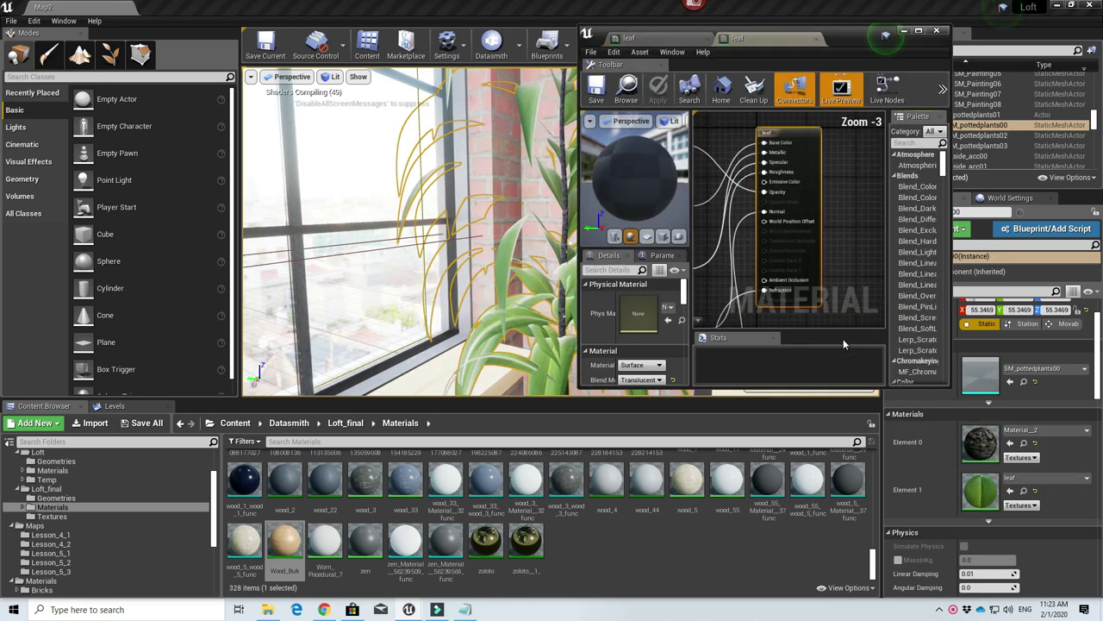
- Set the leaf material's Blend Mode to Opaque and Shading Model to Two Sided Foliage, enable Two Sided, and save it
click(919, 31)
scroll(593, 226, down, 2)
scroll(654, 210, up, 6)
right_drag(661, 200, 663, 234)
click(144, 469)
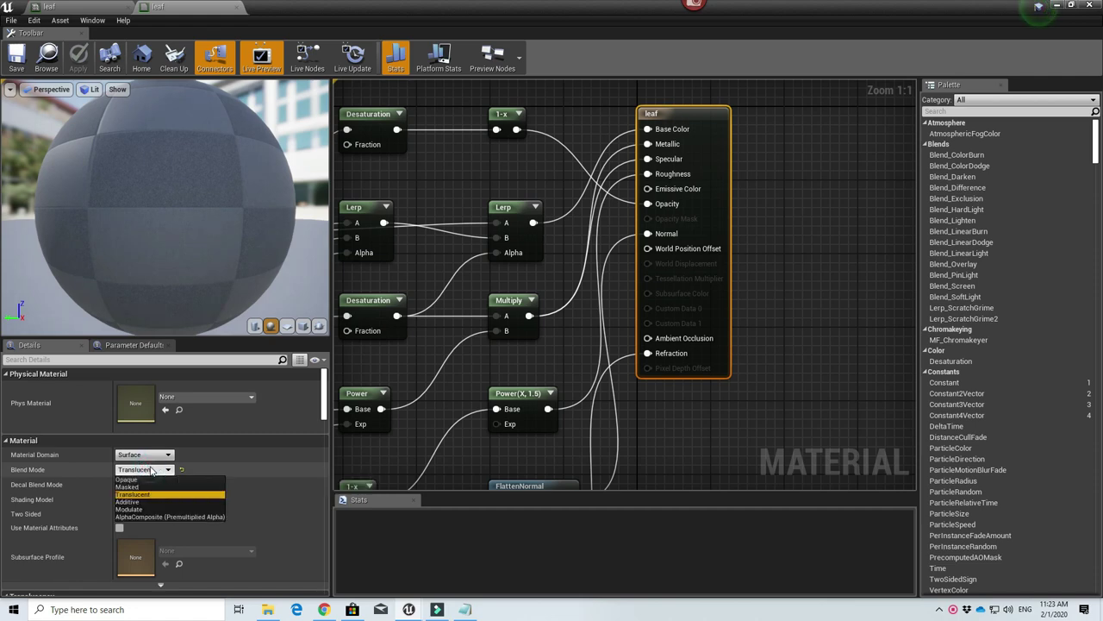
click(134, 480)
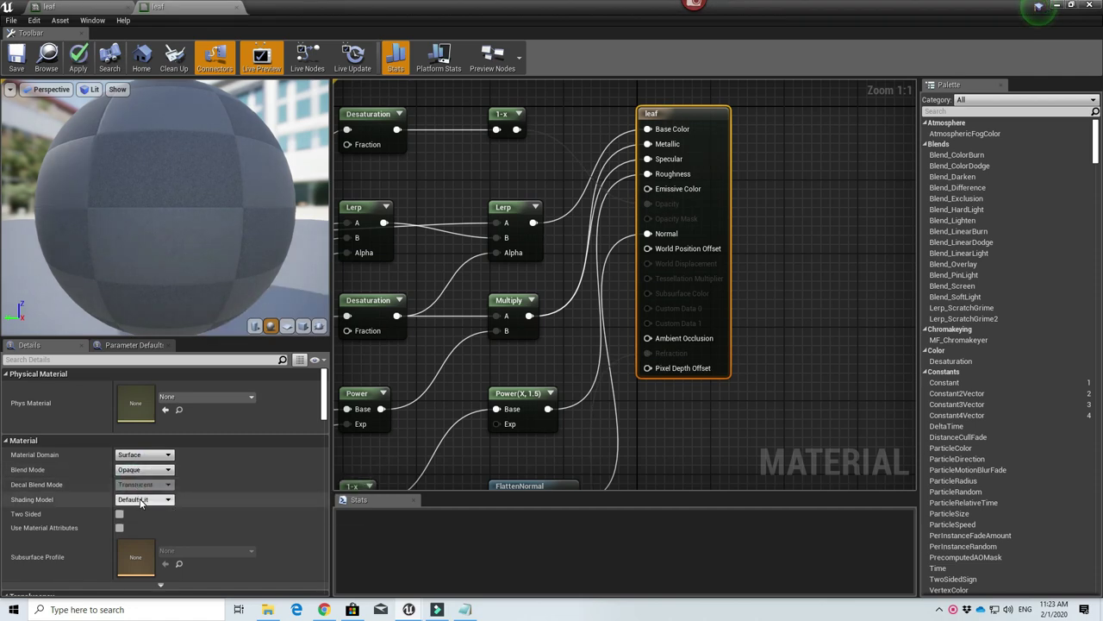
click(144, 502)
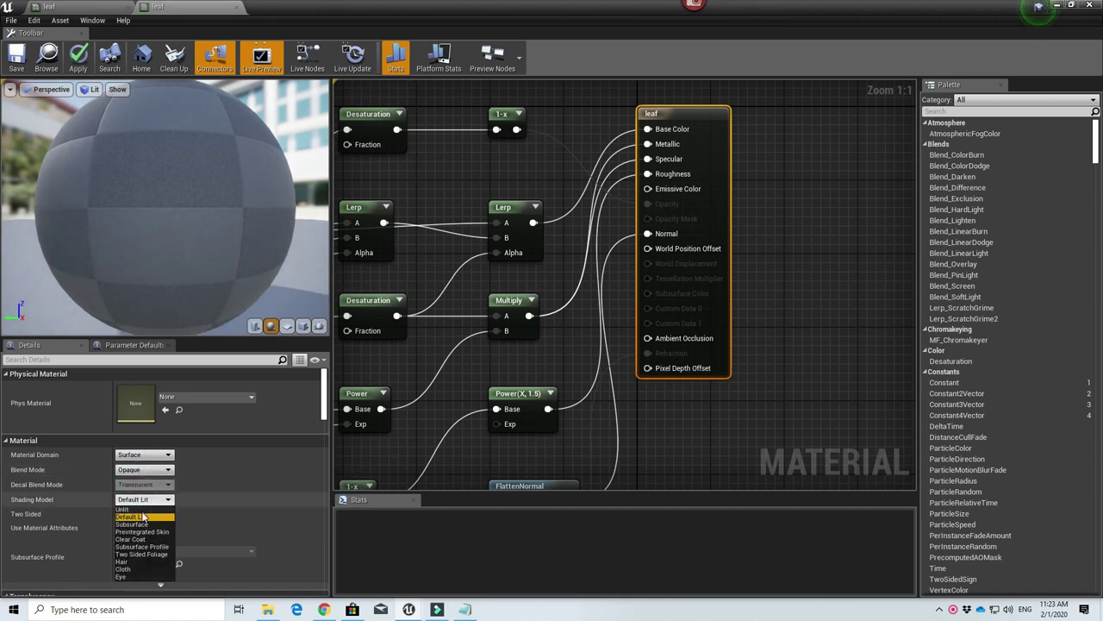
click(135, 554)
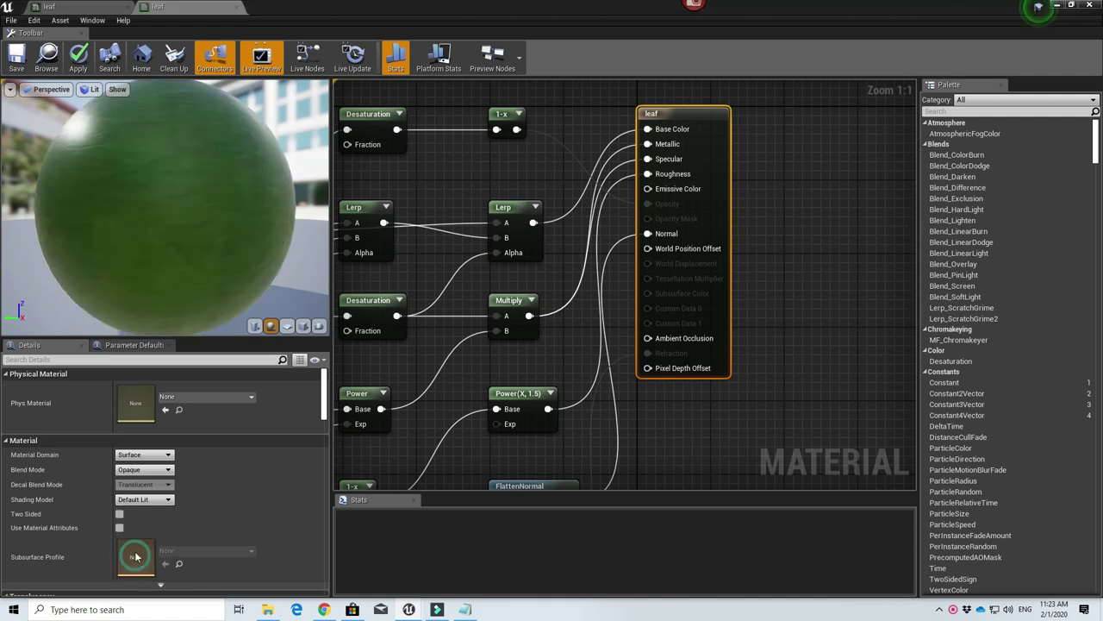
click(120, 513)
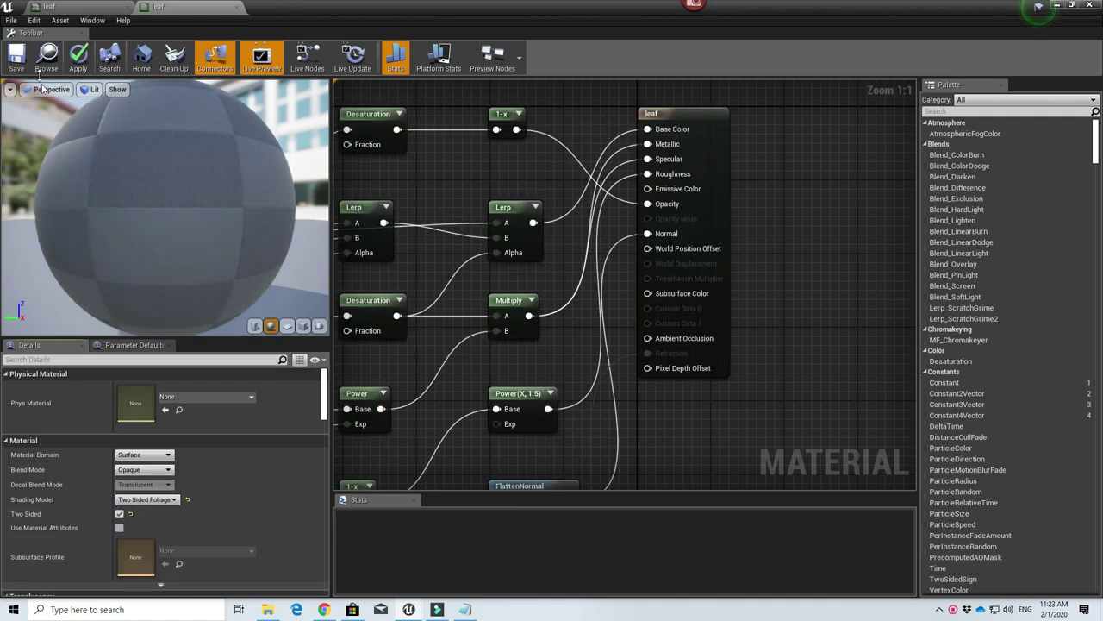
key(ctrl+s)
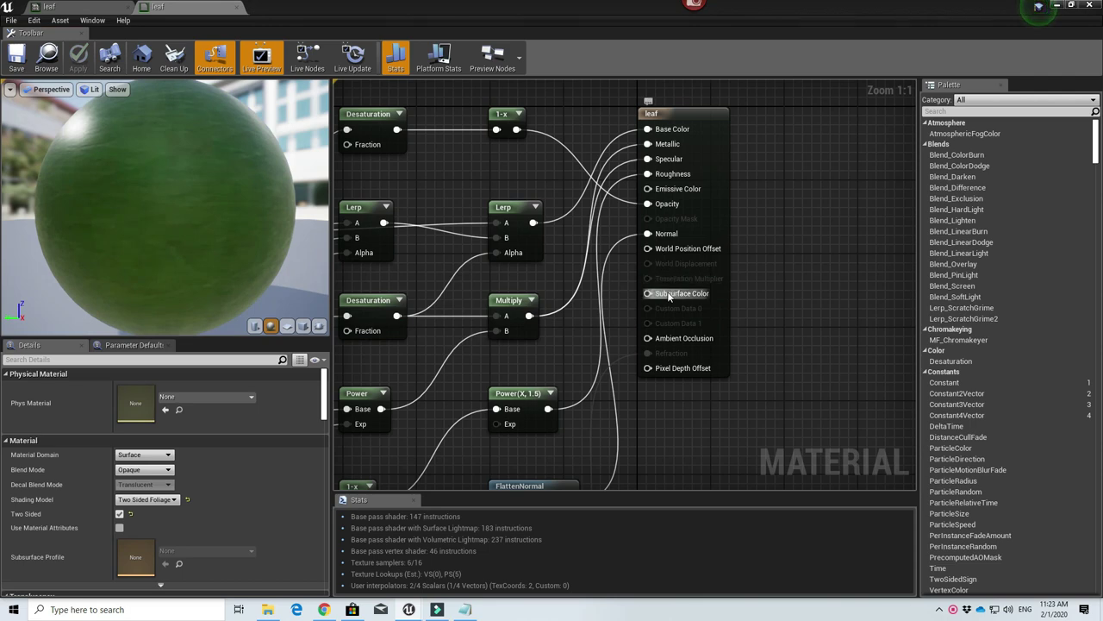
- Connect the RGB output of the Diffuse (1) texture to the leaf material's Subsurface Color input and save the material
scroll(545, 235, down, 3)
scroll(545, 238, up, 2)
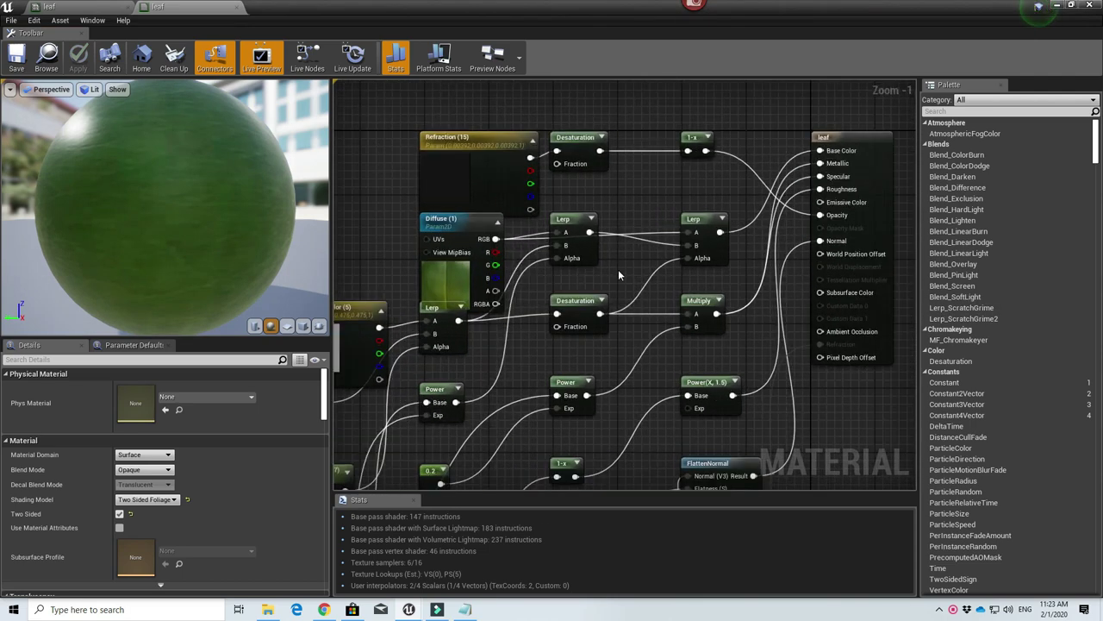
scroll(618, 269, up, 1)
drag(492, 213, 860, 270)
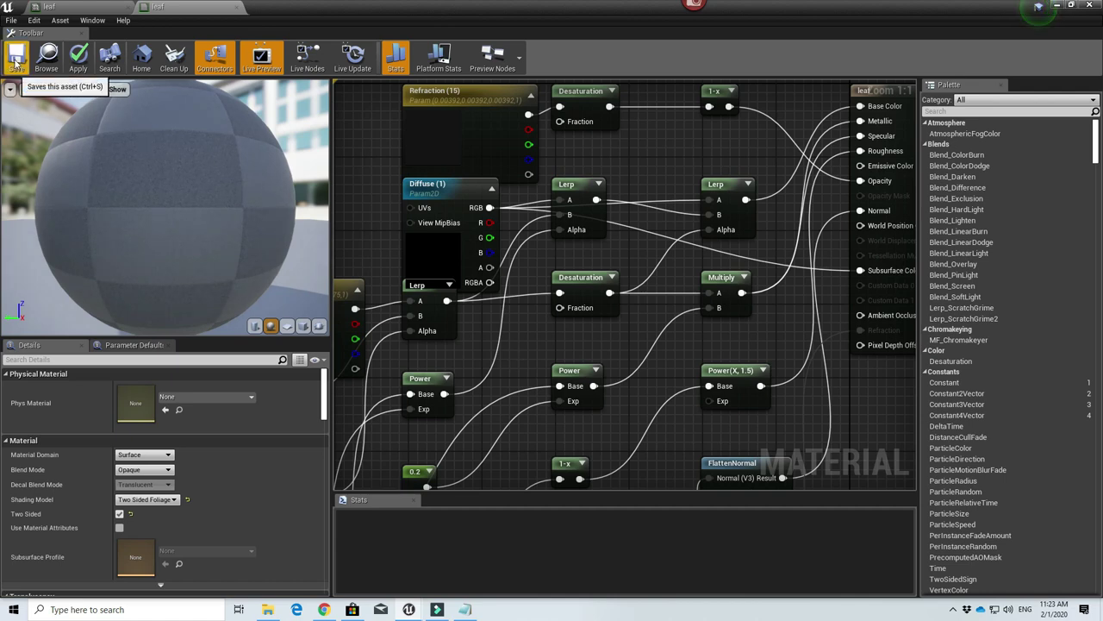
click(1071, 6)
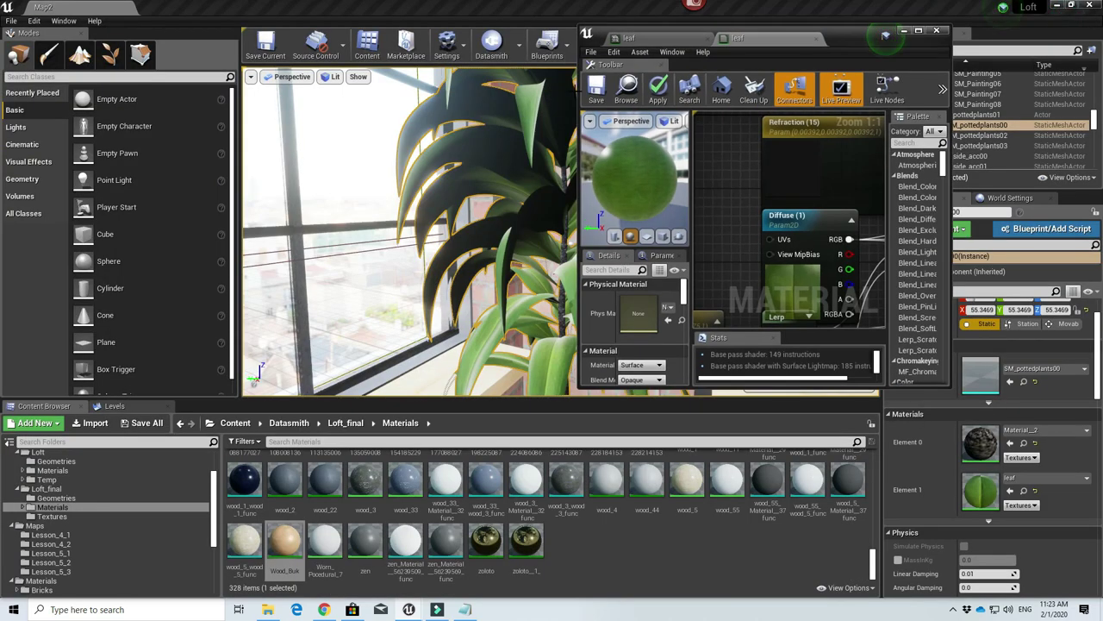
click(592, 93)
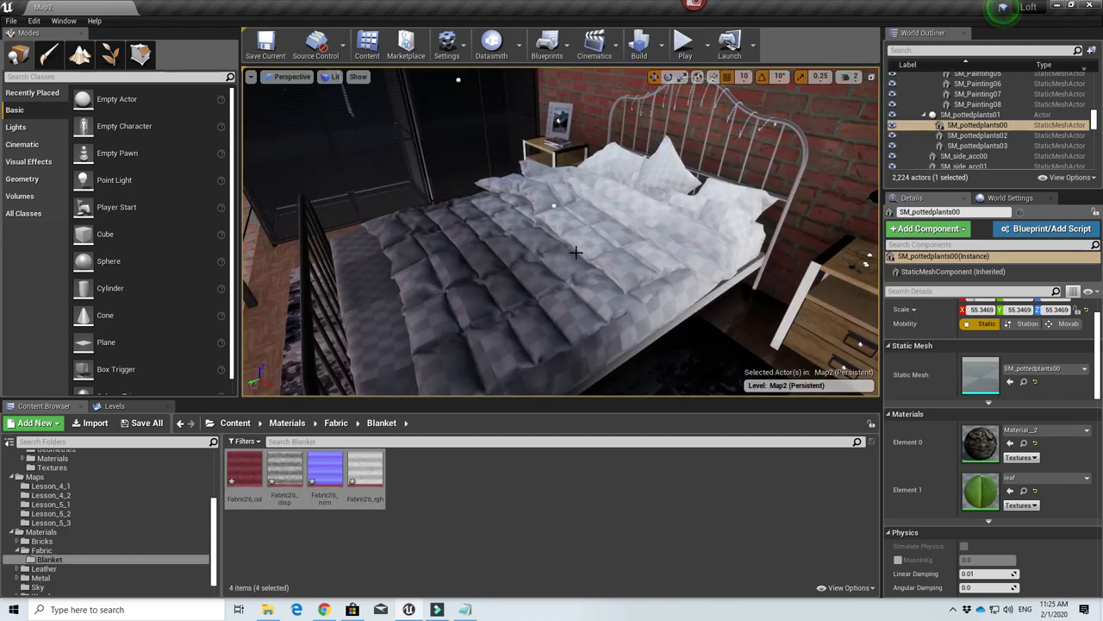
- Examine the bed from several angles and select its quilted blanket, with the Fabric26 textures ready in the Blanket folder
right_drag(576, 253, 500, 288)
right_drag(560, 241, 414, 246)
right_drag(515, 222, 689, 263)
right_drag(457, 262, 450, 263)
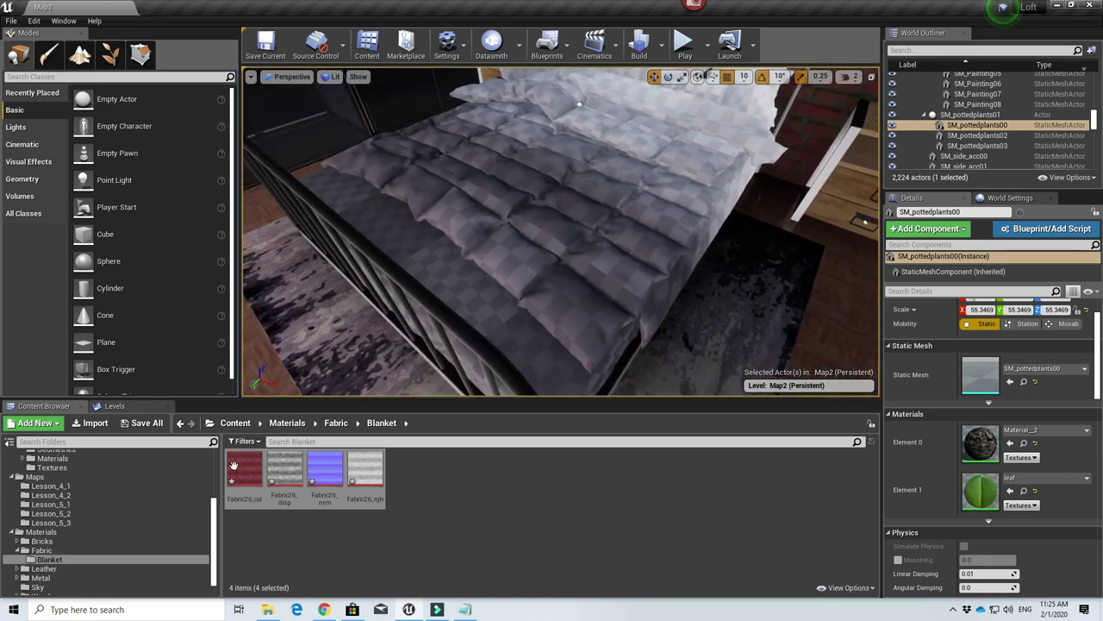
click(244, 470)
click(558, 208)
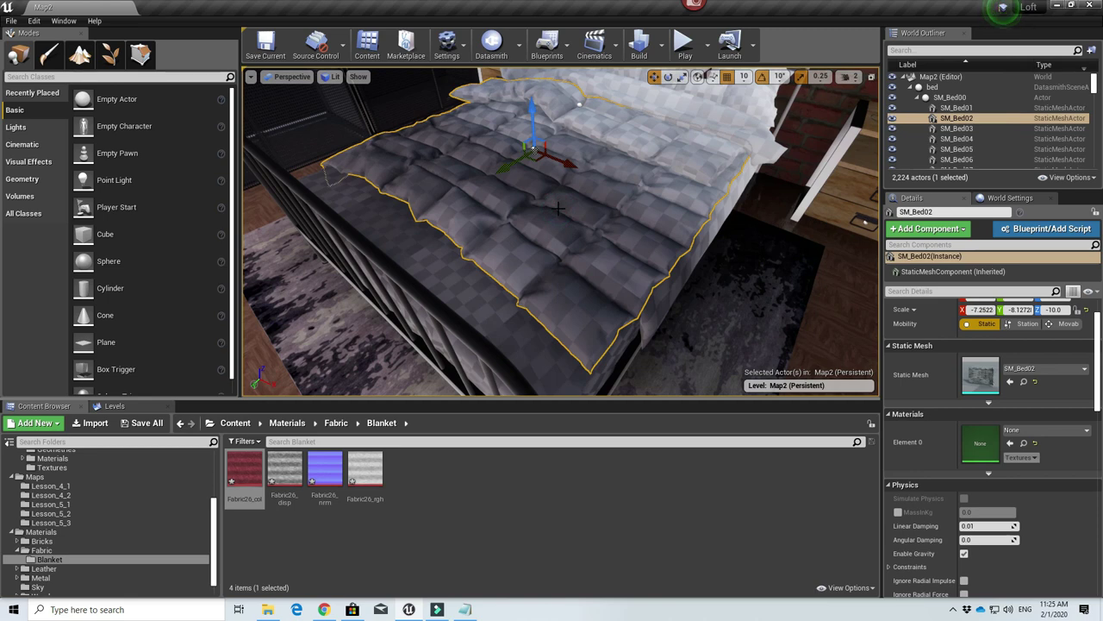
right_drag(495, 249, 639, 222)
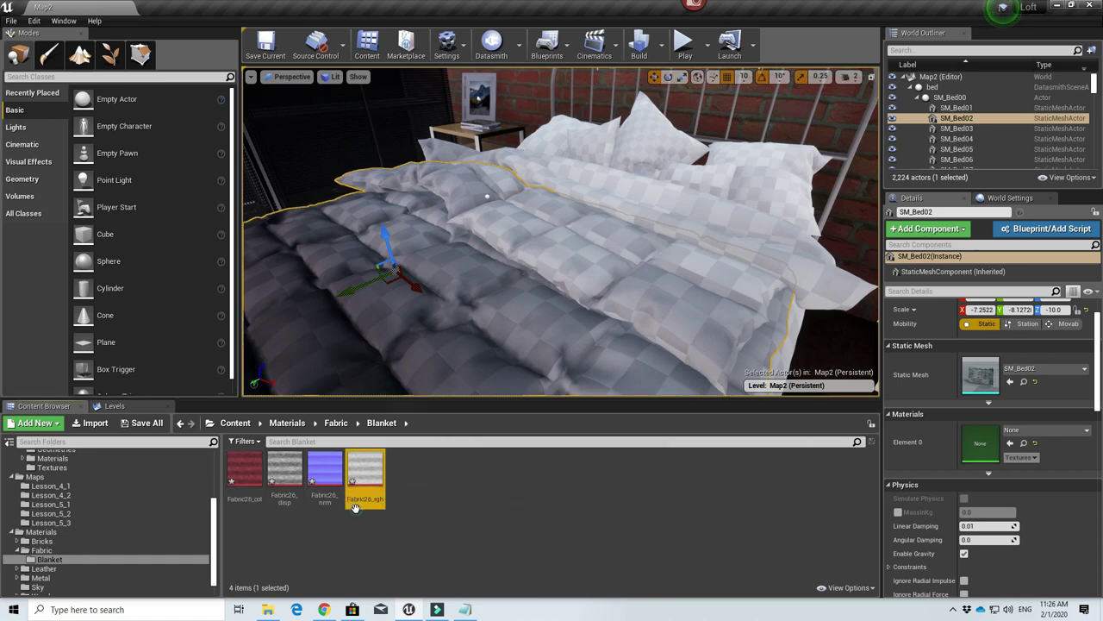
click(359, 537)
right_click(249, 476)
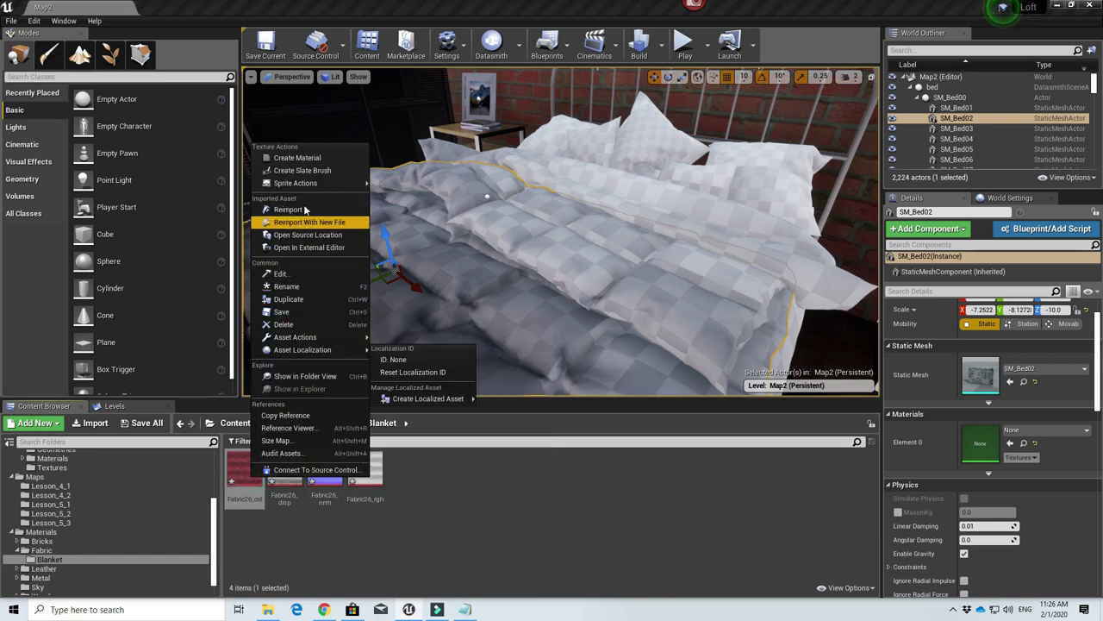
click(296, 157)
key(Return)
right_click(287, 473)
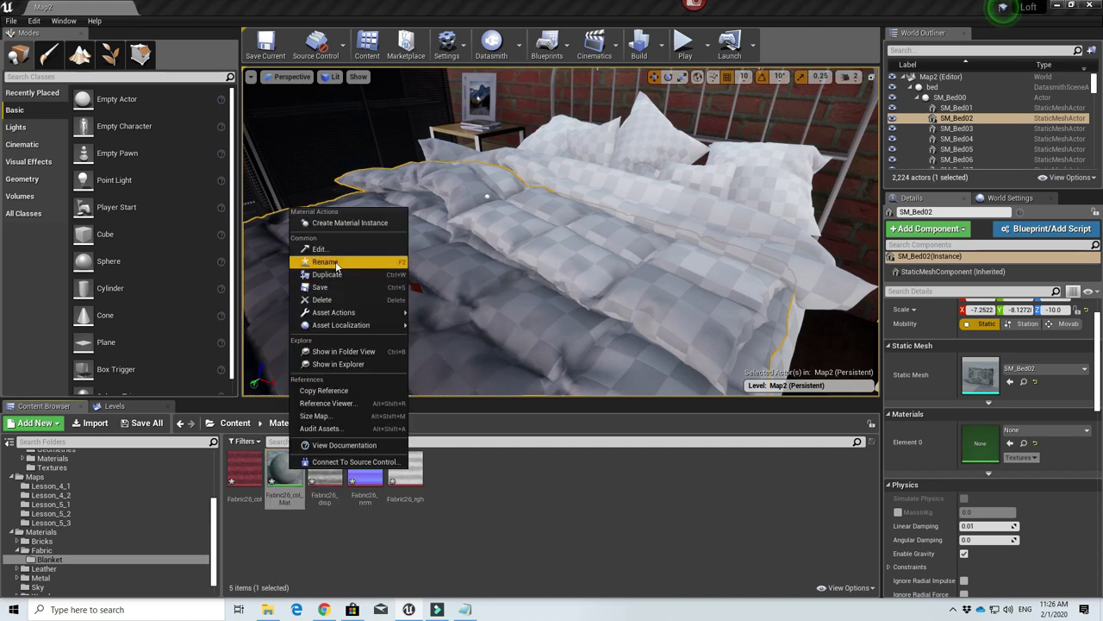
click(327, 299)
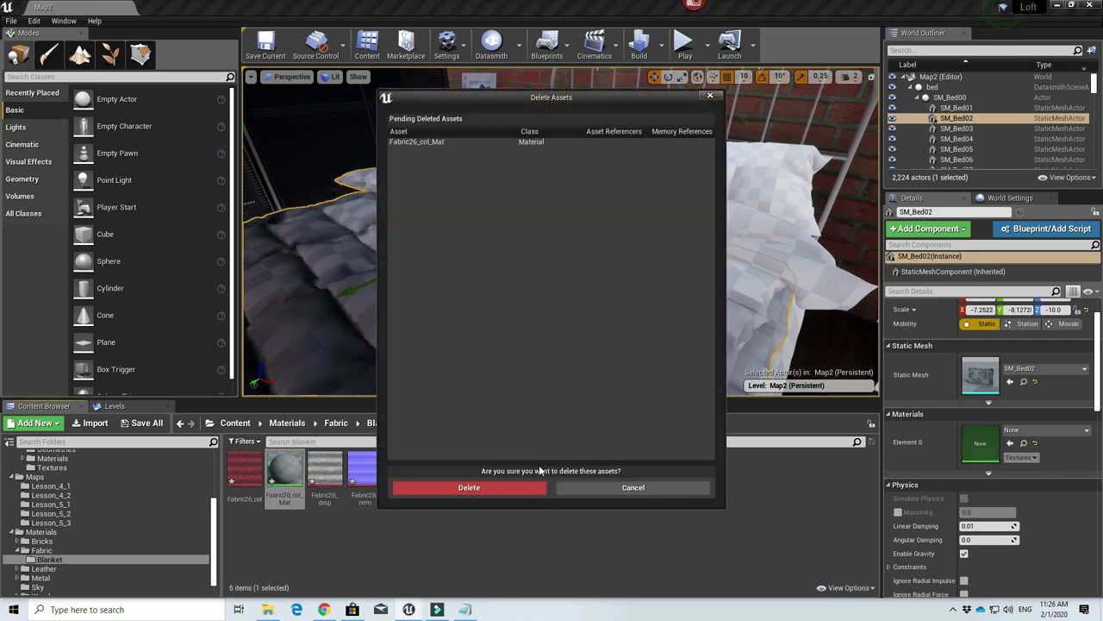
click(515, 488)
- Create a new material named M_Fabric_Blanket in the Blanket folder
right_click(480, 500)
click(514, 292)
text(M_Fabric_B)
text(lanket)
key(Return)
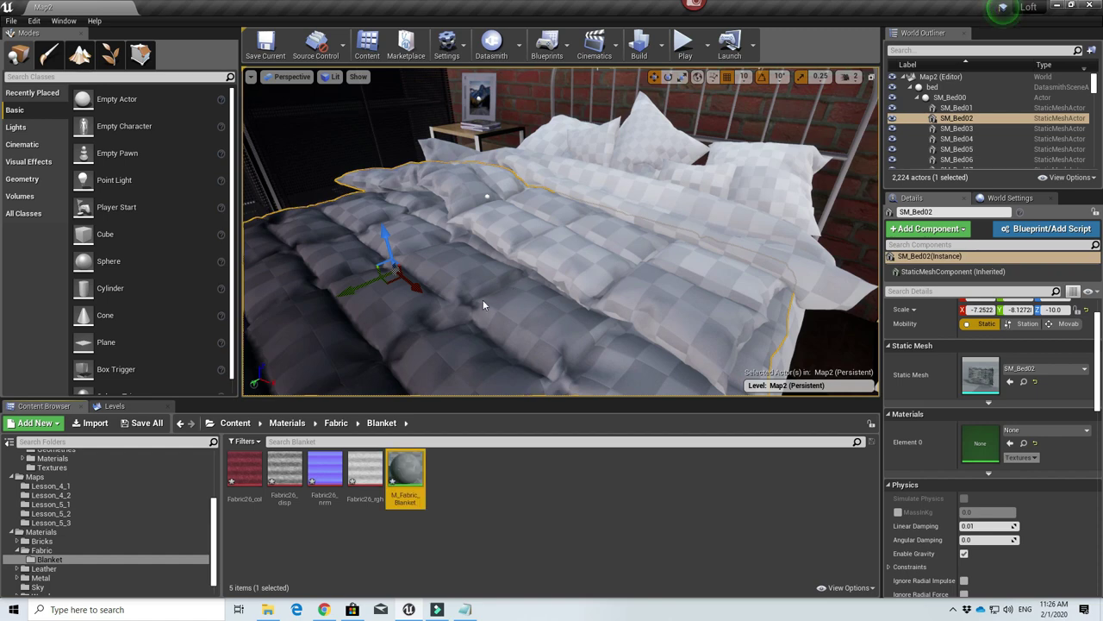
- Open M_Fabric_Blanket and add the Fabric26 colour, roughness and normal textures to its graph as texture samples
double_click(408, 466)
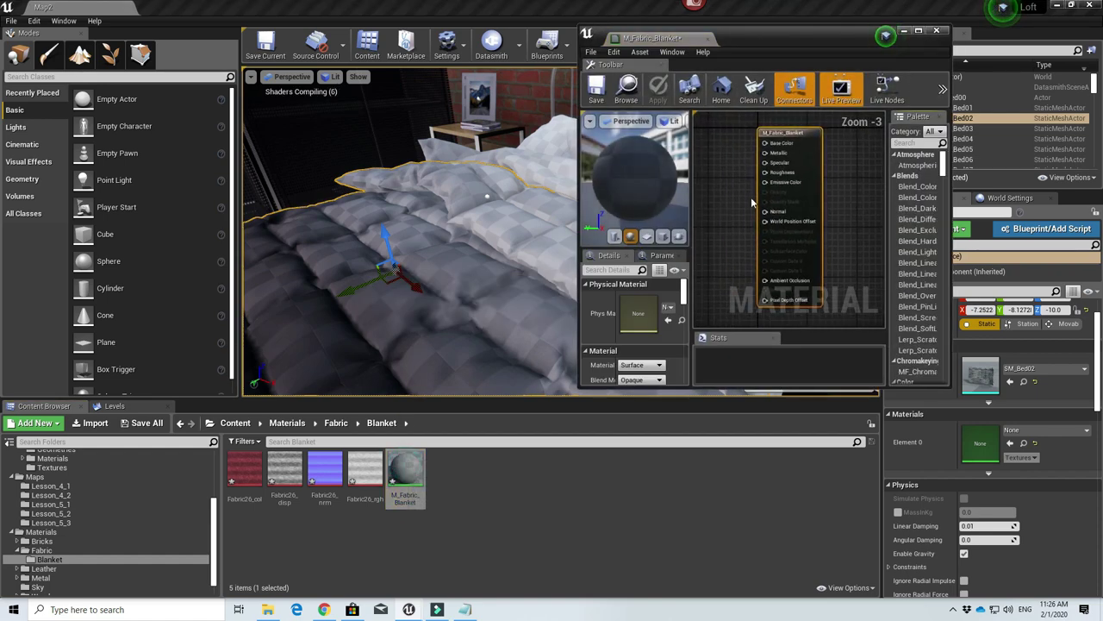
drag(245, 470, 728, 214)
drag(366, 470, 720, 297)
drag(324, 473, 798, 272)
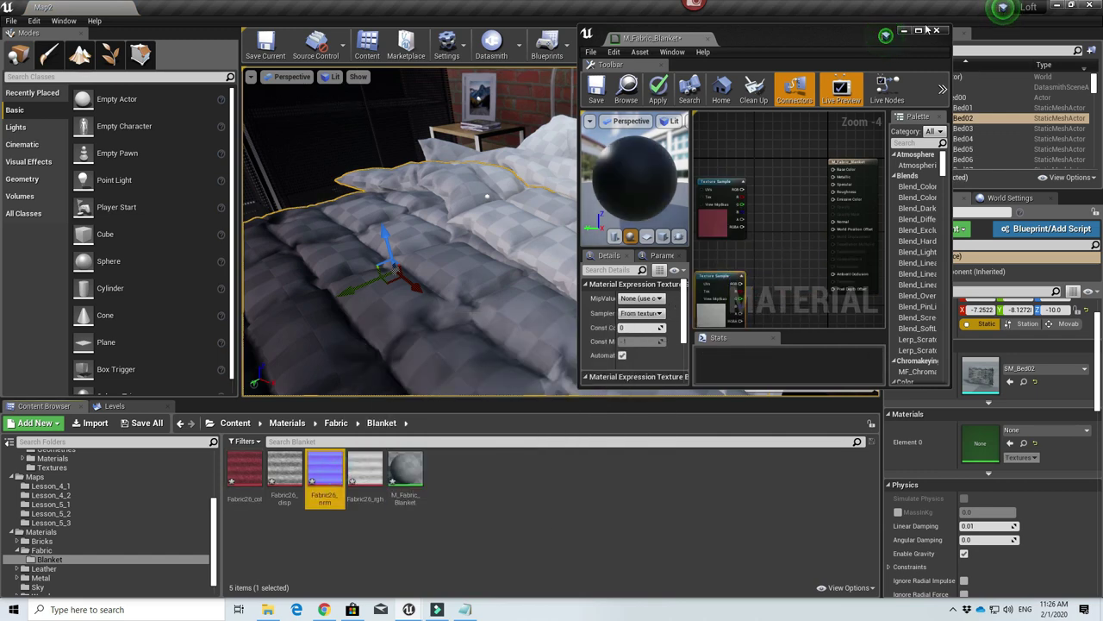
click(919, 32)
scroll(560, 172, up, 5)
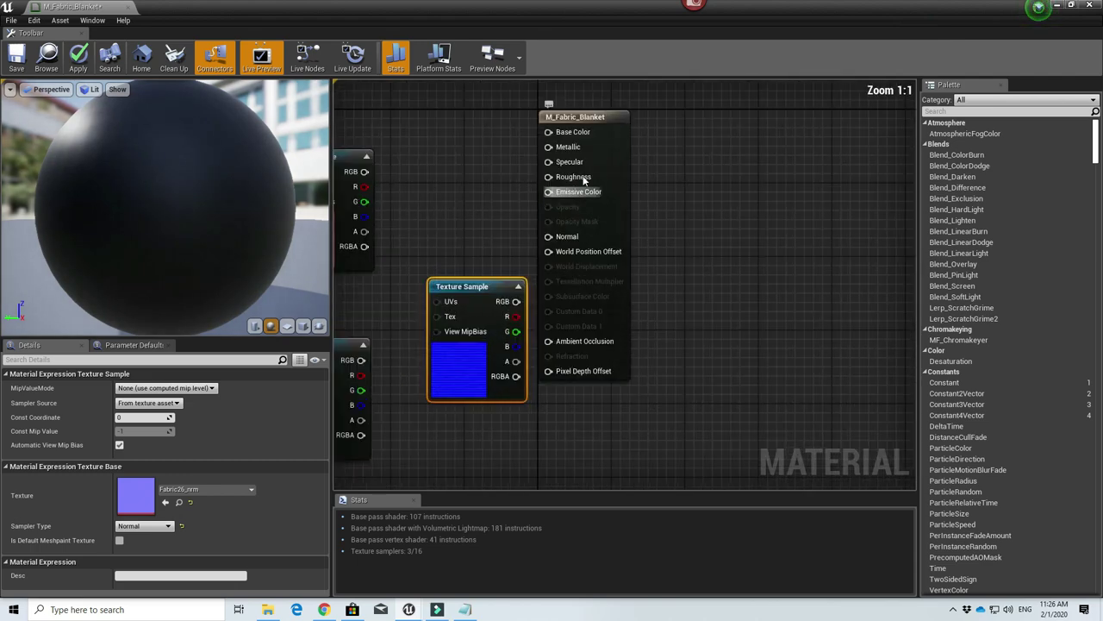
- Set the Shading Model of M_Fabric_Blanket to Cloth
click(595, 118)
right_drag(476, 196, 561, 212)
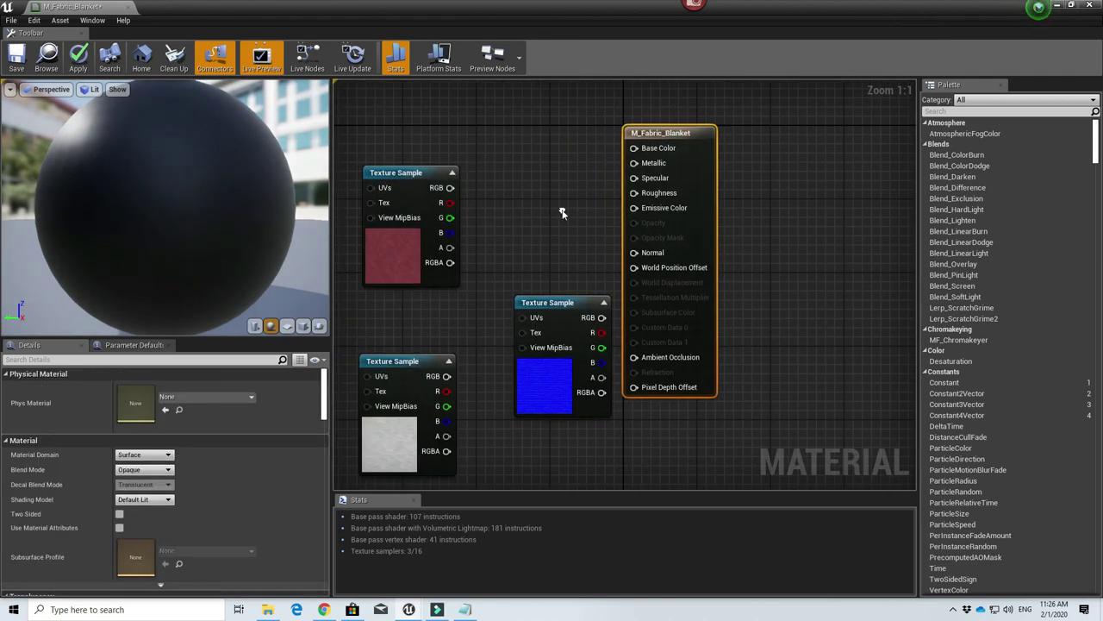
click(133, 500)
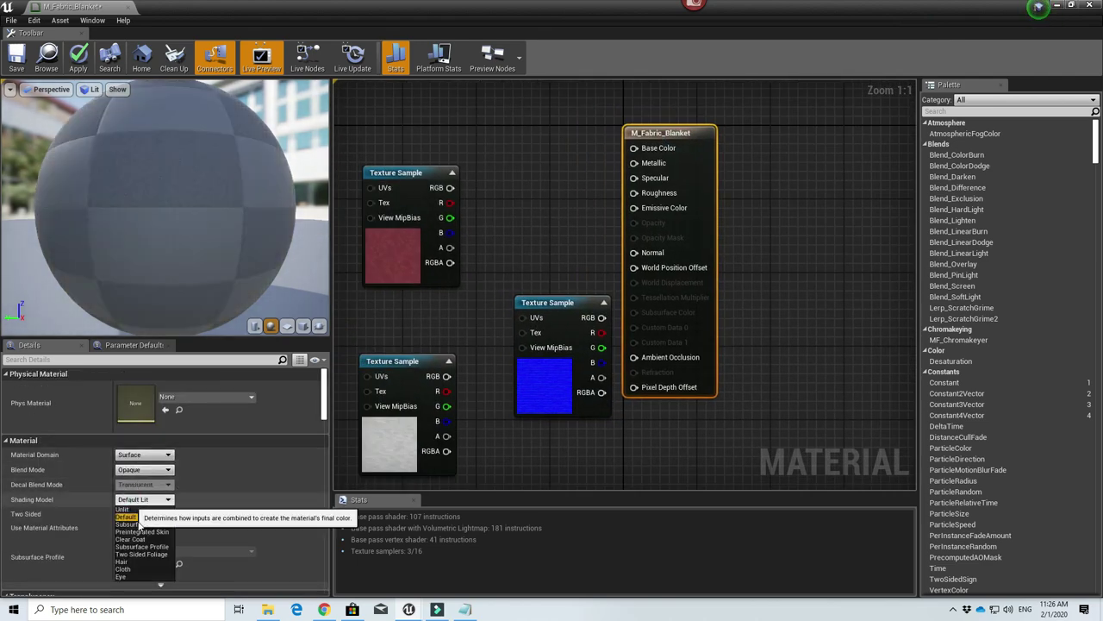
click(136, 569)
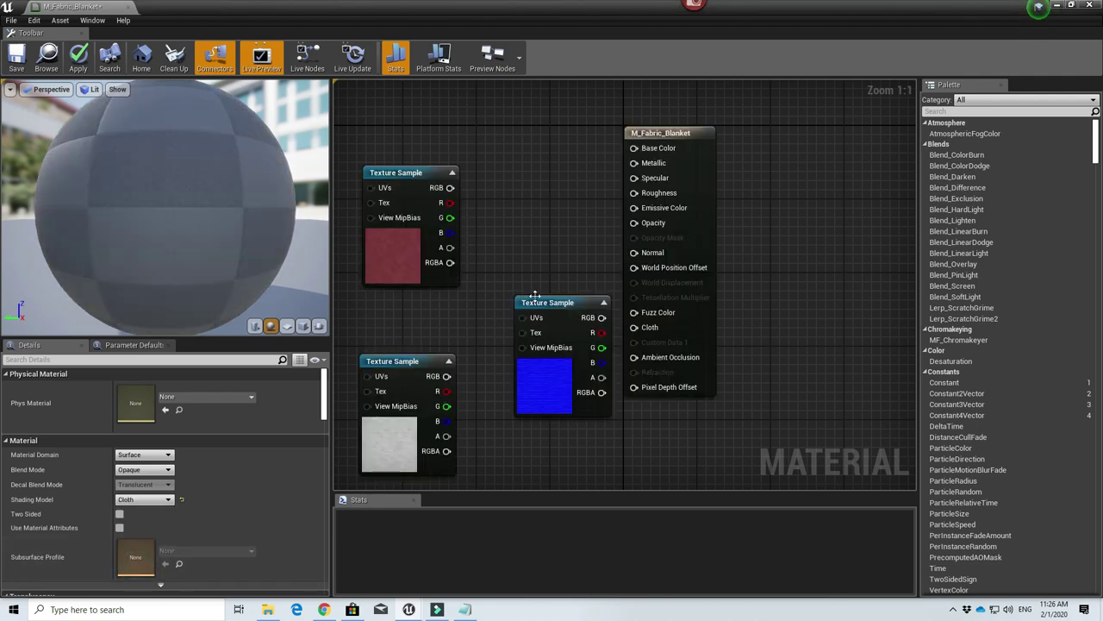
- Connect the colour texture to Base Color and Fuzz Color, the normal texture to Normal, and the roughness texture to Roughness
drag(424, 173, 646, 148)
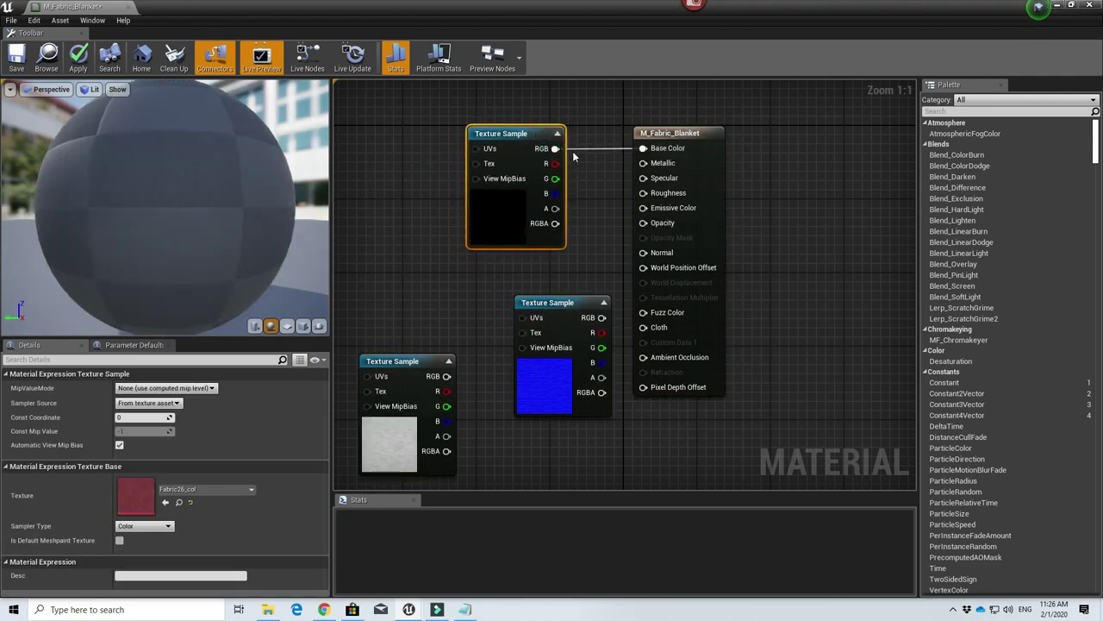
drag(555, 148, 643, 312)
ctrl+drag(595, 256, 642, 252)
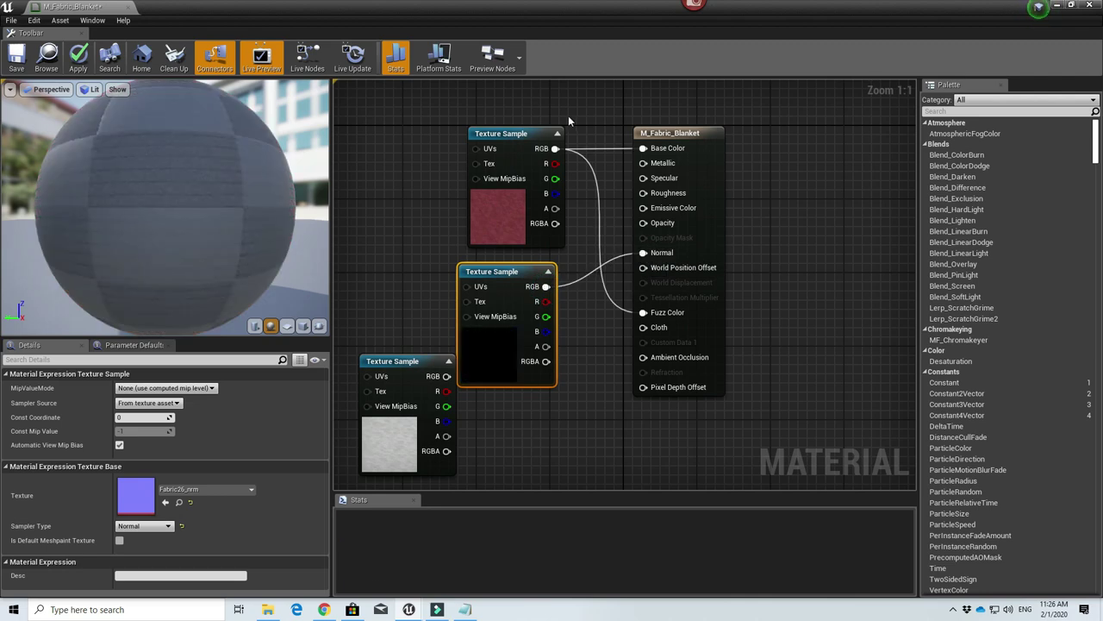
drag(521, 133, 523, 88)
drag(407, 386, 662, 207)
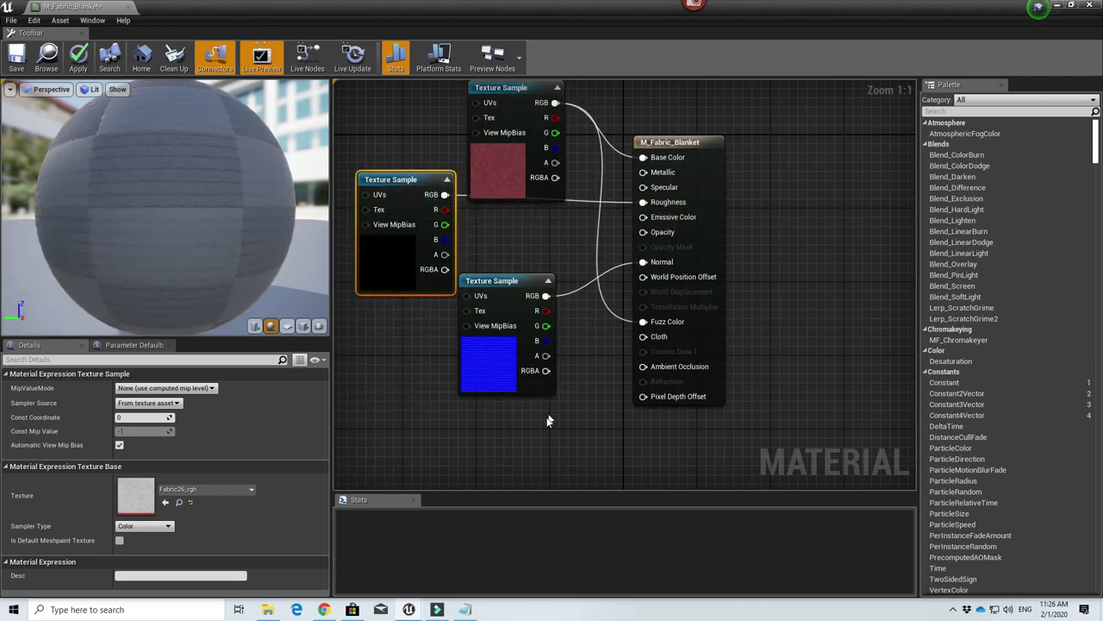
- Add a Constant node below the texture samples and connect it to the material's Cloth input
right_click(517, 441)
text(contatnt)
key(BackSpace)
key(BackSpace)
key(BackSpace)
key(BackSpace)
key(BackSpace)
text(st)
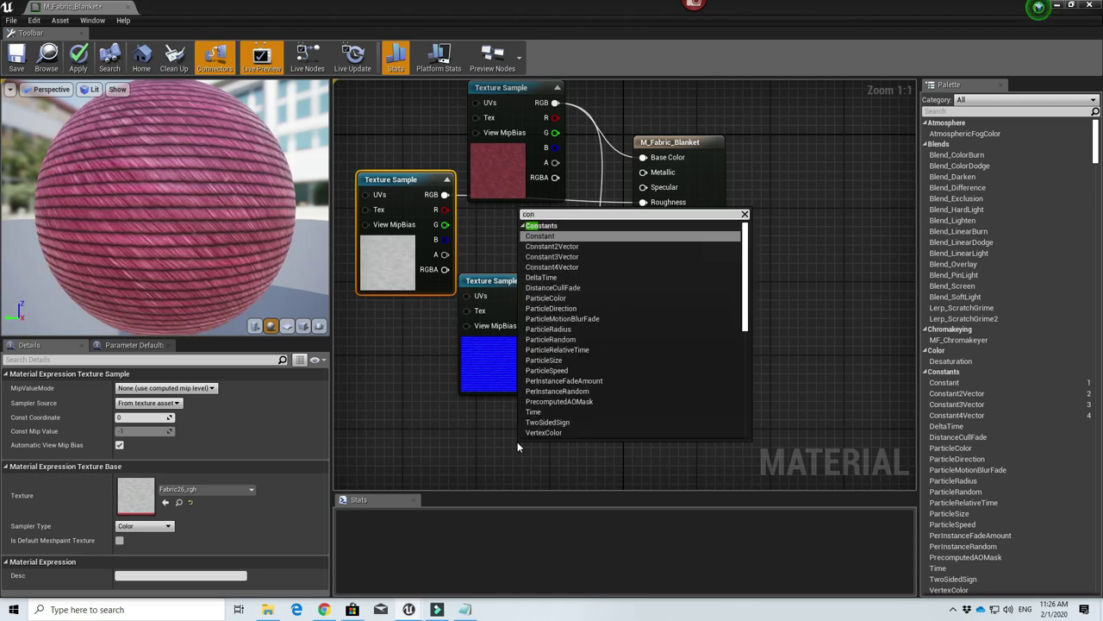
key(Return)
drag(536, 465, 643, 336)
- Set the Constant's value to 1 and save M_Fabric_Blanket
click(127, 387)
text(1)
key(Tab)
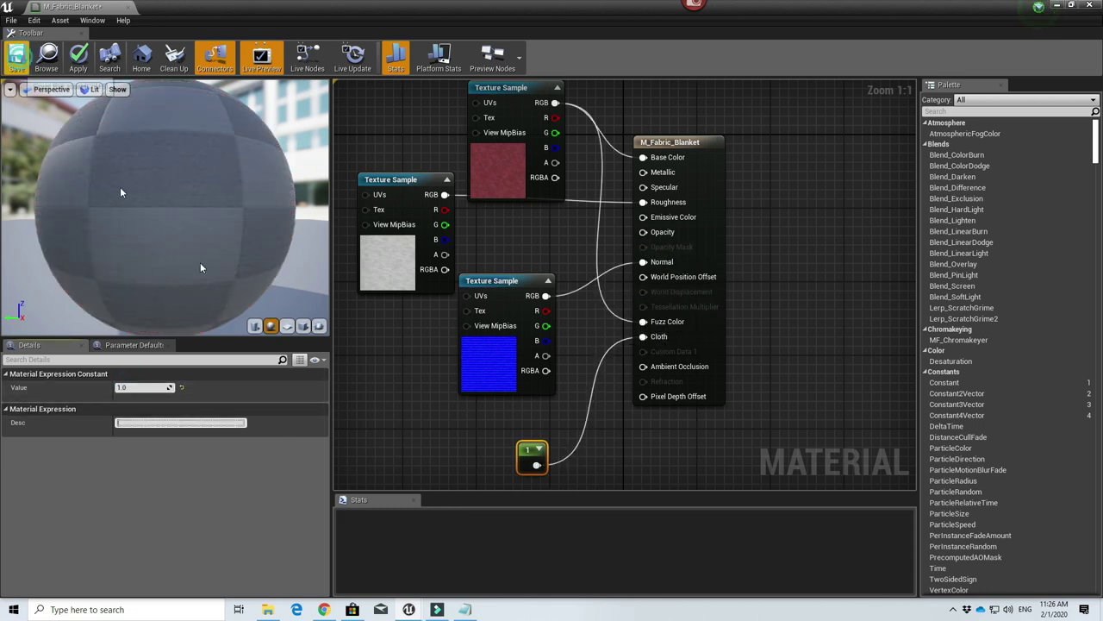
key(ctrl+s)
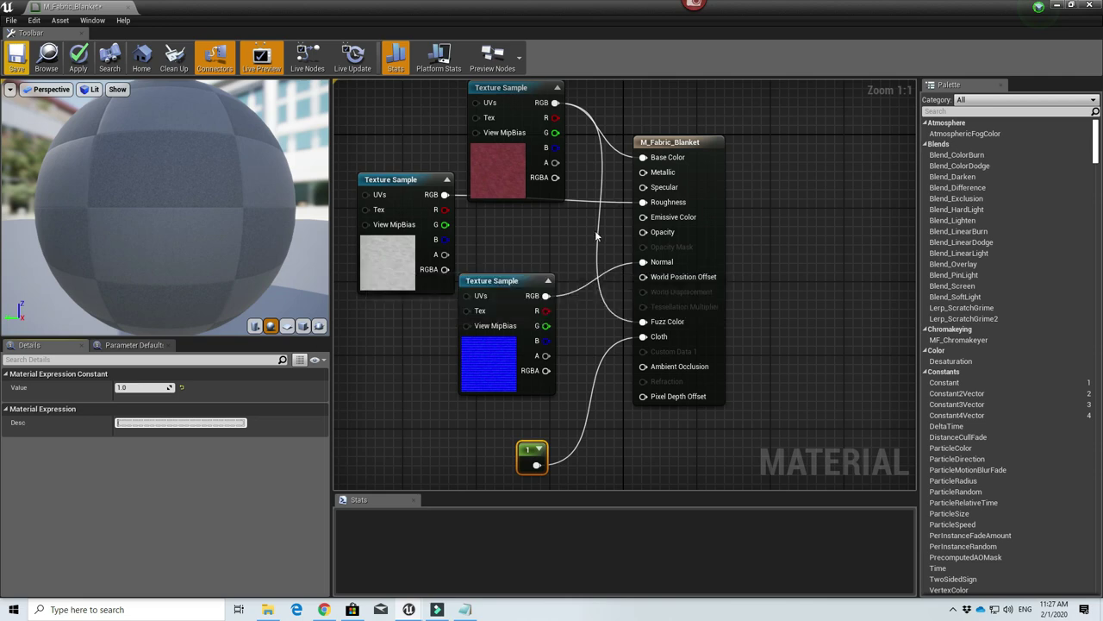
scroll(580, 226, down, 2)
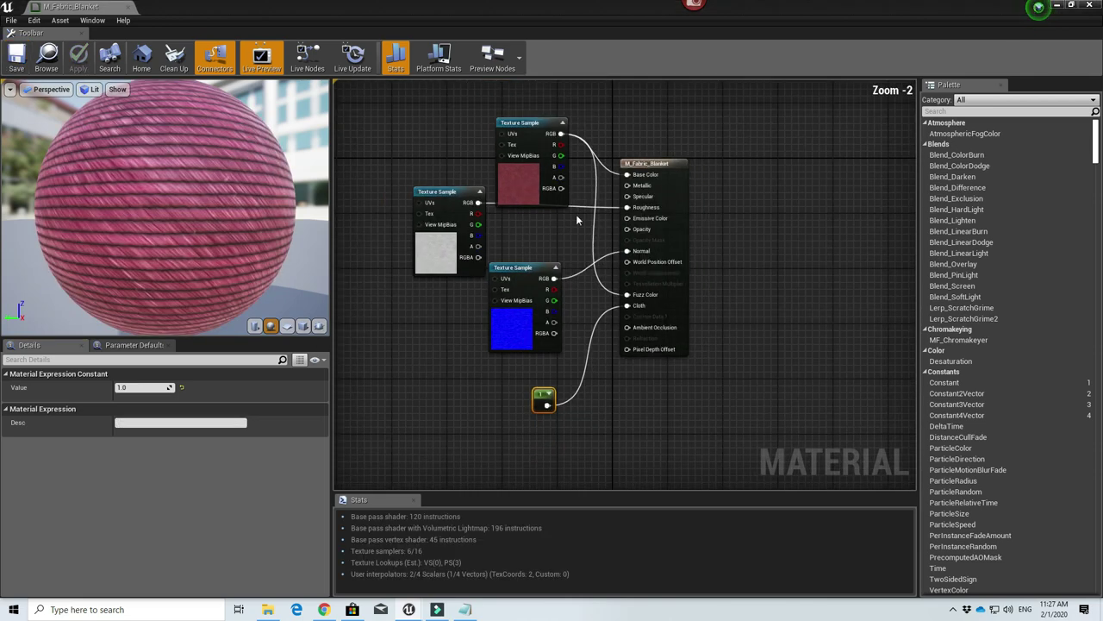
- Align the three Texture Sample nodes of M_Fabric_Blanket in one column, with colour above roughness above normal
click(533, 97)
drag(461, 197, 543, 179)
drag(515, 276, 522, 276)
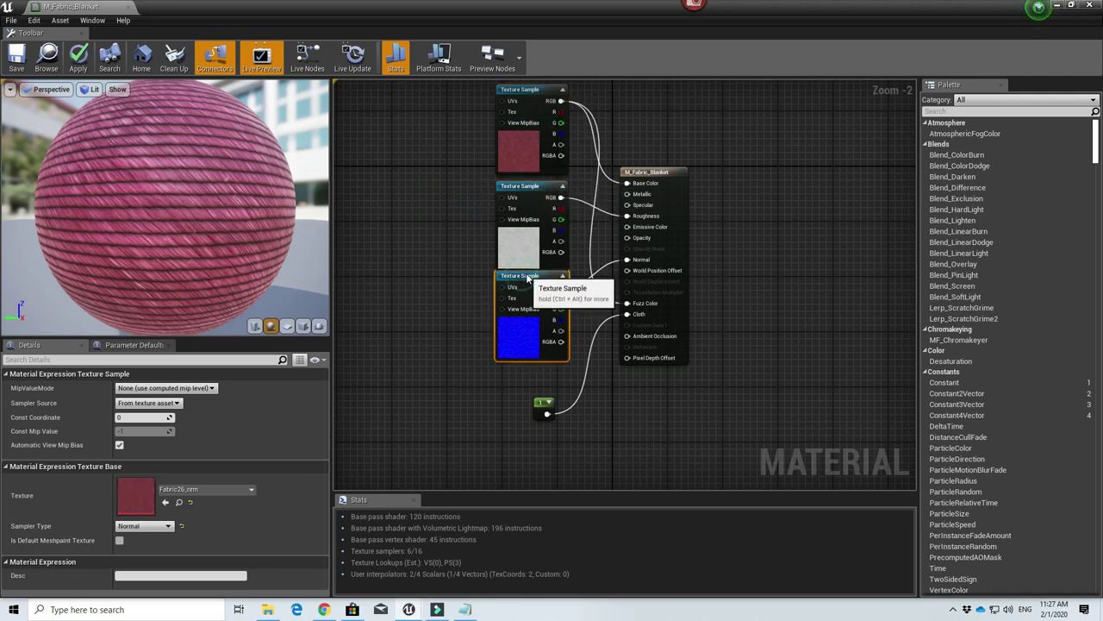
- Assign M_Fabric_Blanket to the blanket on the bed and apply the material's pending changes
click(1072, 6)
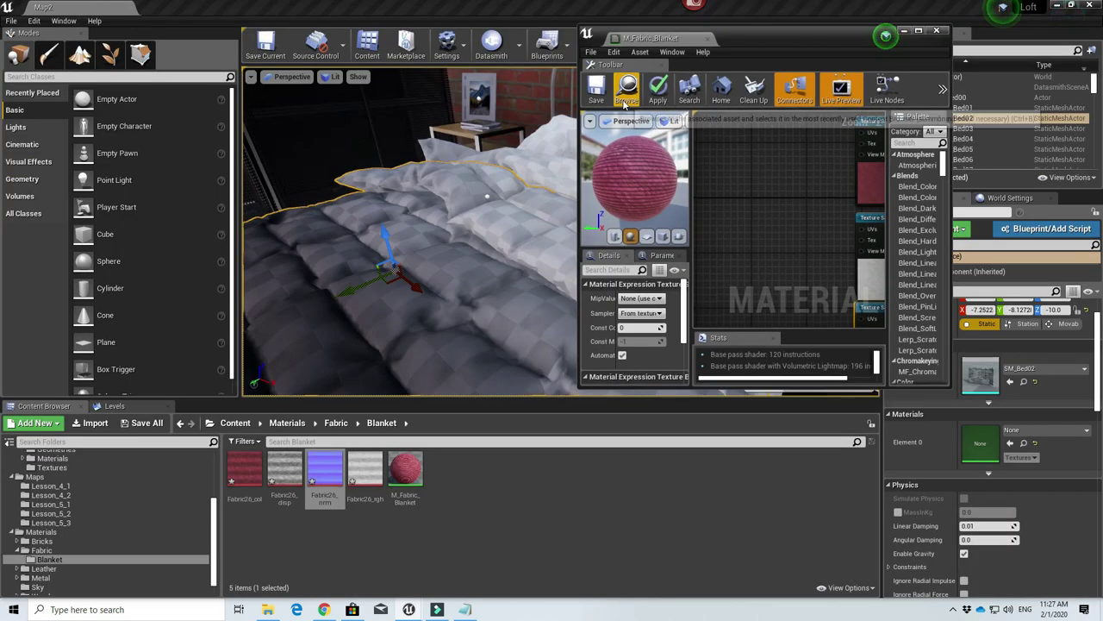
drag(767, 36, 858, 115)
drag(406, 470, 564, 320)
right_drag(564, 320, 482, 310)
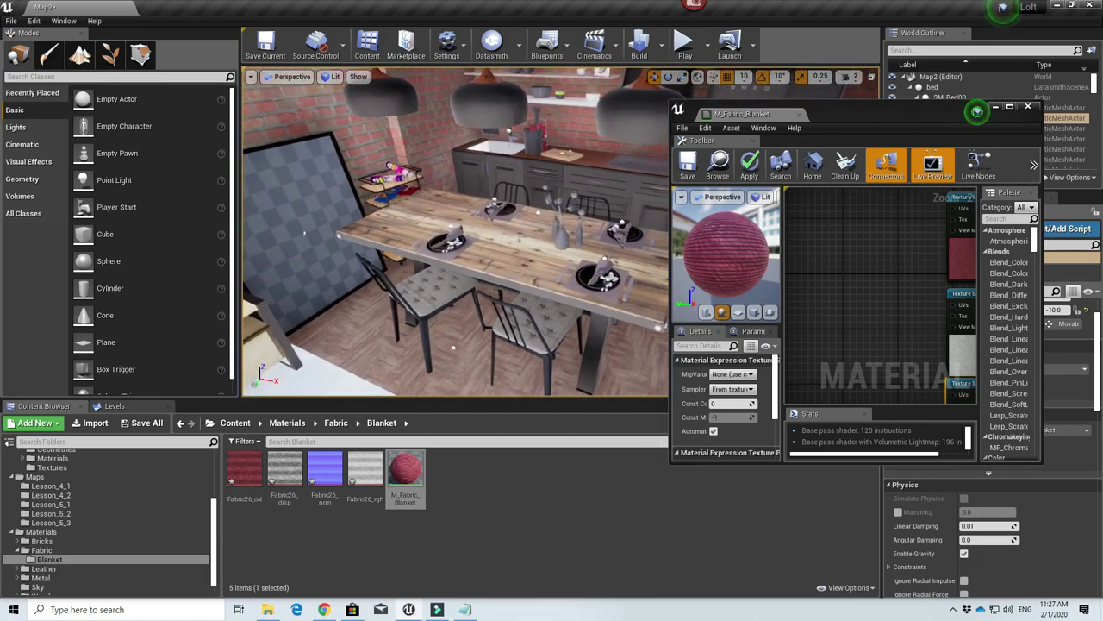
click(749, 164)
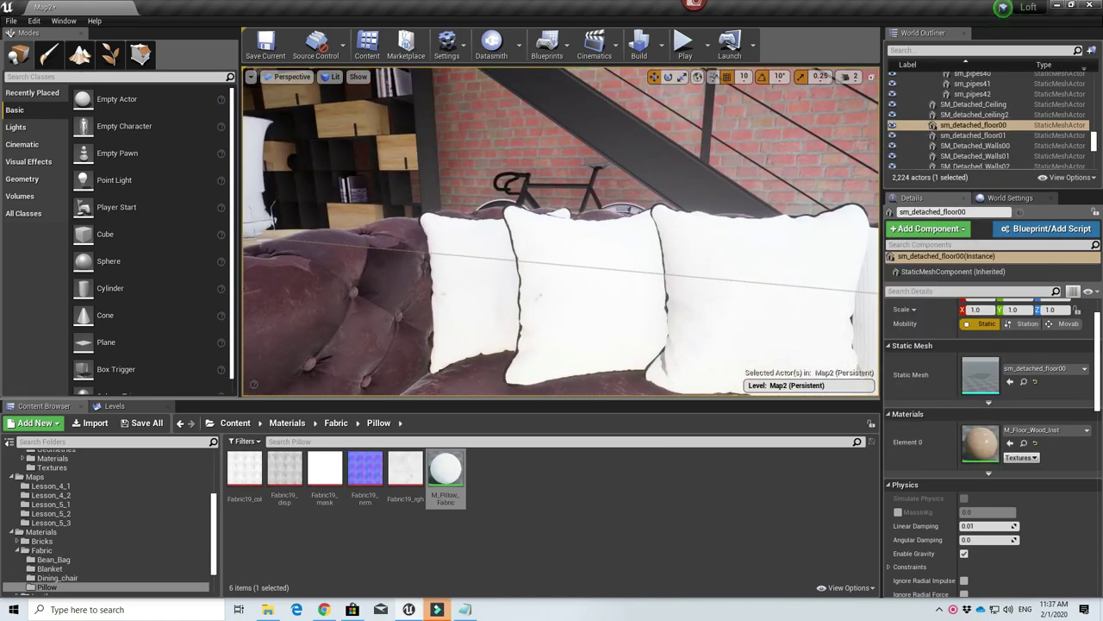
- Inspect the fabric materials on the sofa pillows and the bean bag in the level
click(652, 299)
right_drag(651, 299, 827, 302)
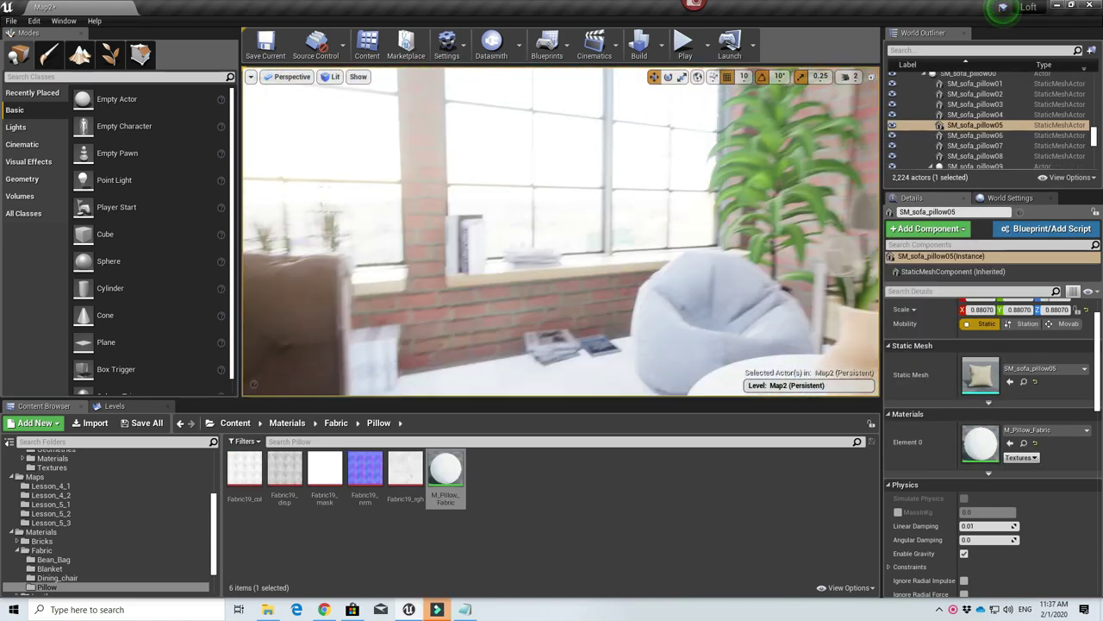
click(601, 318)
click(635, 321)
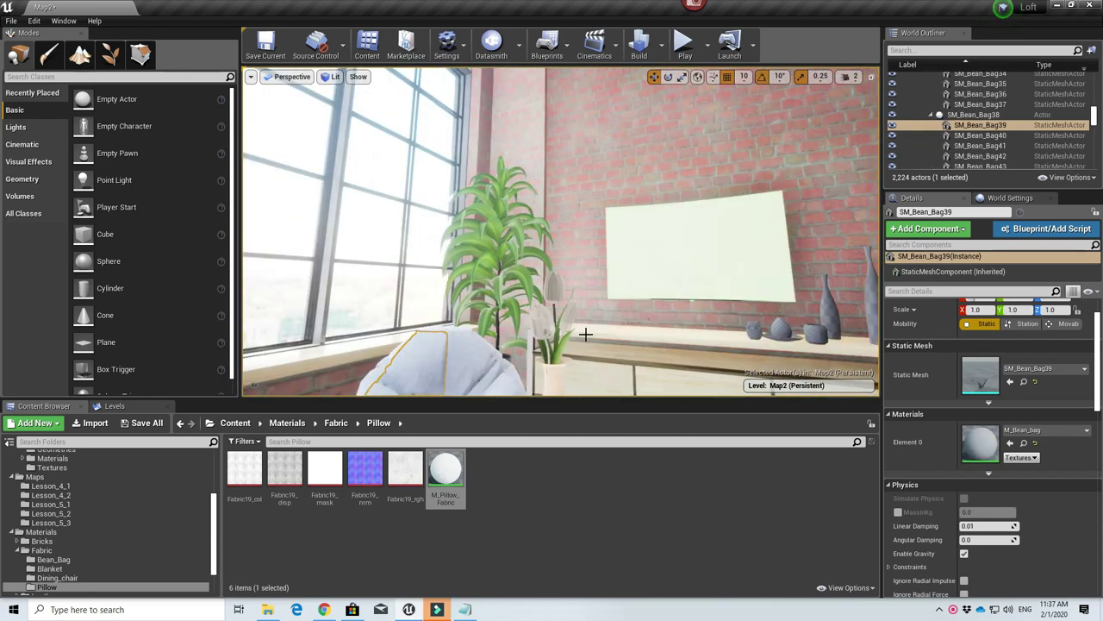
right_drag(635, 321, 285, 358)
key(w)
key(w)
right_drag(656, 367, 587, 379)
- Open M_Pillow_Fabric in a maximized material editor and move its main material node farther from the texture samples
click(326, 472)
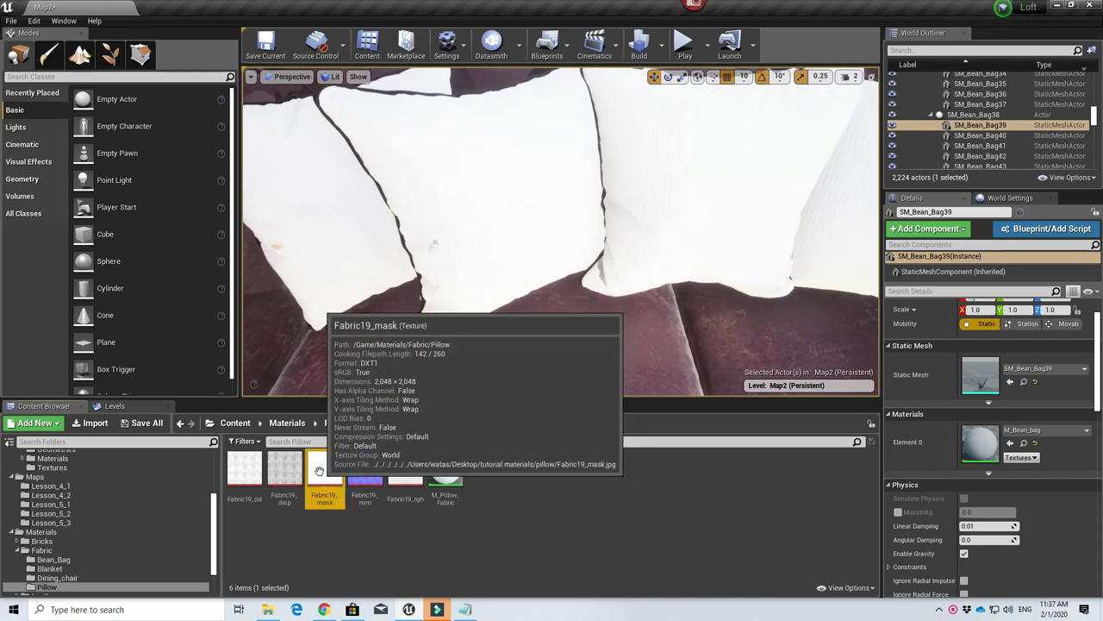
double_click(446, 469)
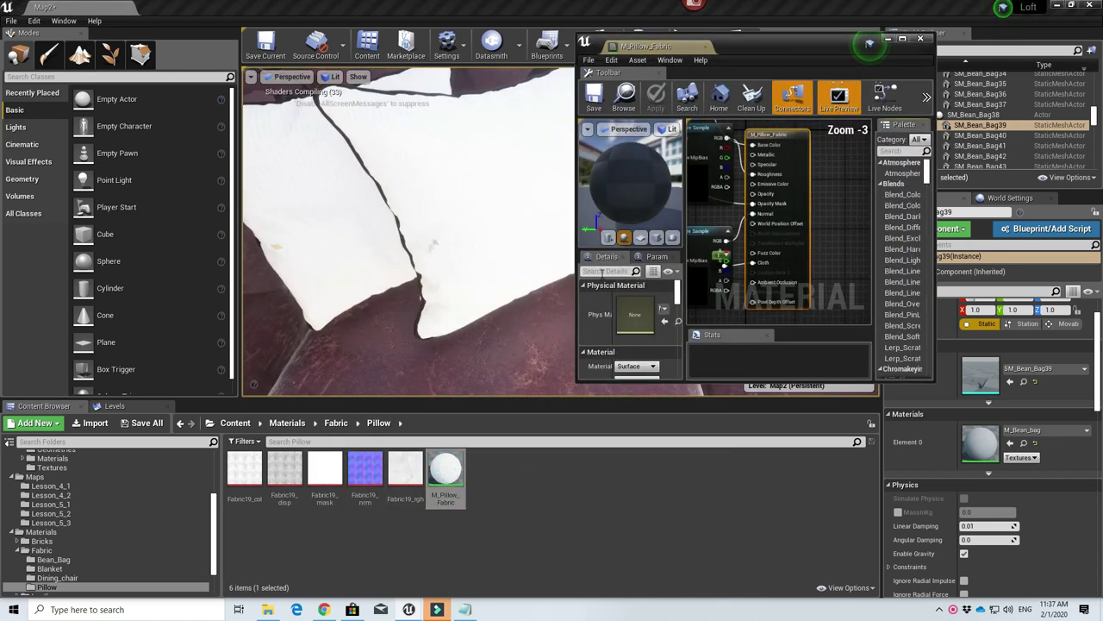
scroll(799, 196, down, 3)
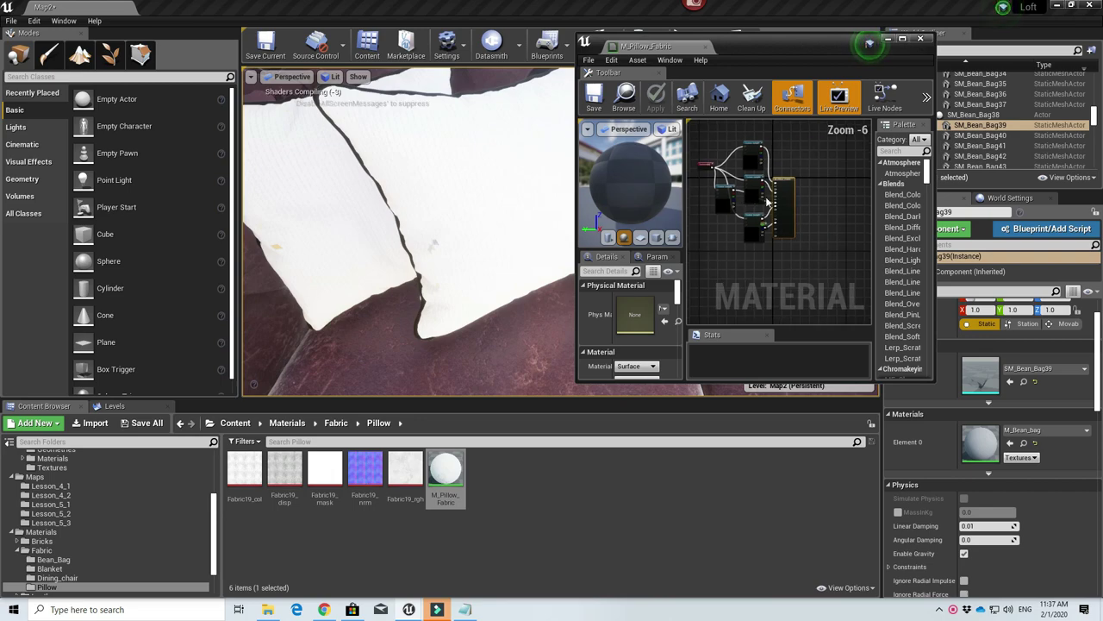
drag(787, 179, 812, 173)
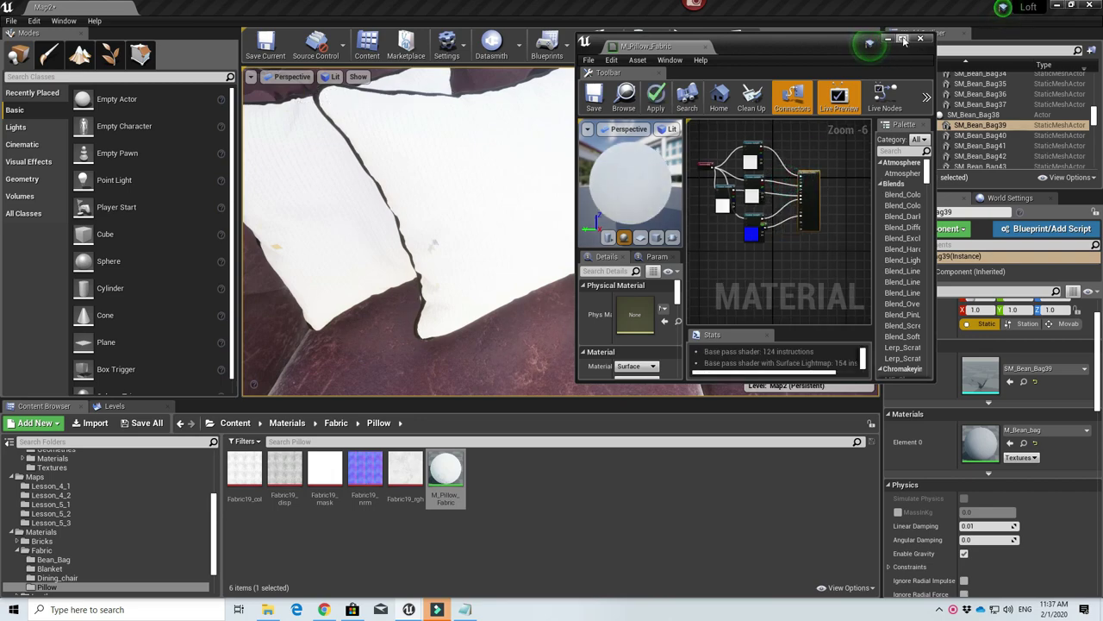
click(902, 37)
scroll(474, 222, up, 3)
right_drag(480, 175, 616, 380)
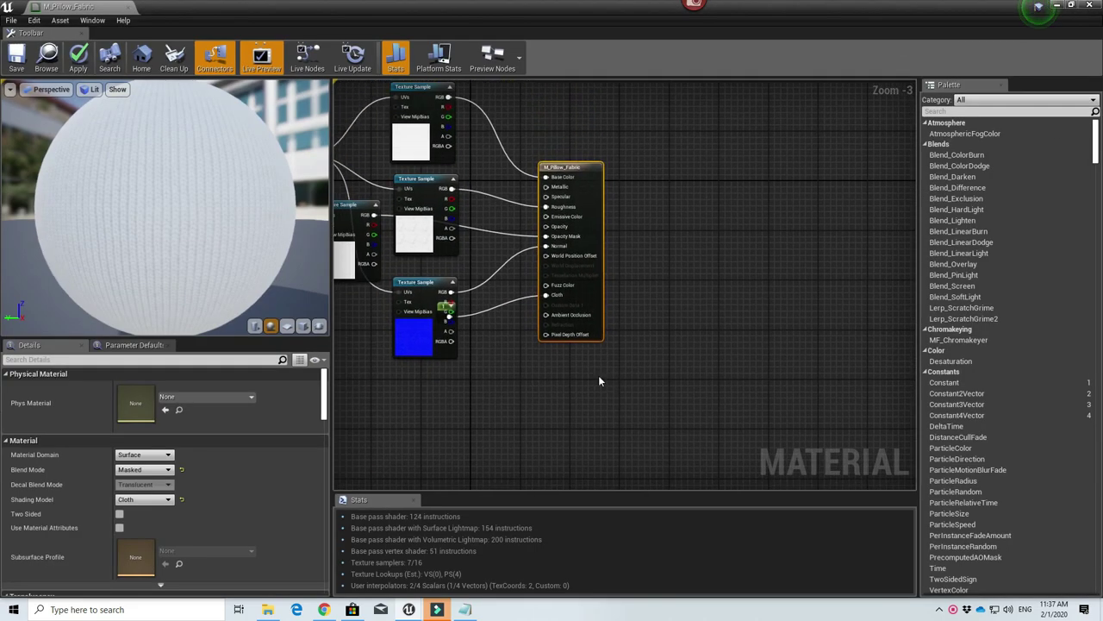
- Review the Blend Mode options and texture connections of M_Pillow_Fabric, and close its editor with the changes applied
click(142, 469)
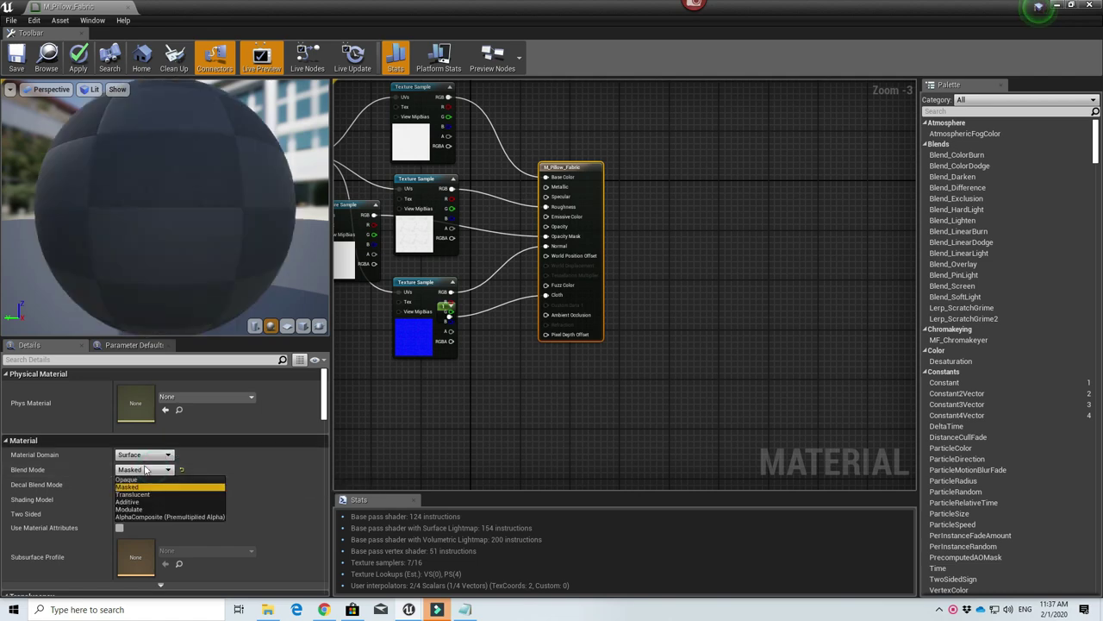
click(596, 415)
scroll(609, 352, up, 3)
right_drag(609, 353, 718, 440)
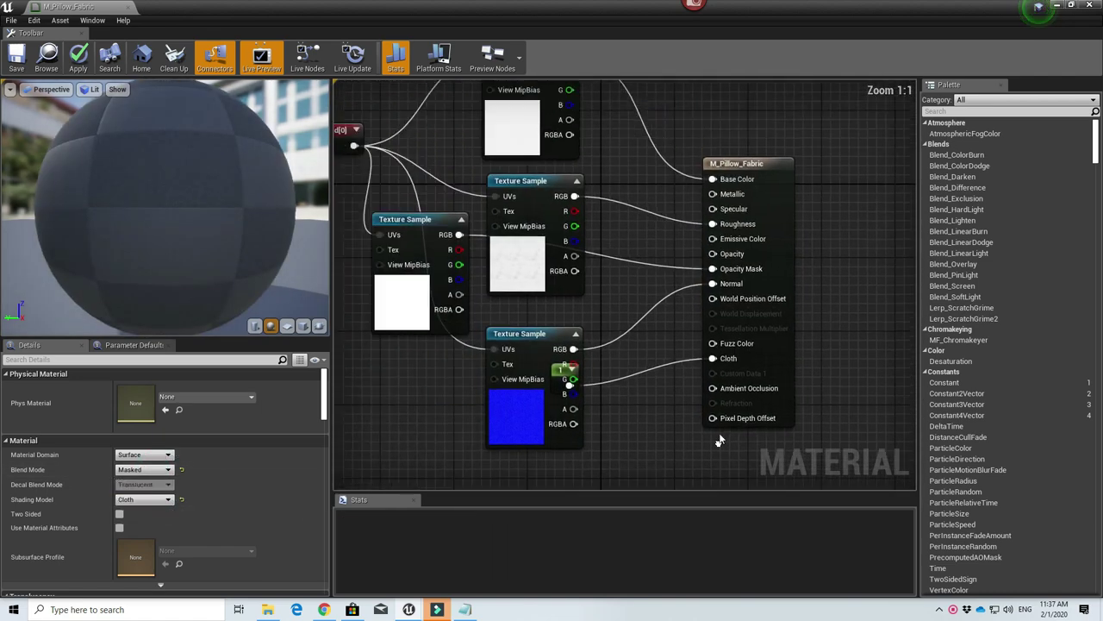
scroll(693, 362, down, 2)
click(565, 227)
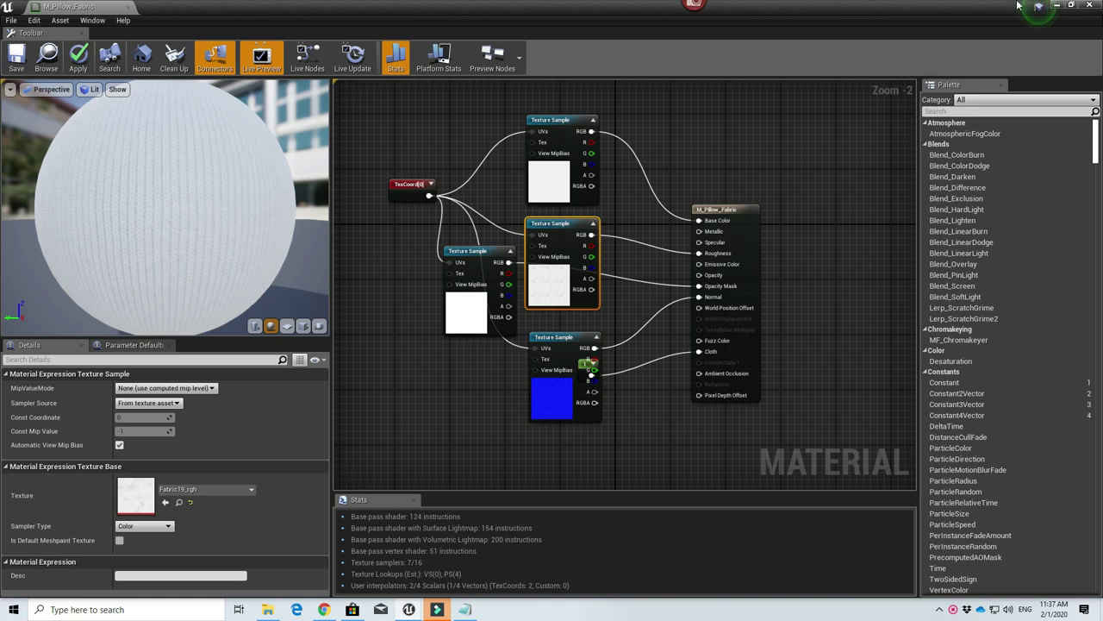
click(1086, 5)
click(589, 345)
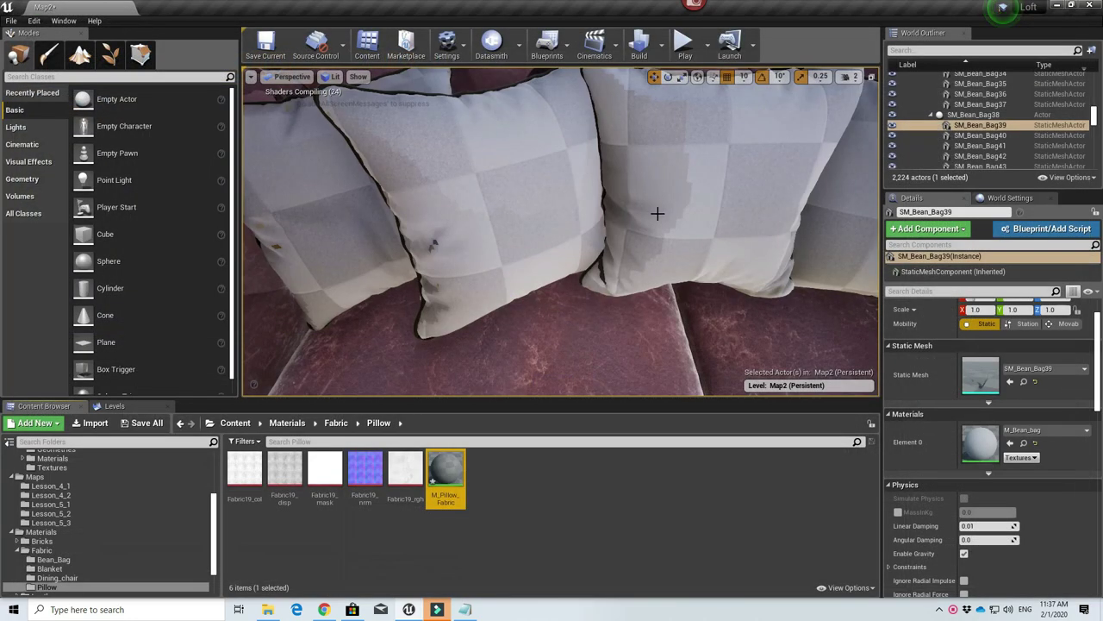
- Look around the loft's bedroom, mezzanine, living and dining areas to examine the applied materials
right_drag(658, 214, 470, 242)
key(w)
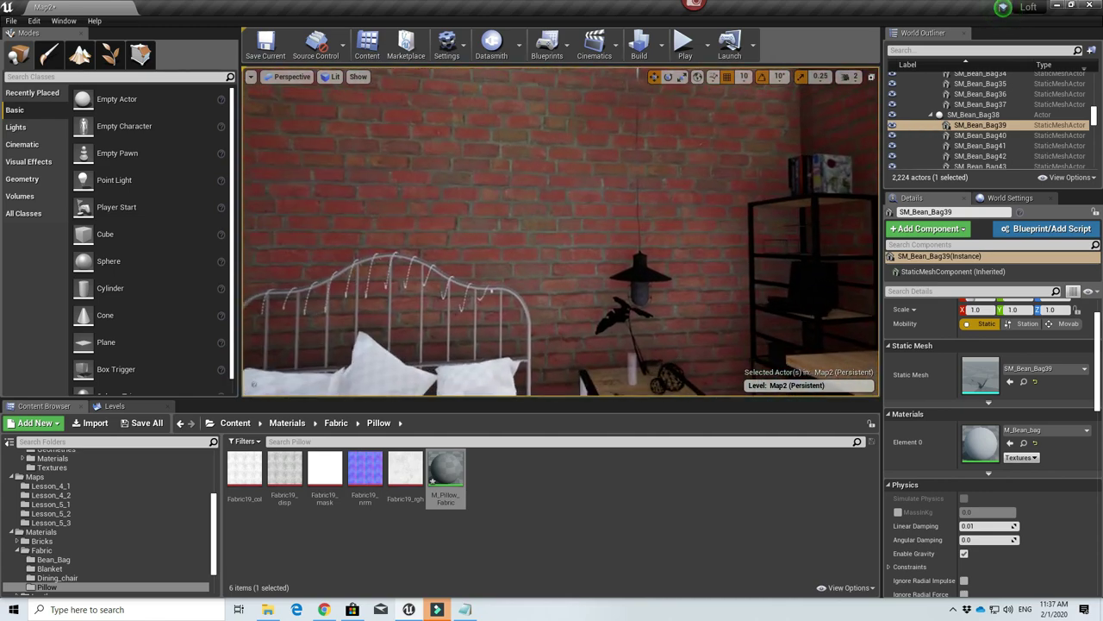
right_drag(517, 288, 530, 351)
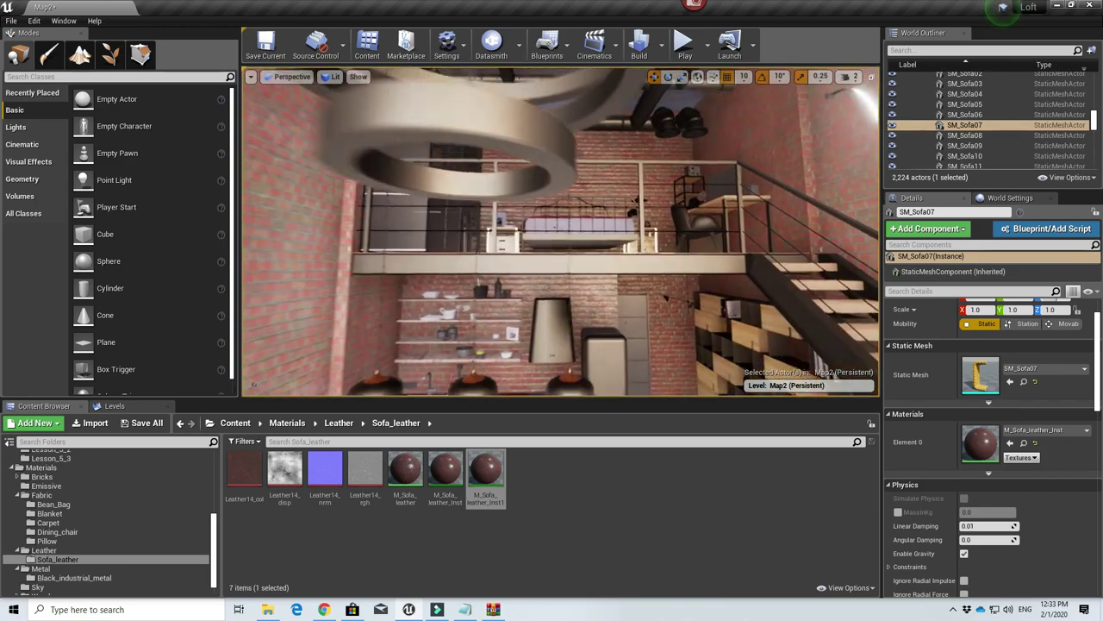
right_drag(560, 233, 388, 271)
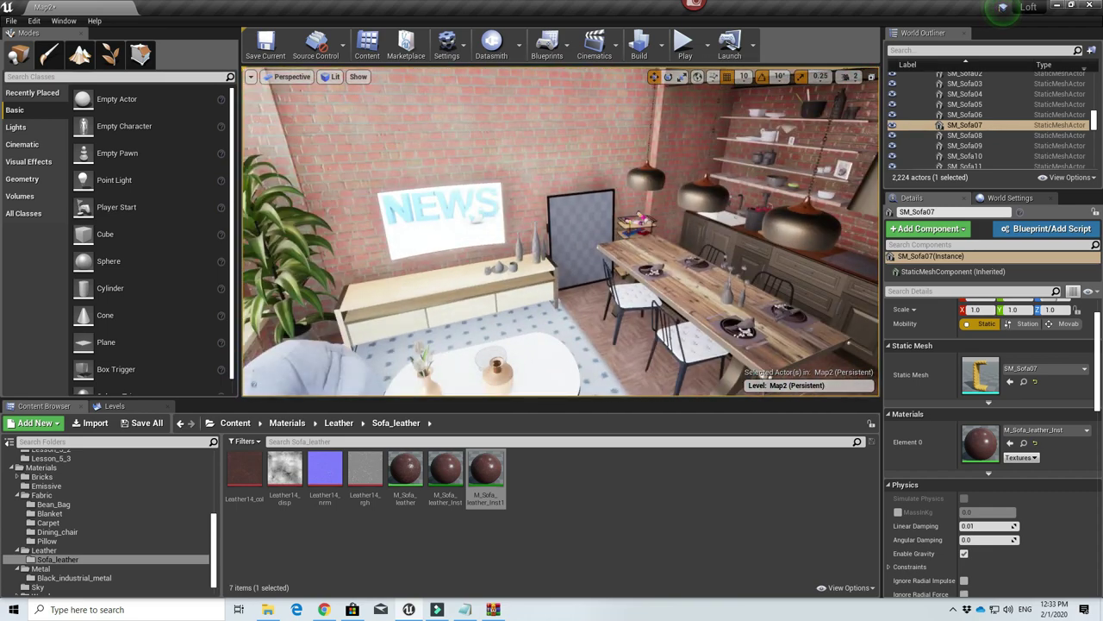
right_drag(560, 232, 553, 241)
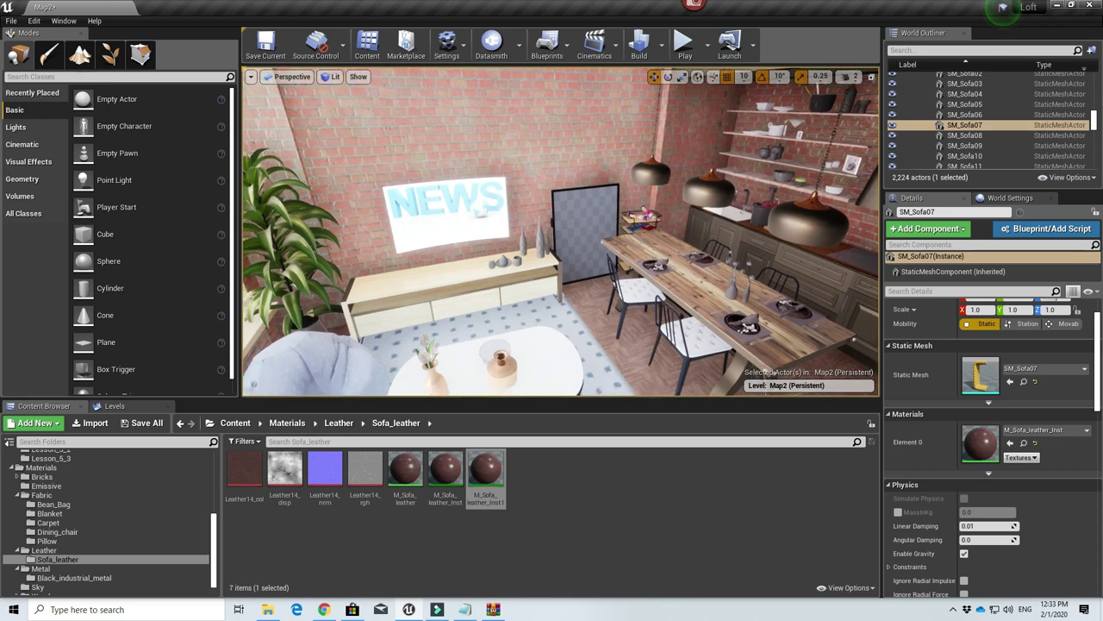